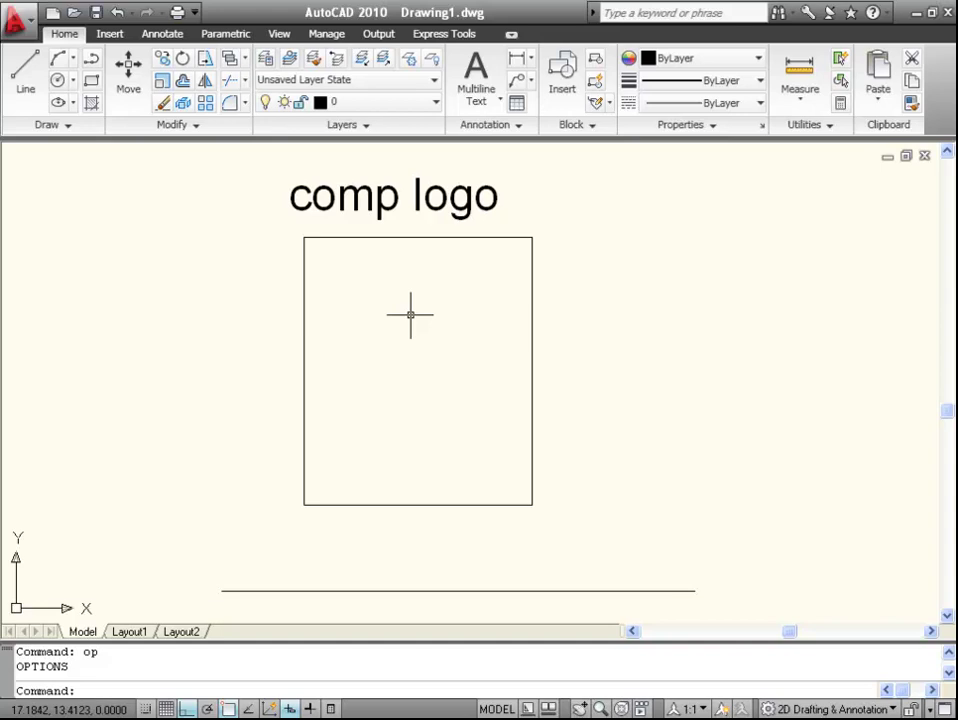
Step: Open Options with OP, close it unchanged, then show the Recent Documents list
type("op")
key("Return")
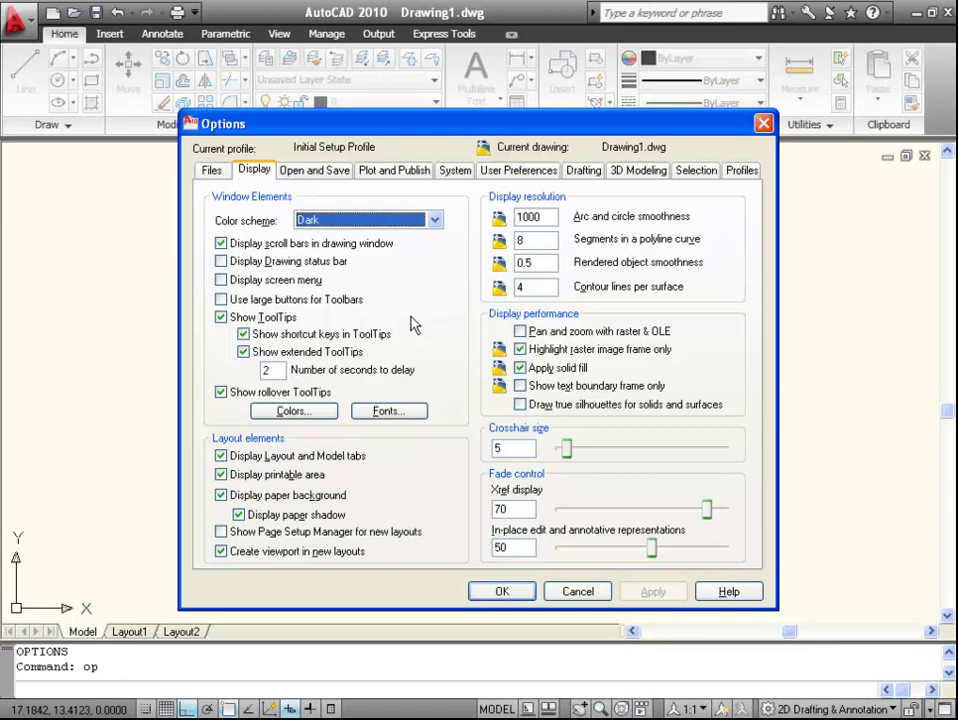
left_click(764, 124)
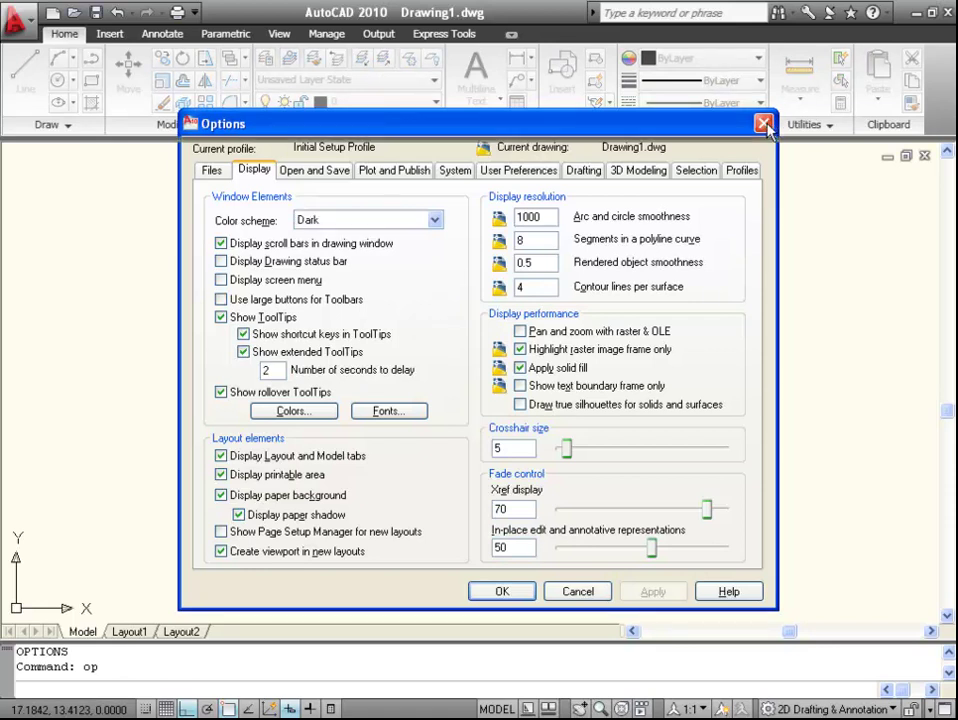
left_click(14, 22)
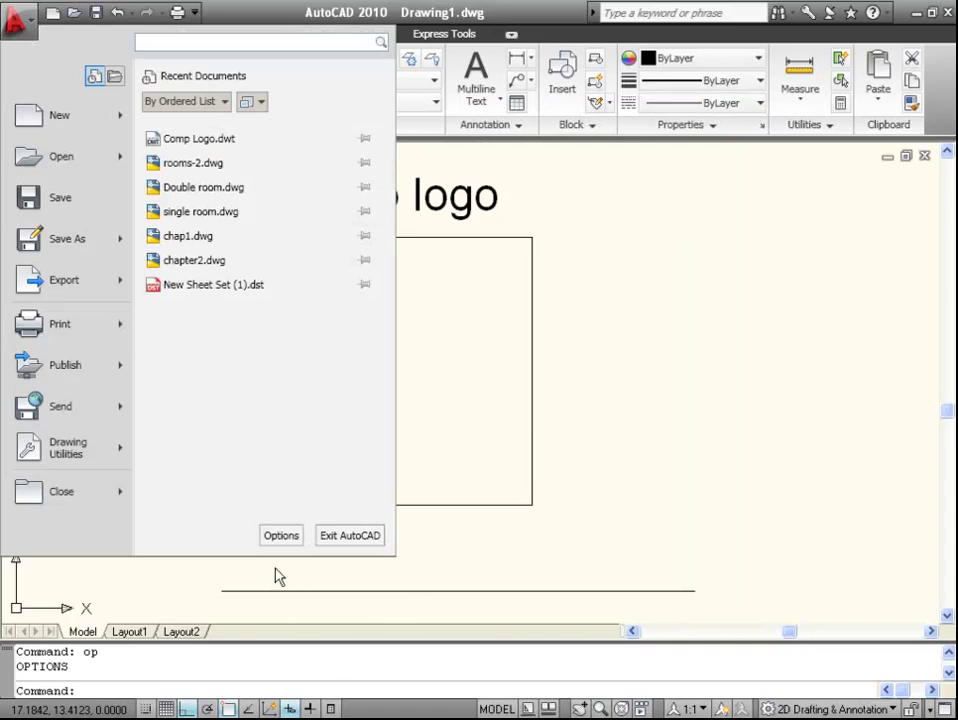
Step: Hide the drawing-window scroll bars and apply, then re-enable them and apply again
left_click(280, 536)
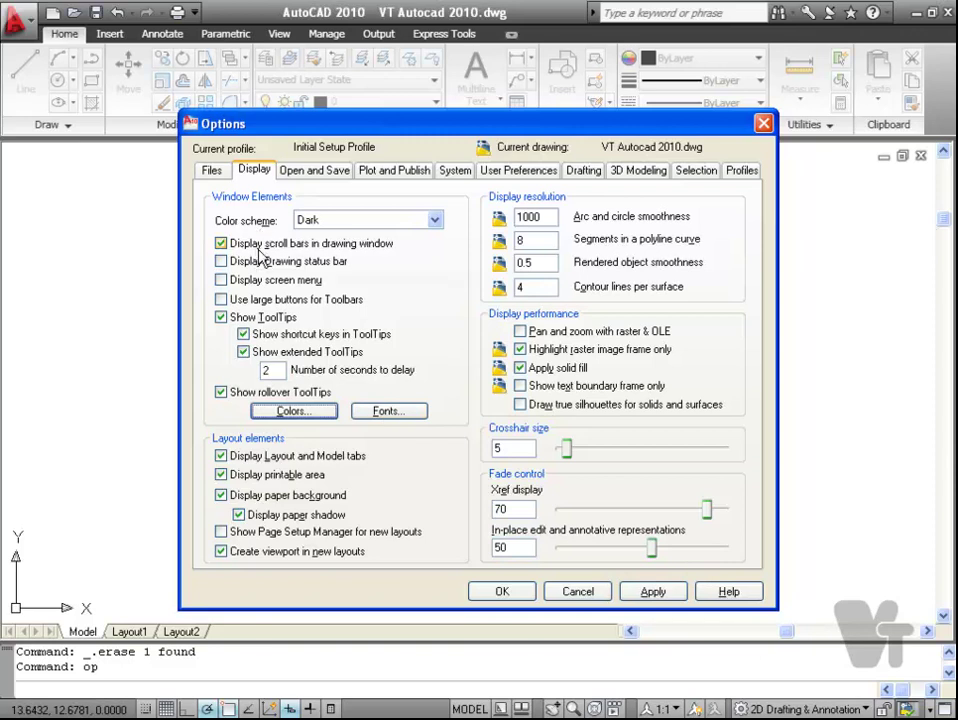
left_click(248, 244)
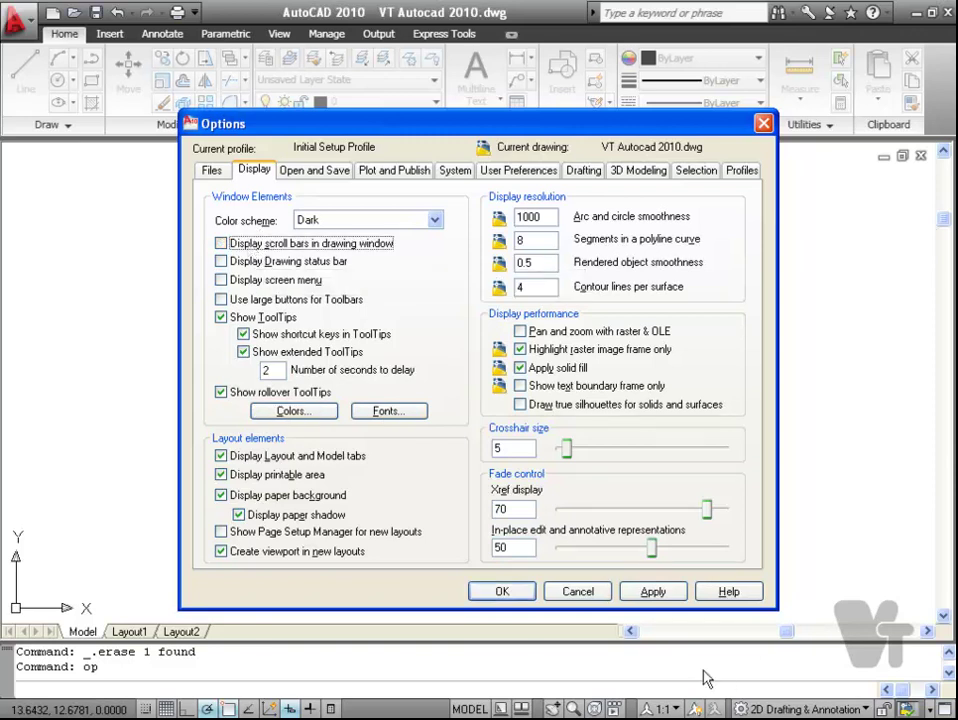
left_click(652, 592)
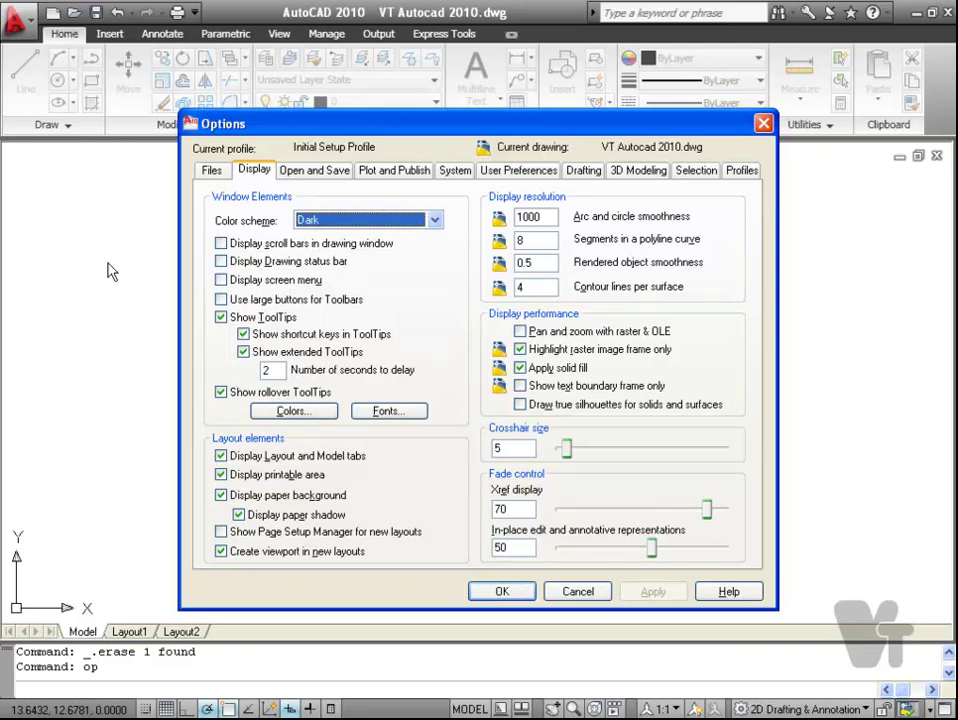
left_click(239, 250)
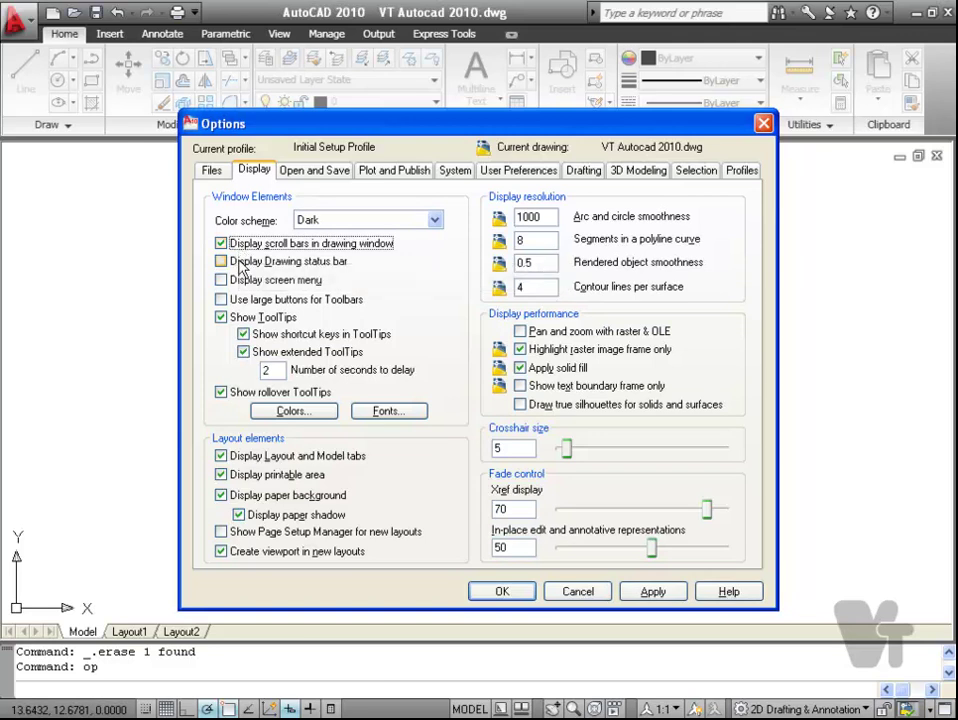
left_click(652, 592)
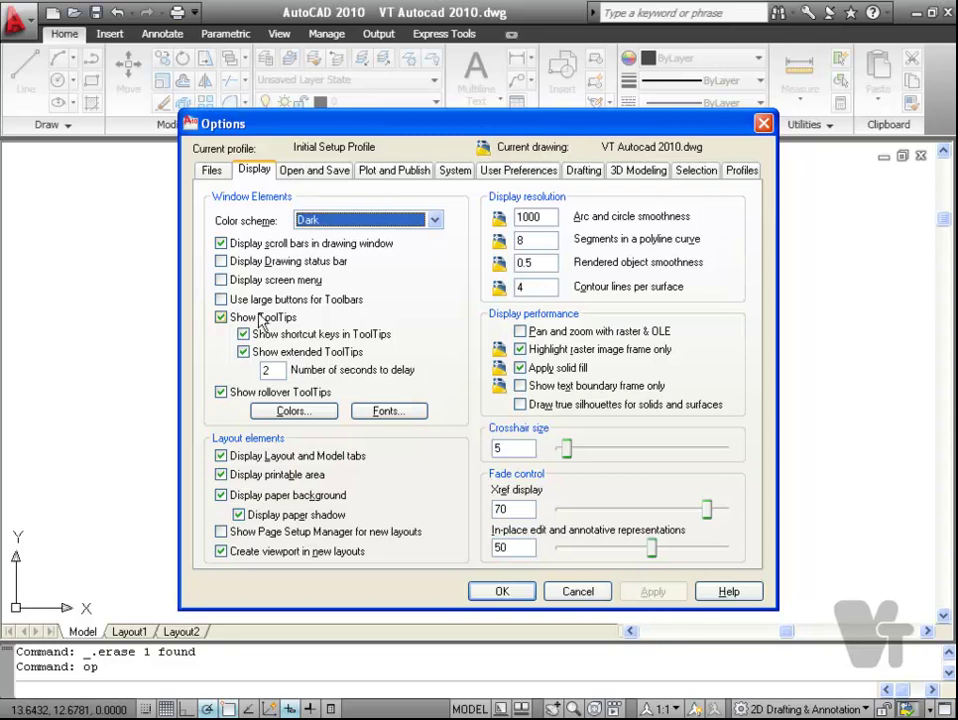
mouse_move(262, 321)
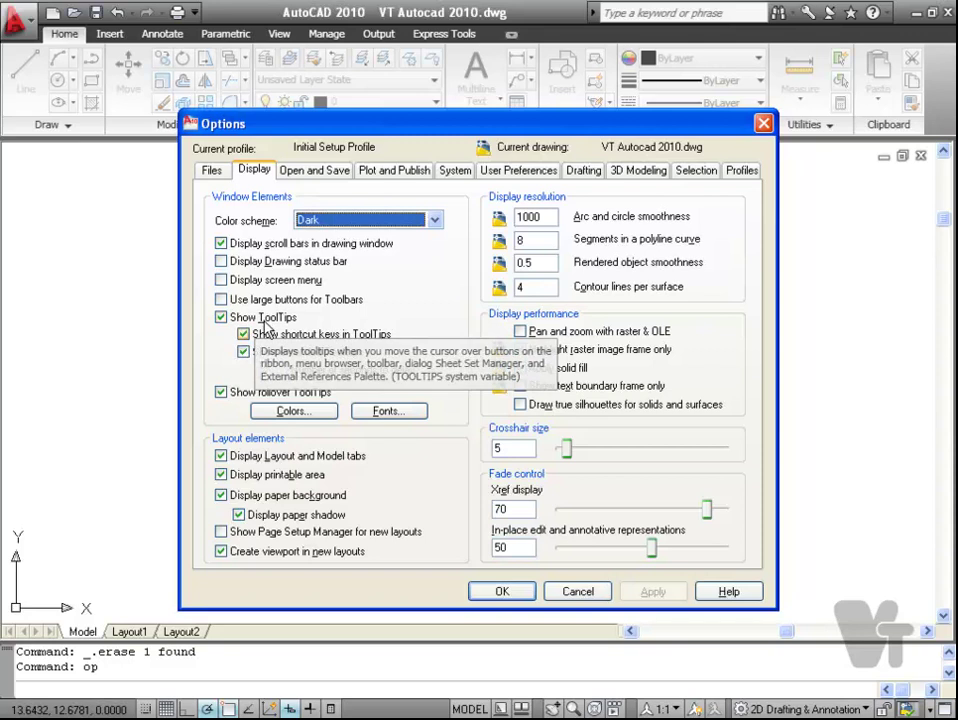
mouse_move(267, 343)
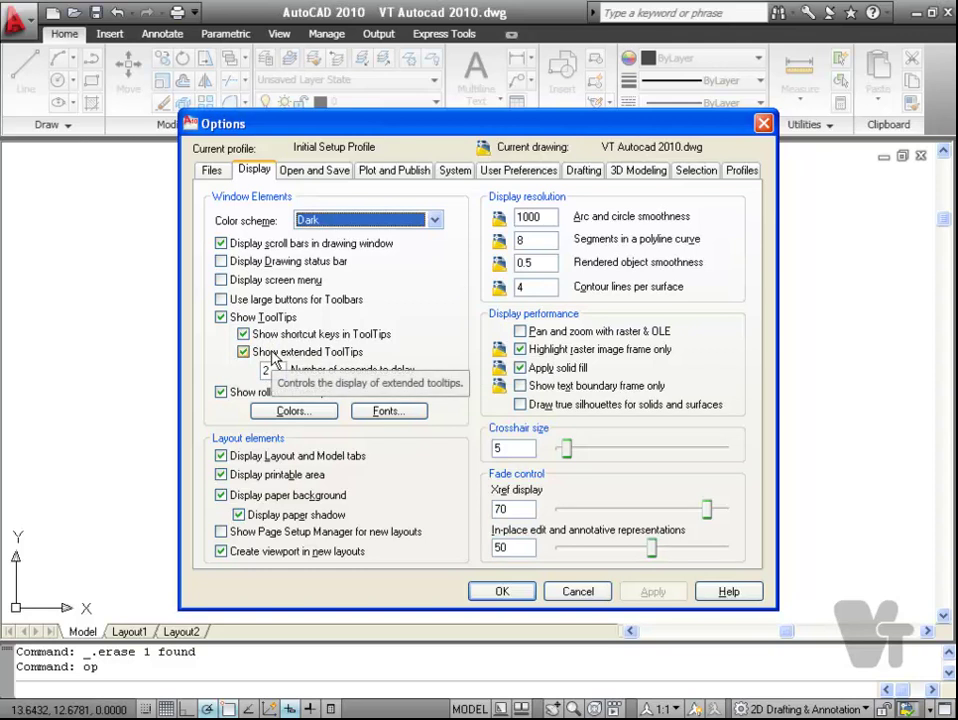
left_click(243, 320)
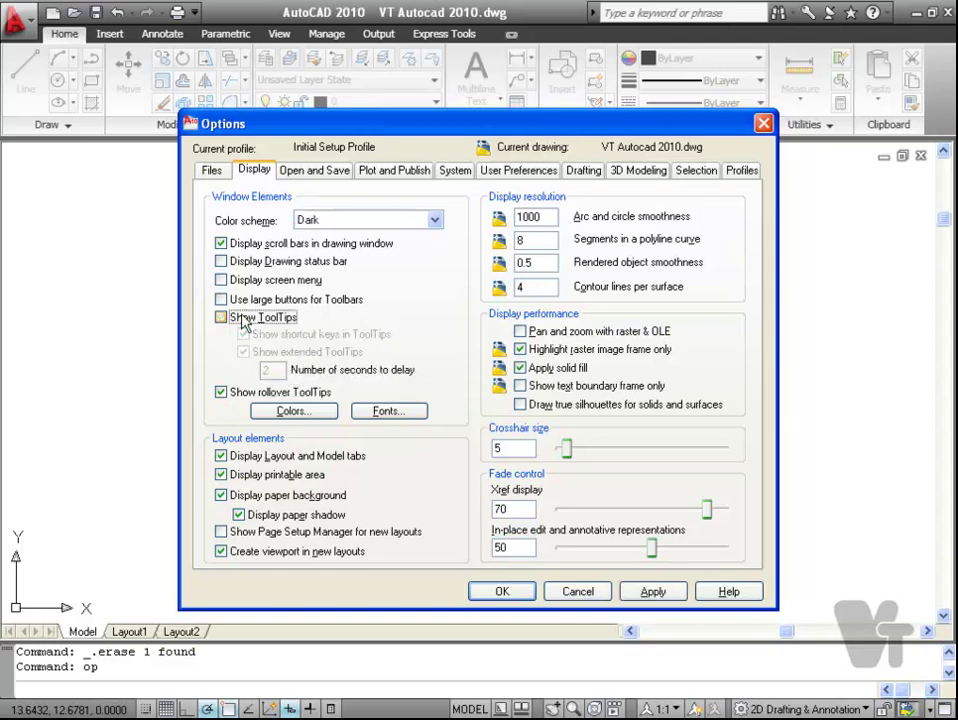
left_click(684, 592)
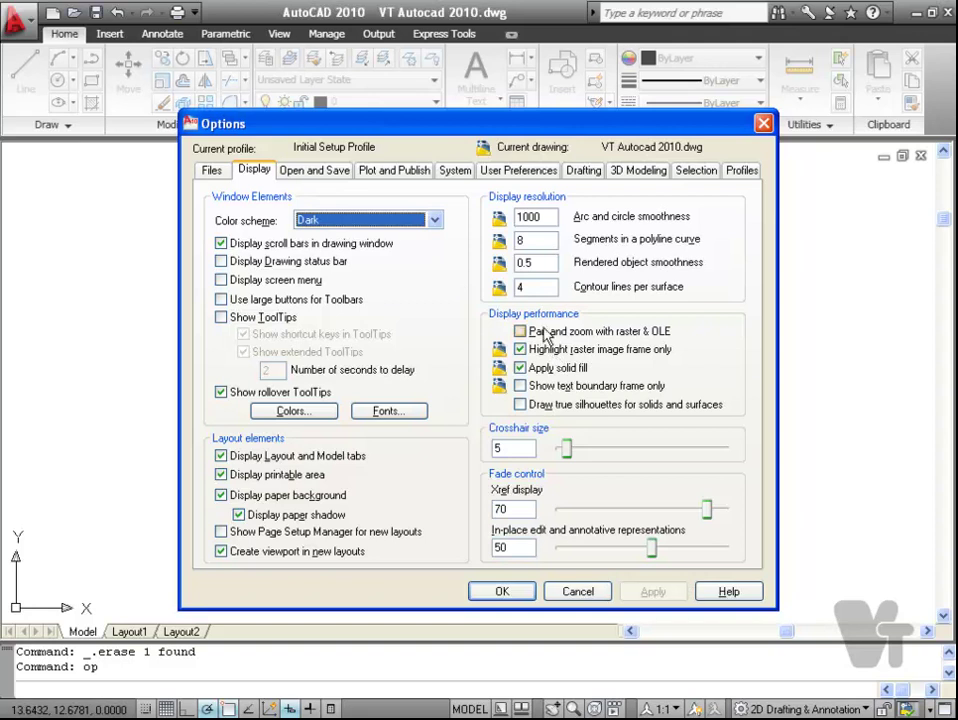
left_click(250, 317)
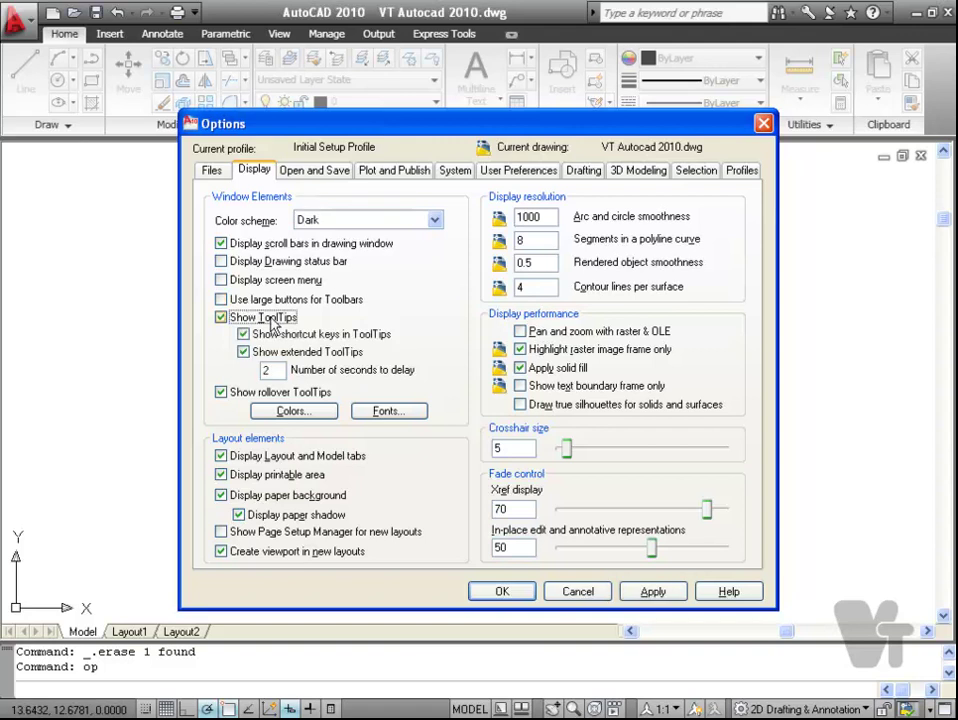
left_click(653, 590)
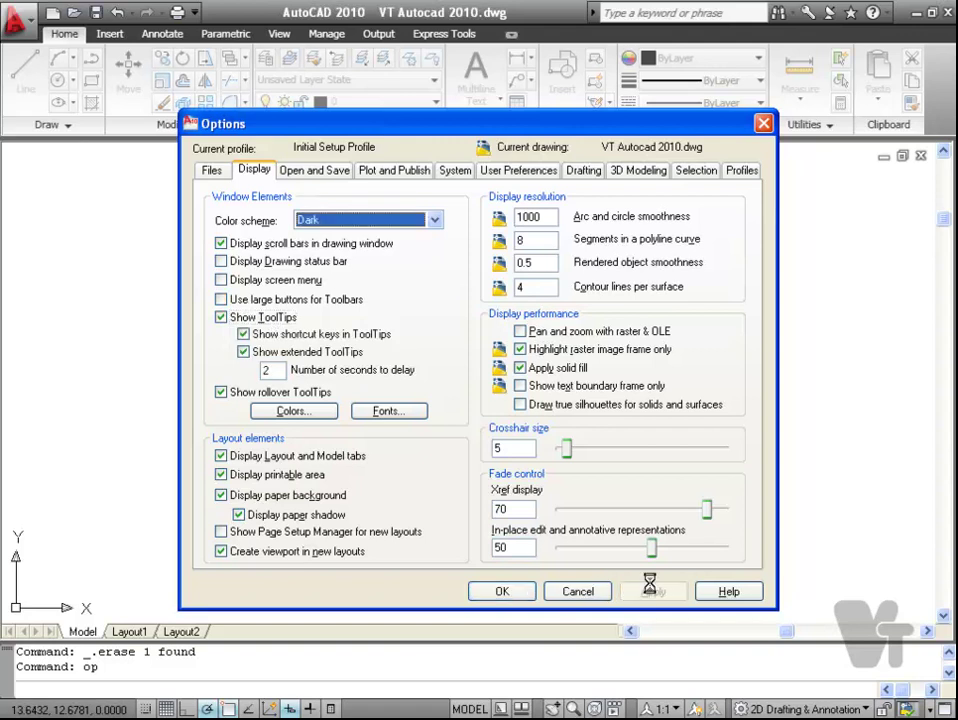
mouse_move(558, 376)
left_click(315, 411)
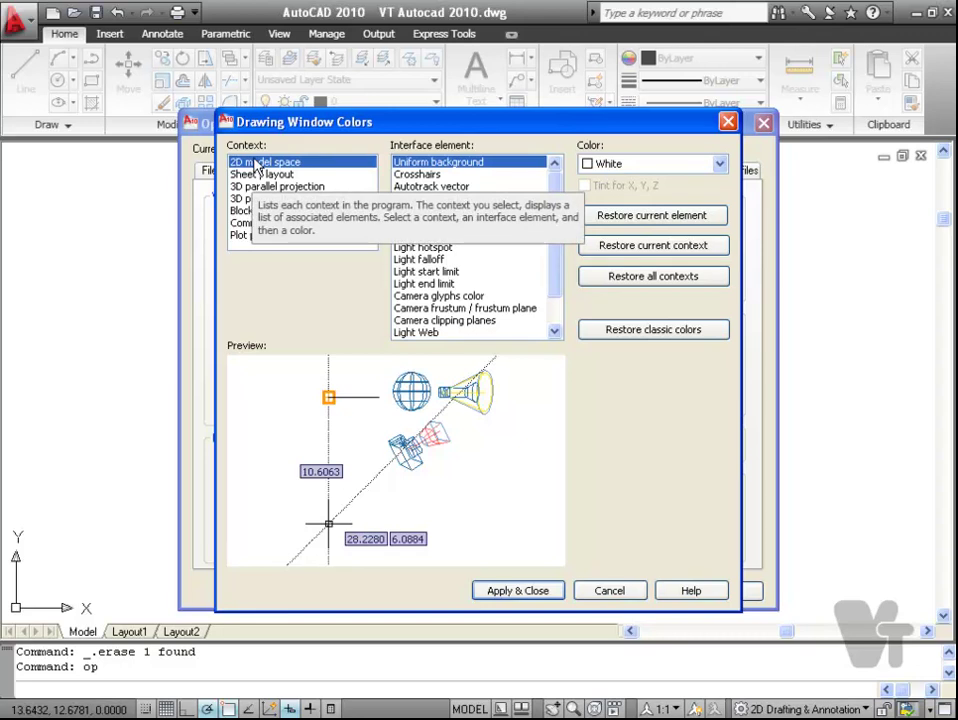
left_click(637, 164)
left_click(617, 286)
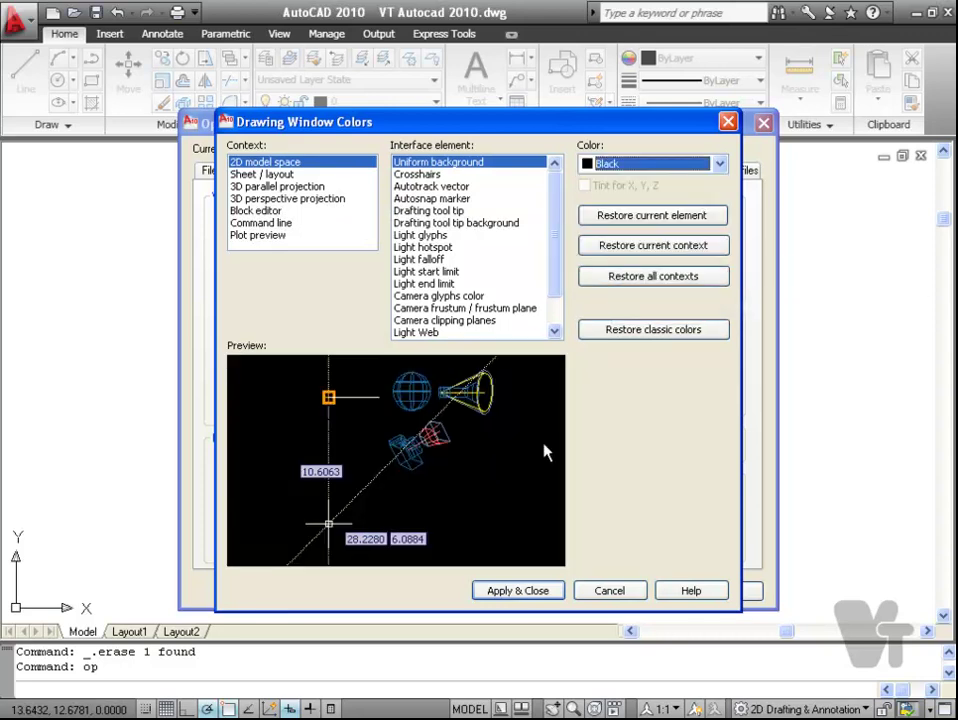
left_click(541, 596)
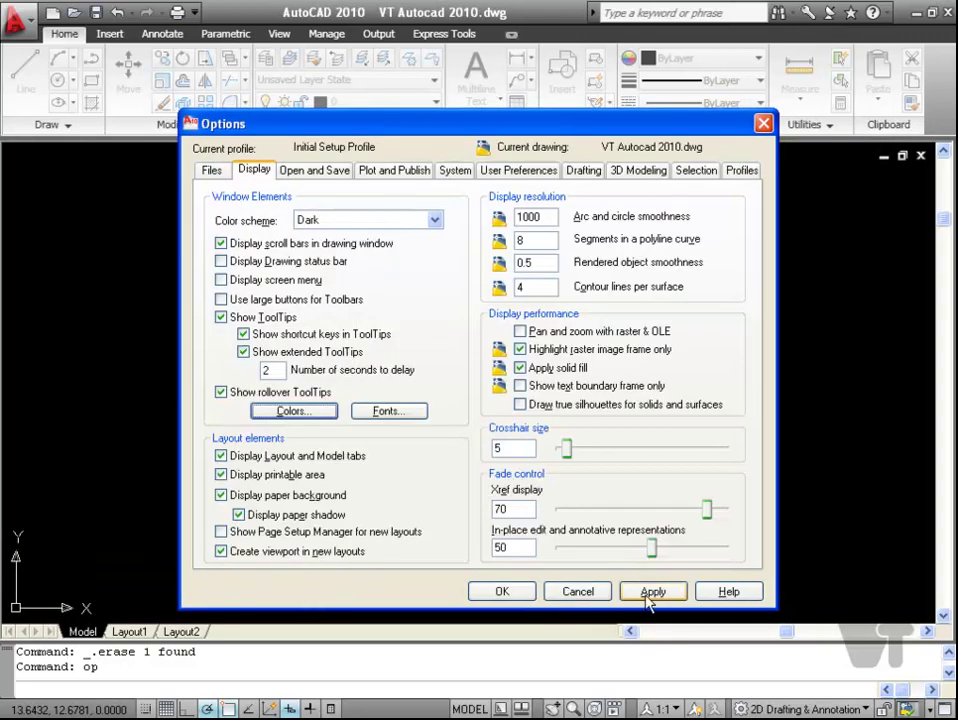
mouse_move(608, 133)
left_mouse_down()
mouse_move(488, 349)
mouse_move(374, 453)
mouse_move(500, 357)
mouse_move(562, 175)
mouse_move(571, 181)
left_mouse_up()
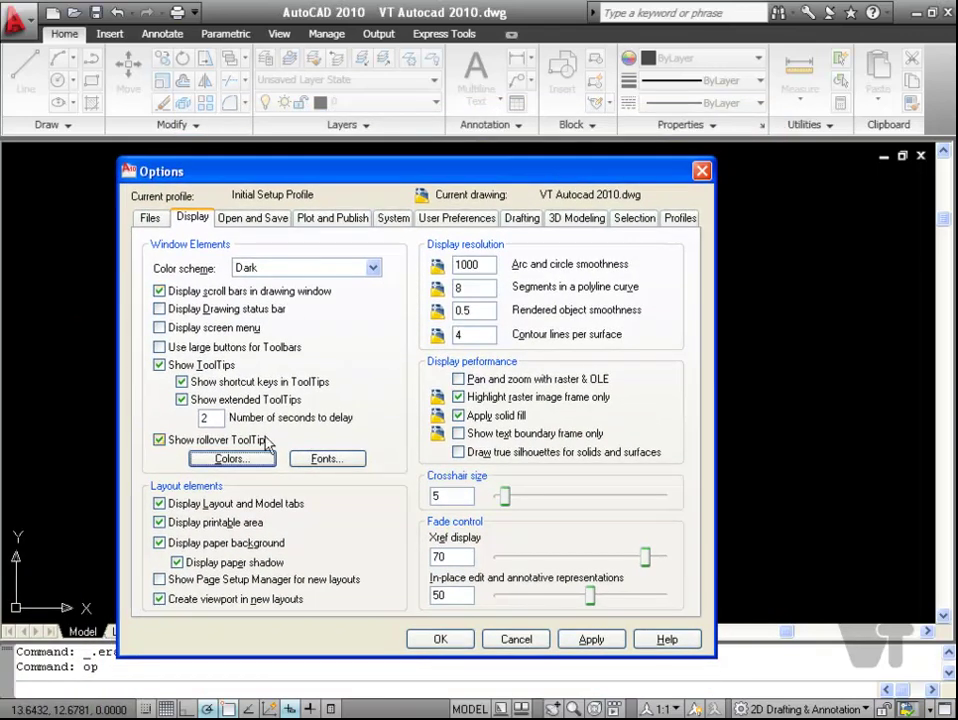
left_click(230, 458)
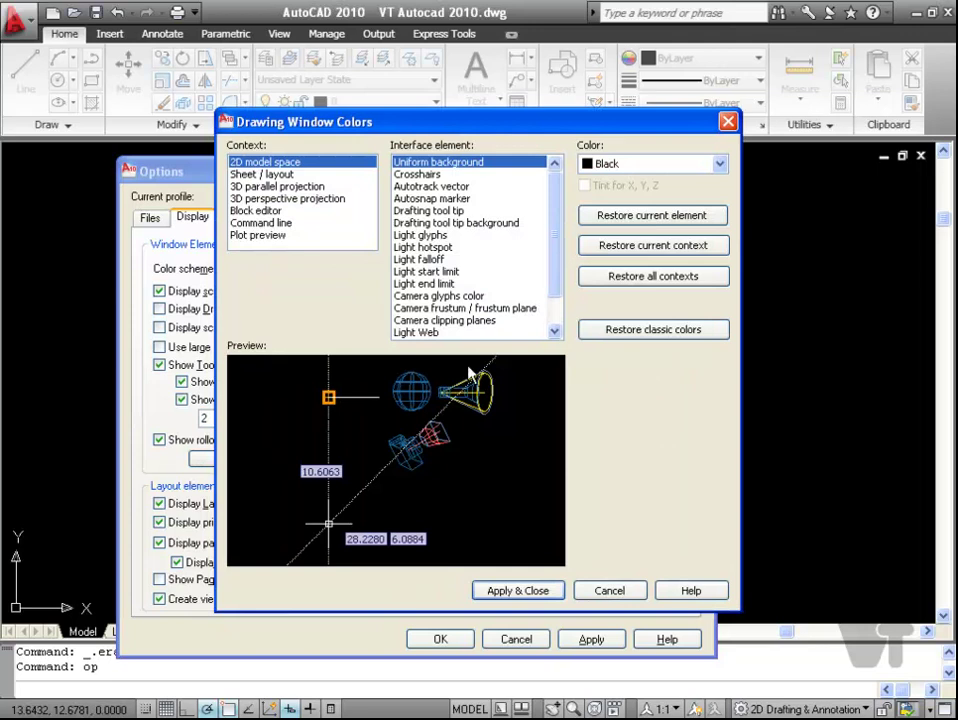
left_click(607, 165)
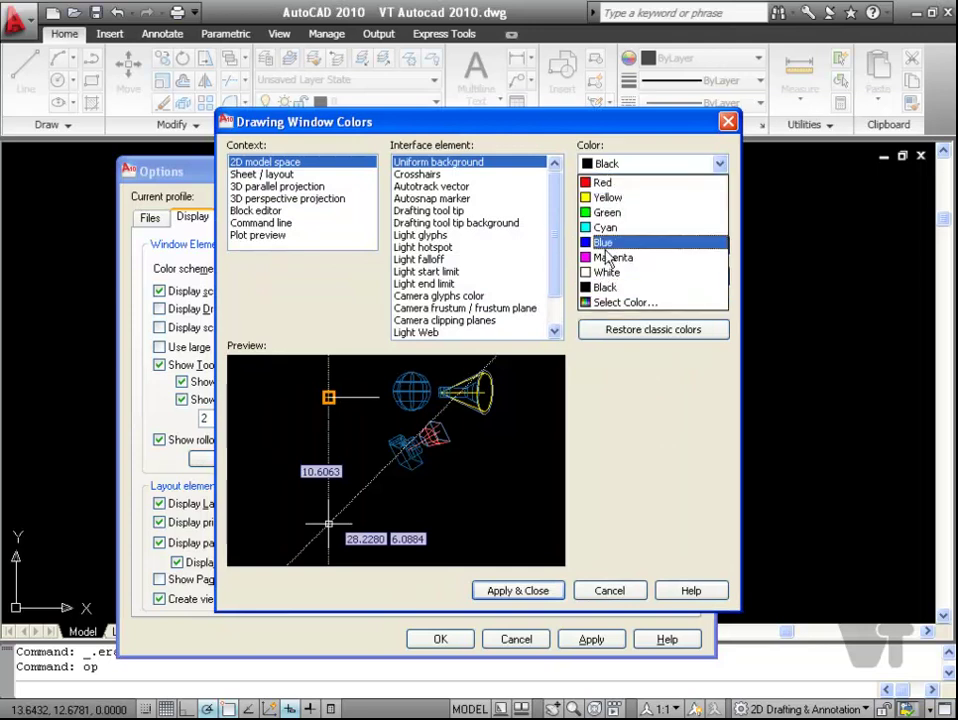
left_click(607, 273)
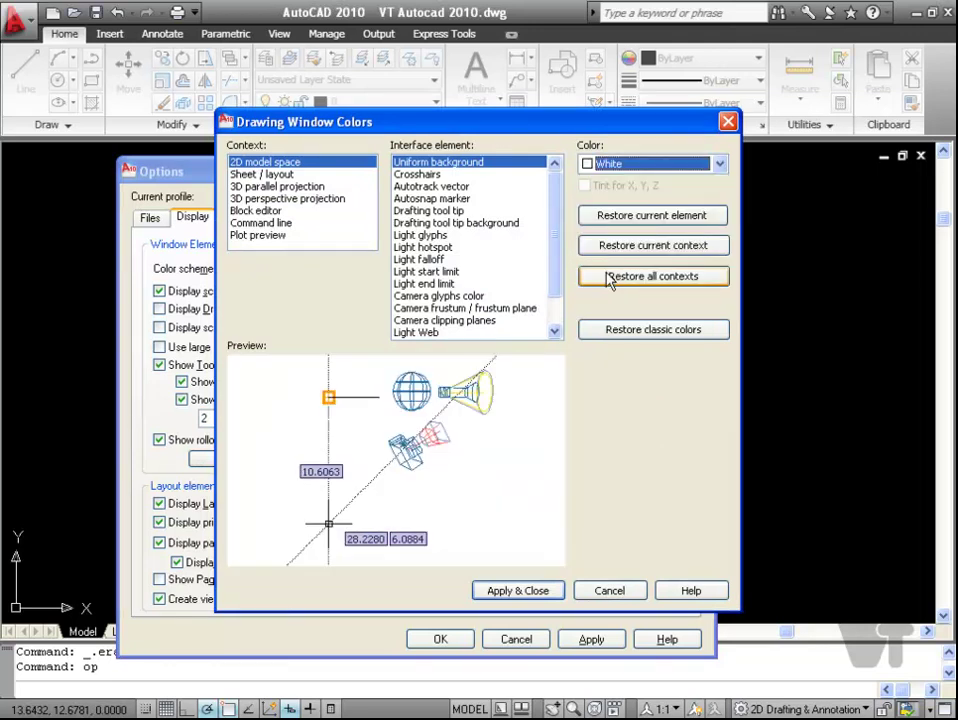
left_click(551, 584)
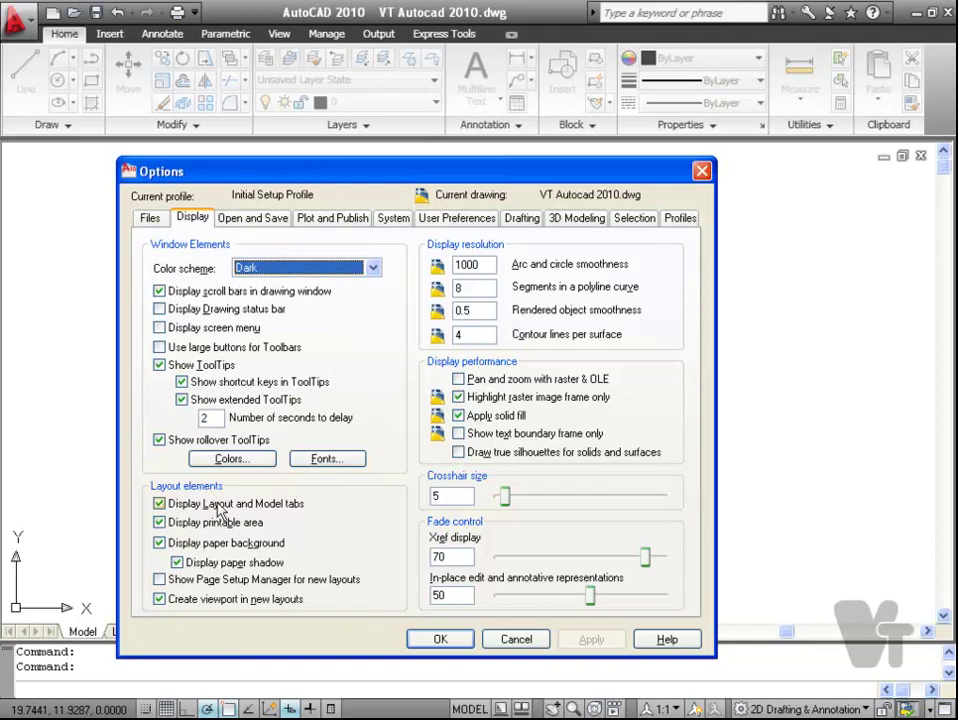
left_click_drag(316, 172, 474, 49)
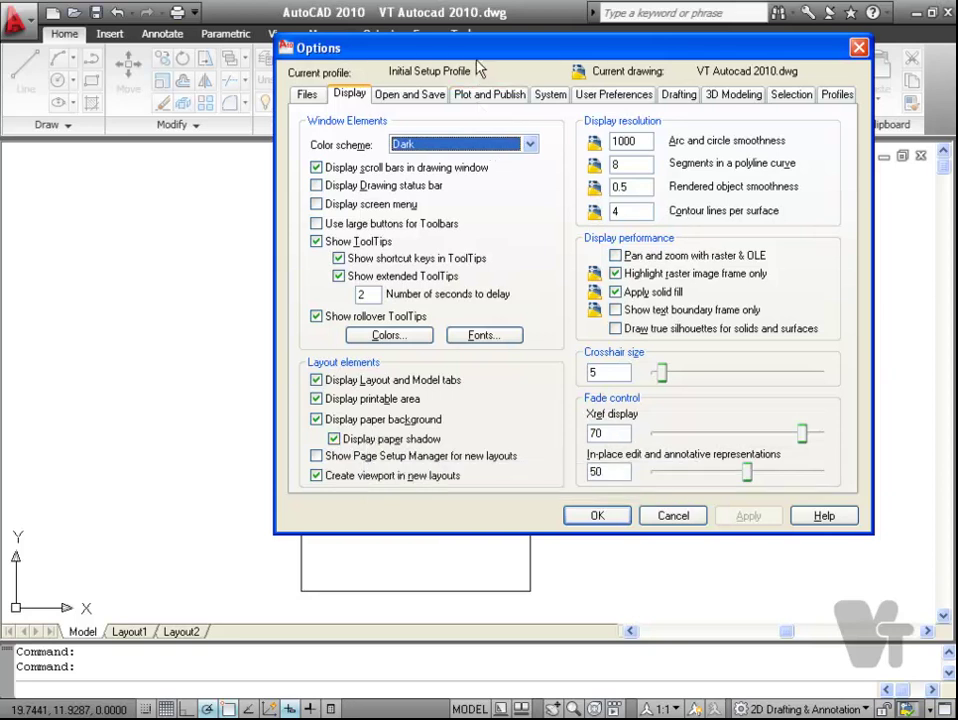
left_click_drag(477, 55, 331, 133)
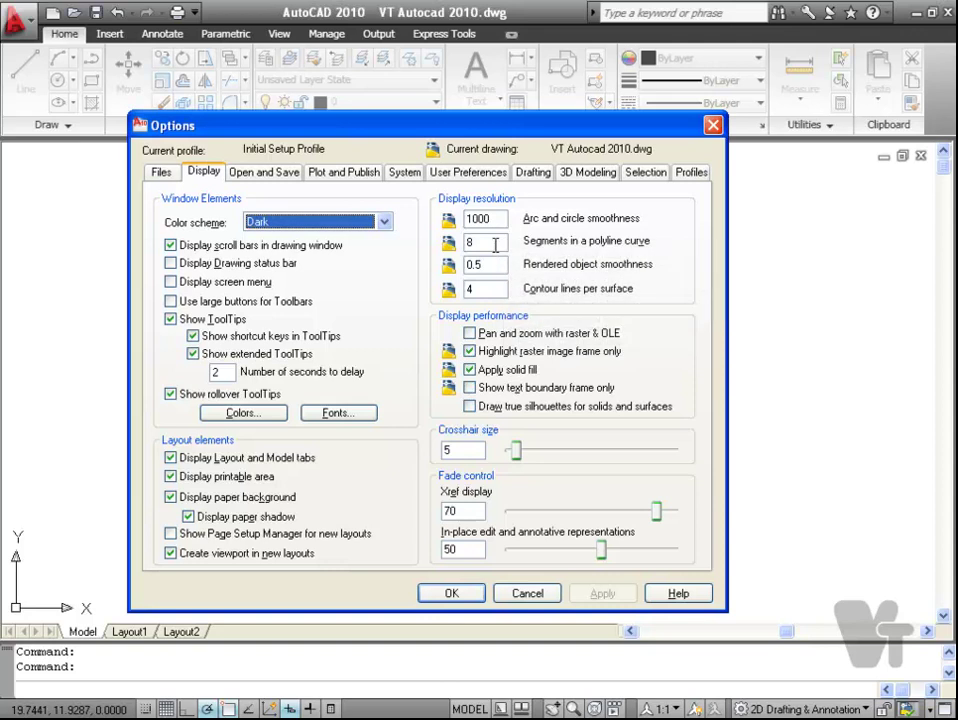
Step: Enlarge the crosshair size, apply it and close Options
left_click(495, 222)
left_click(497, 240)
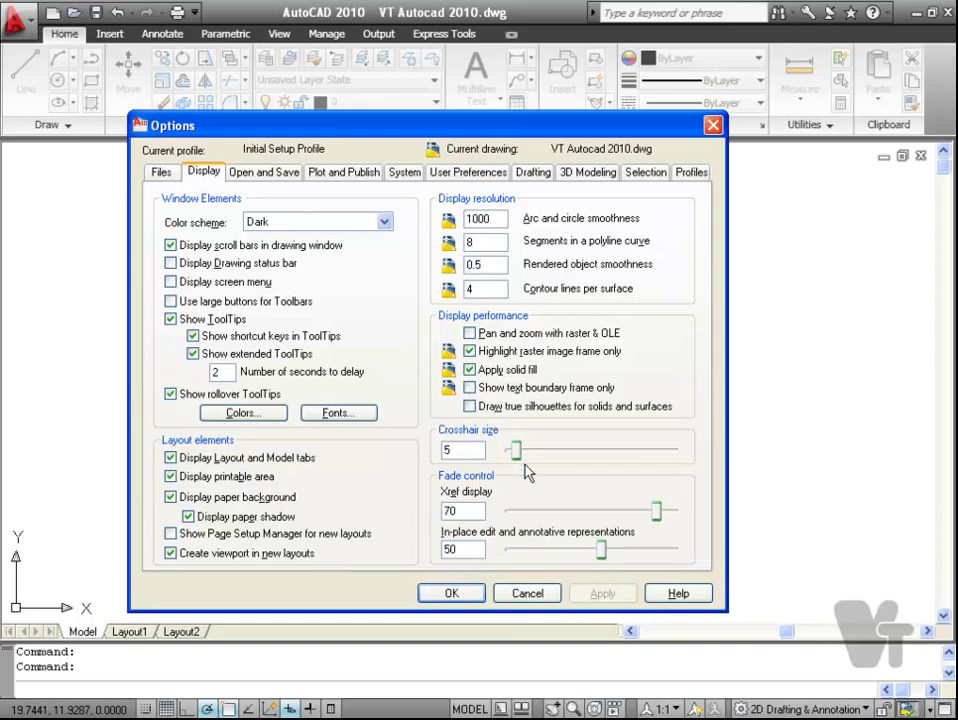
left_click_drag(516, 451, 584, 461)
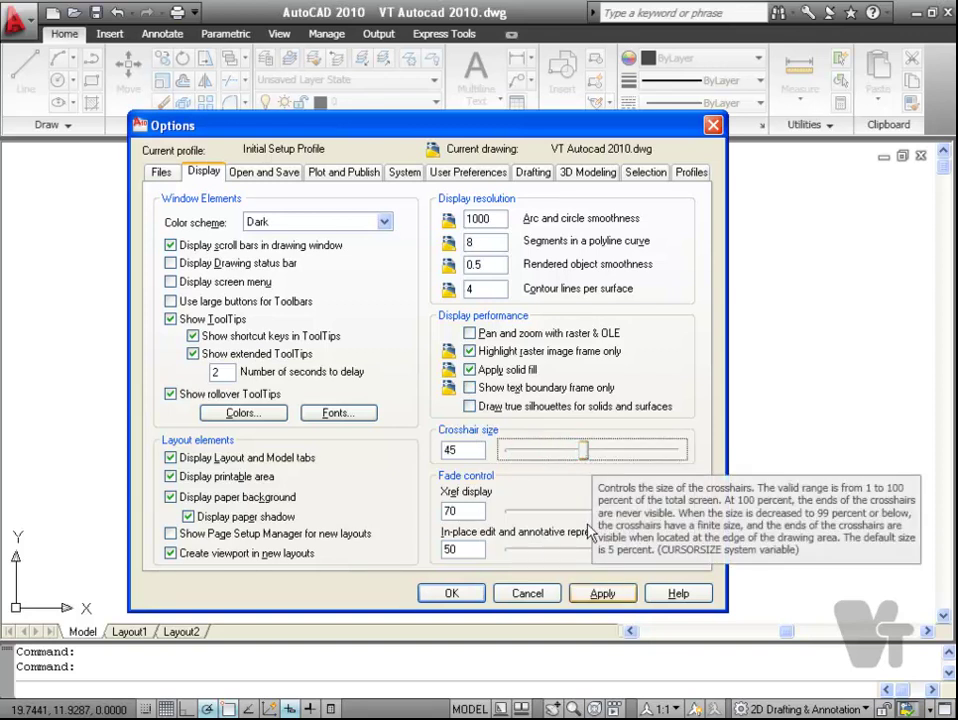
left_click(608, 598)
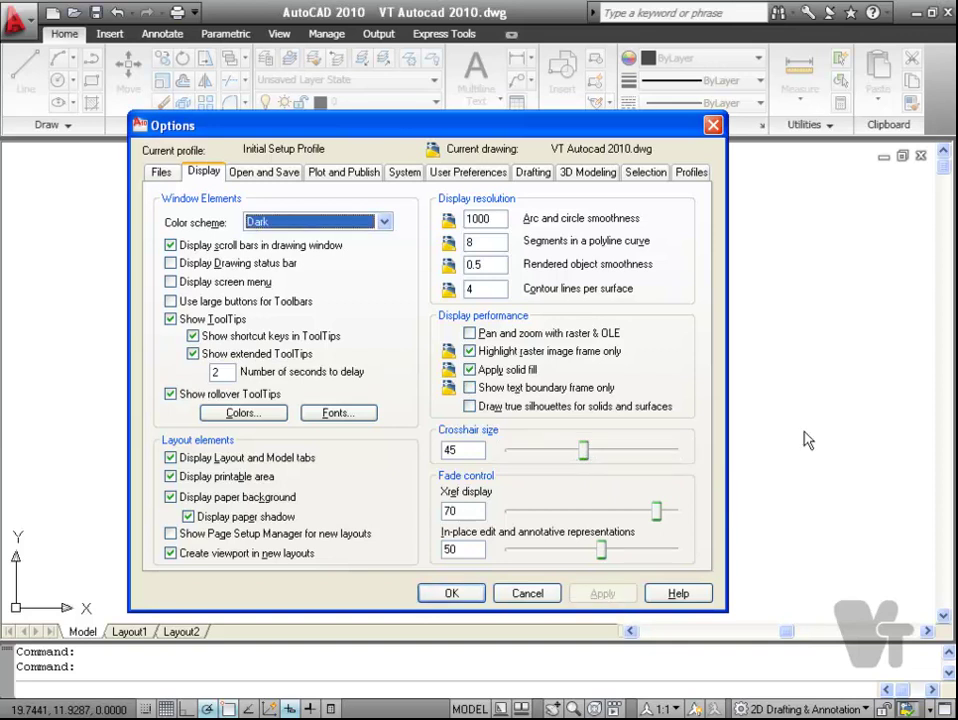
left_click(447, 595)
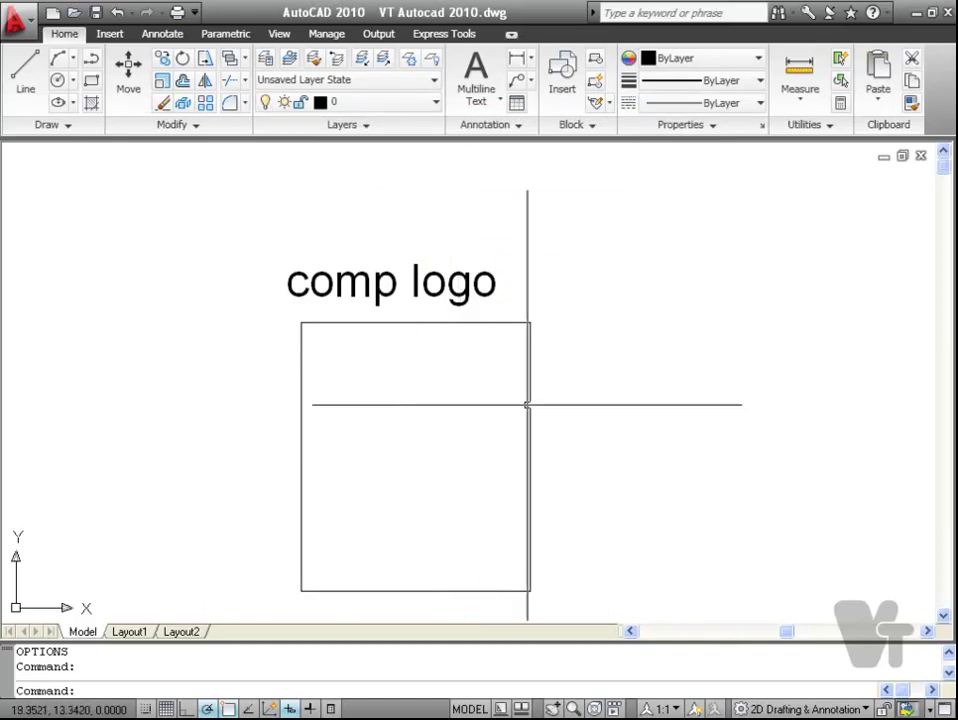
Step: Reopen Options with OP and set the crosshair size to 5 percent
type("op")
key("Return")
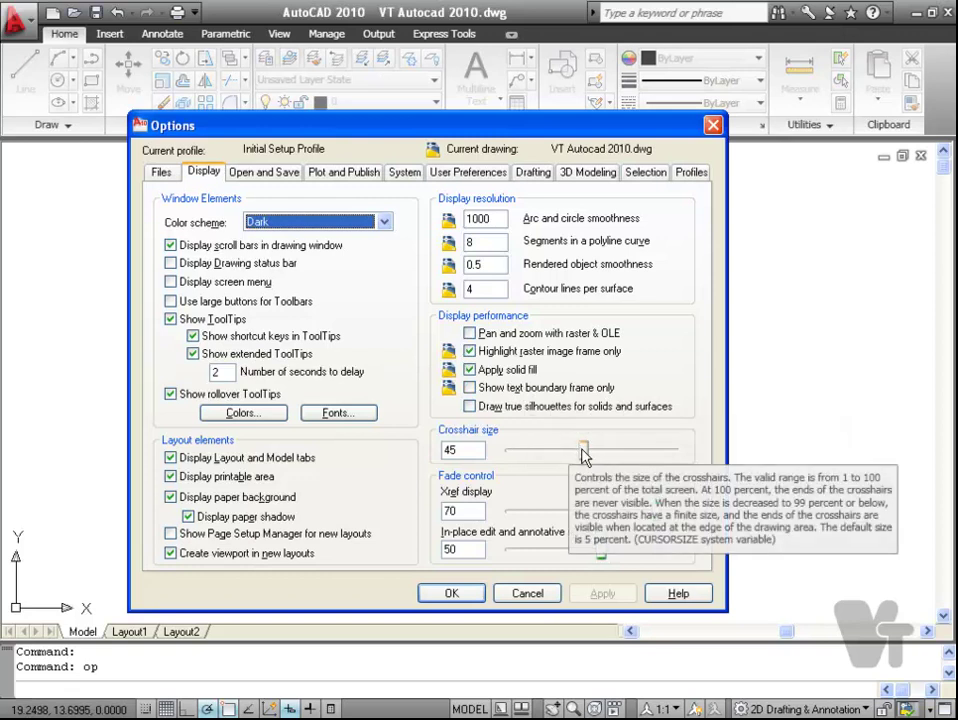
left_click_drag(583, 451, 513, 455)
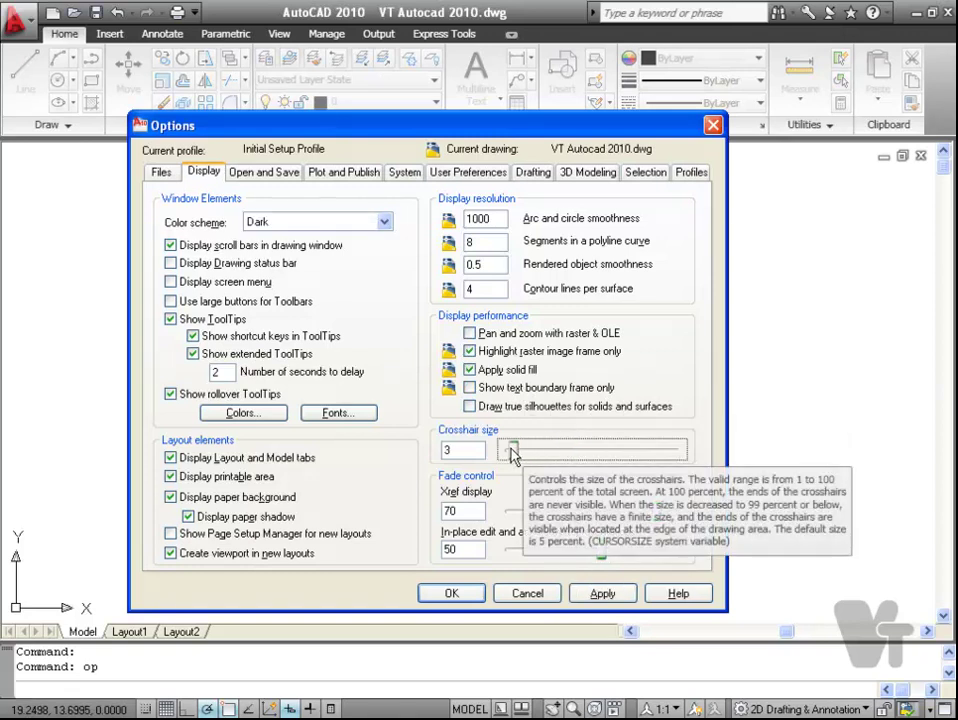
left_click(470, 450)
key("BackSpace")
type("5")
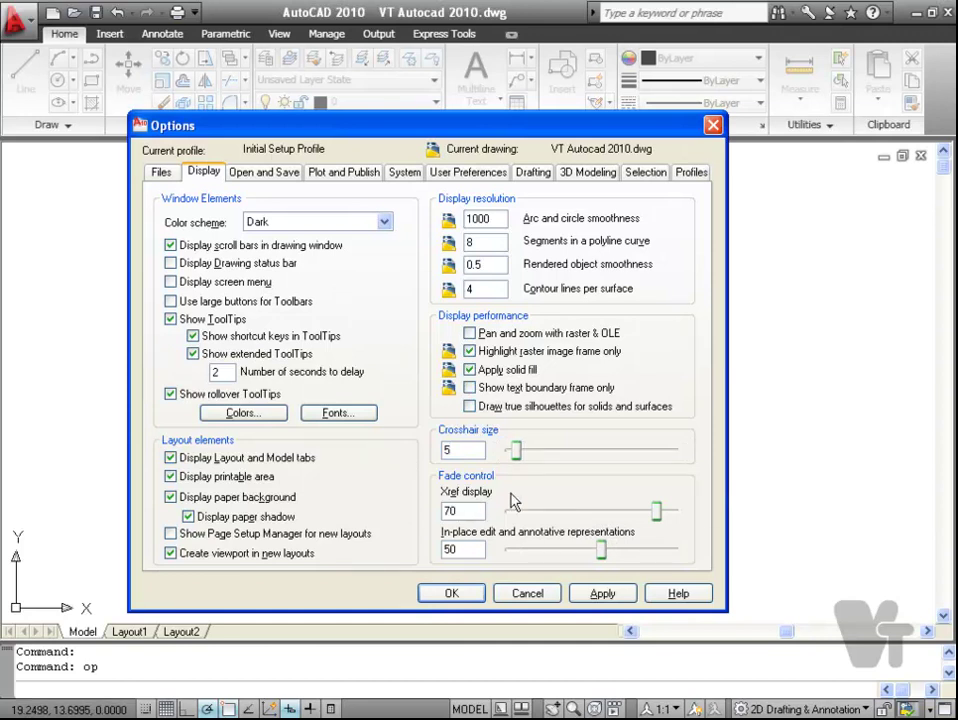
Step: Review Open and Save settings: AutoCAD 2010 Drawing format and 10-minute autosave
left_click(265, 172)
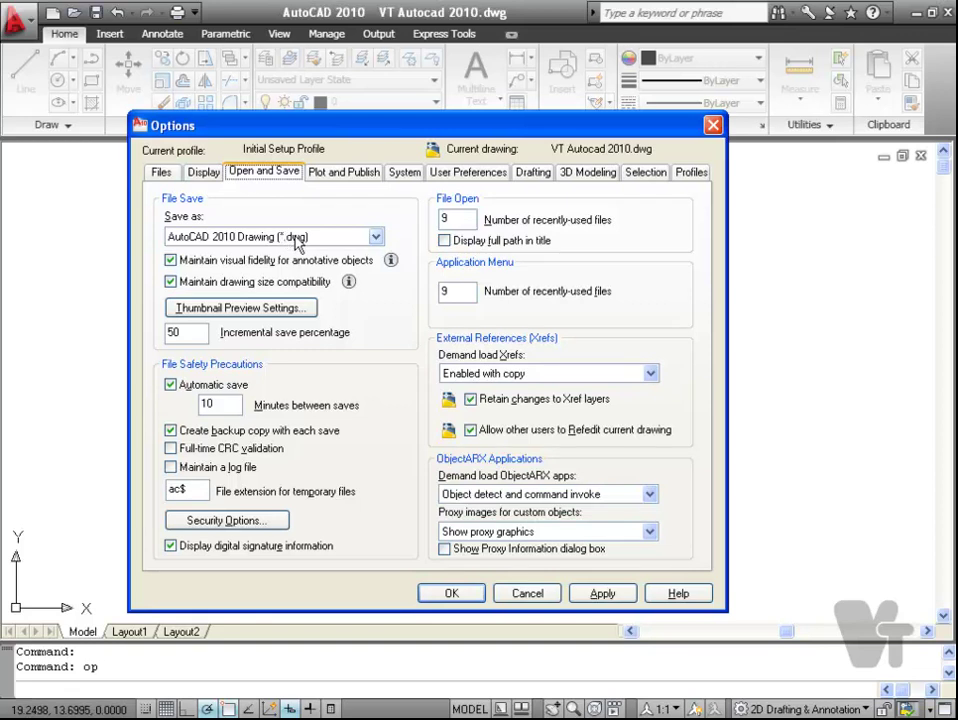
left_click(374, 237)
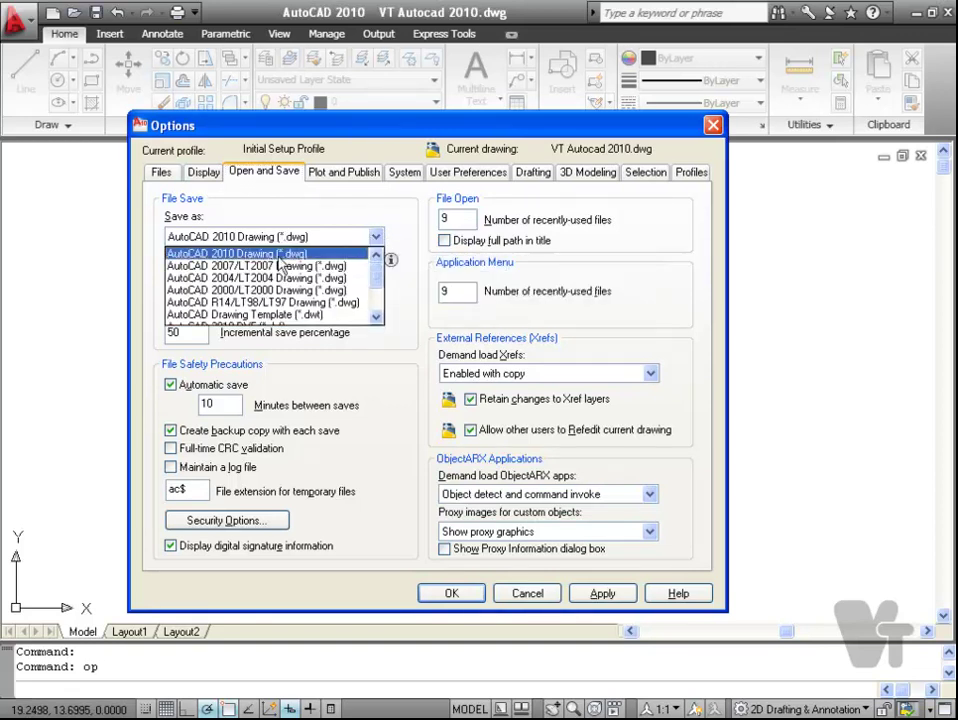
scroll(270, 300, "down", 2)
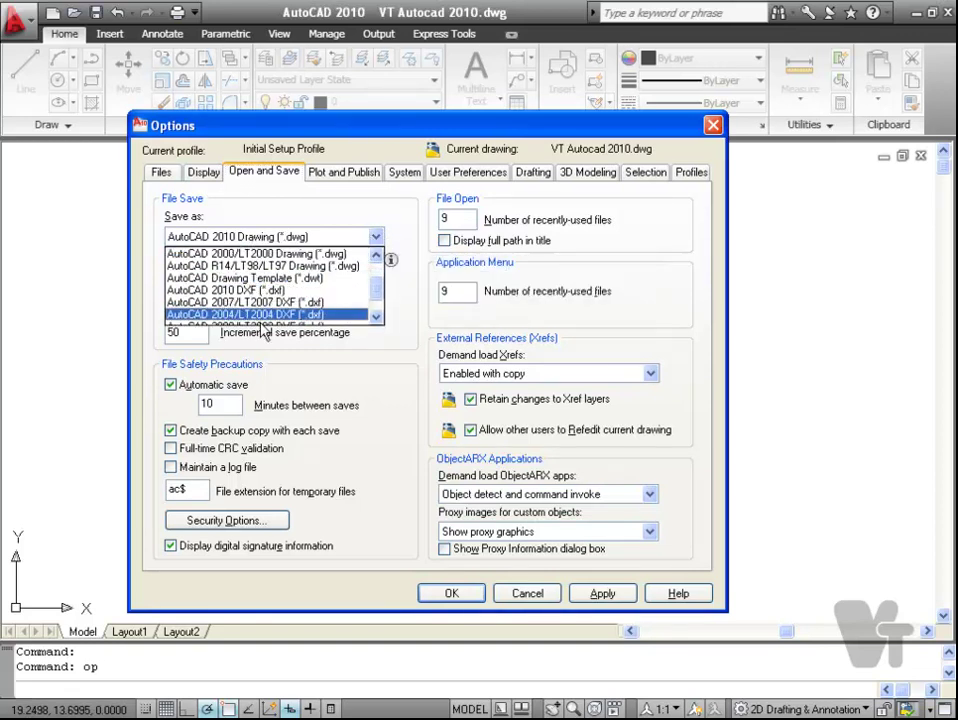
left_click(373, 238)
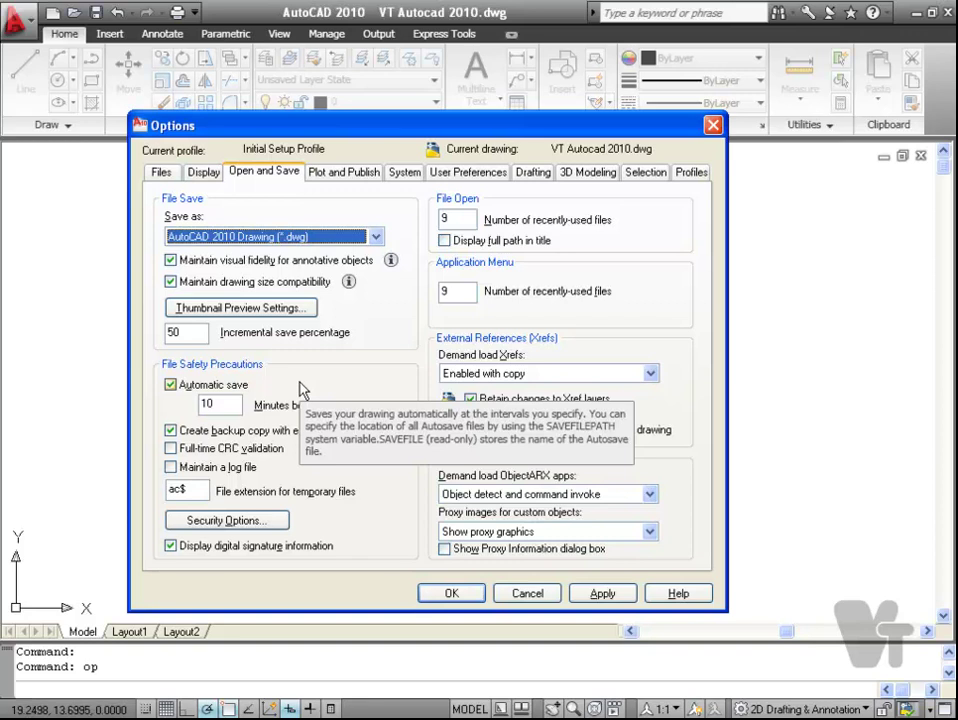
double_click(226, 405)
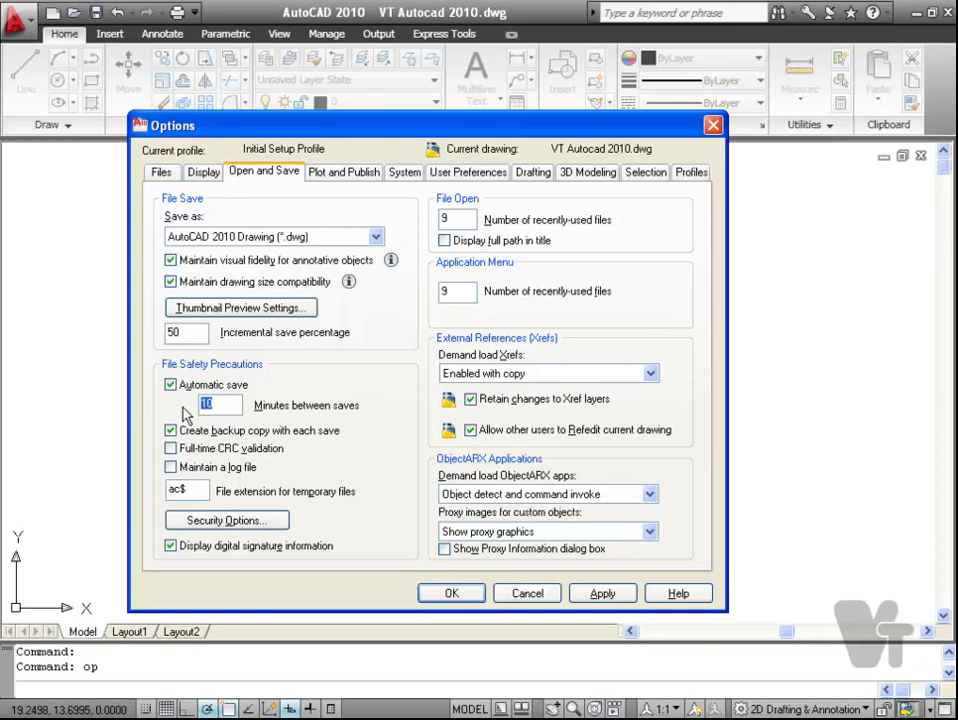
left_click(225, 408)
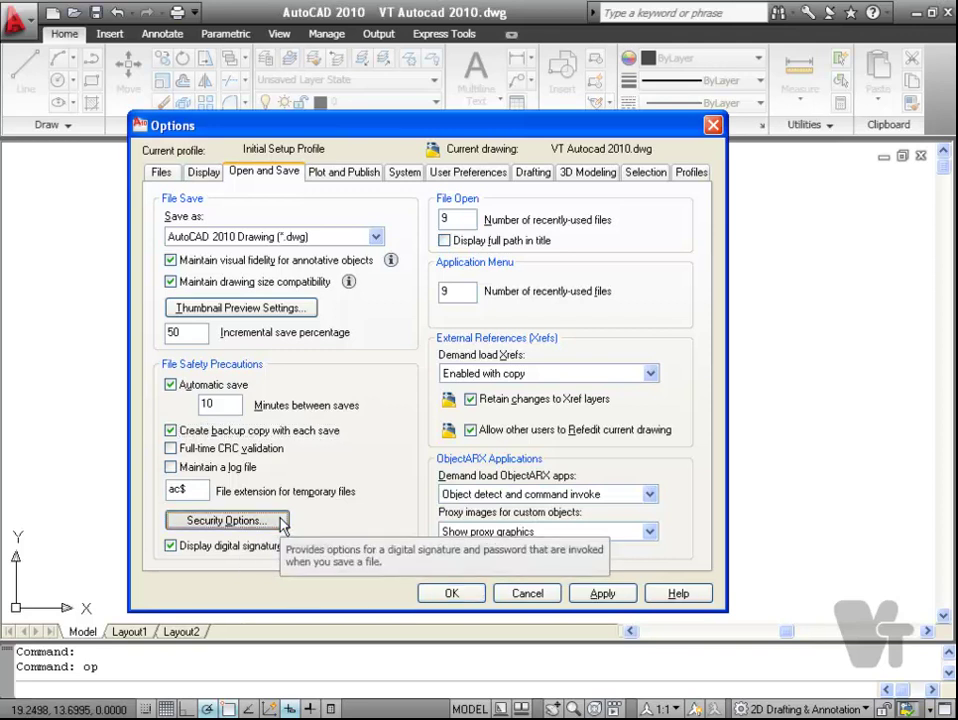
left_click(226, 520)
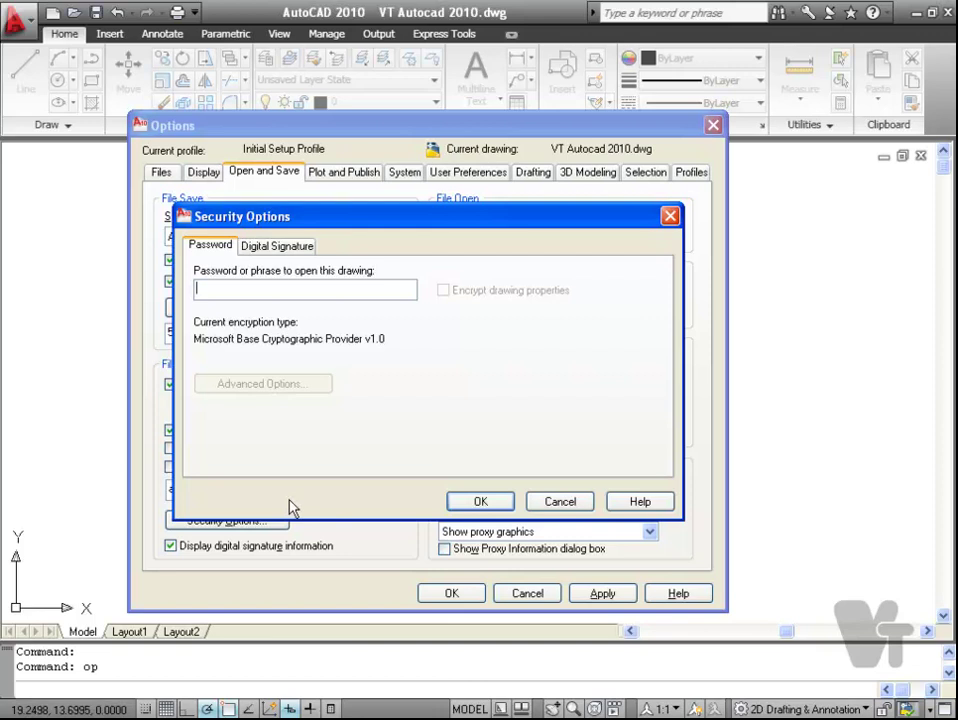
type("abc")
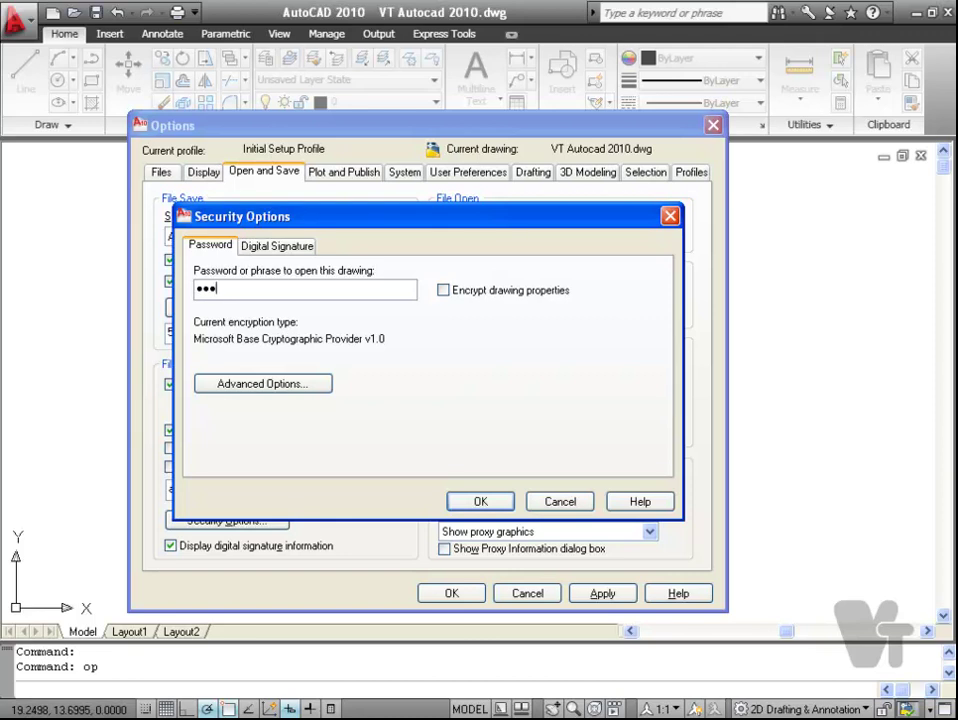
key("BackSpace")
key("BackSpace")
key("BackSpace")
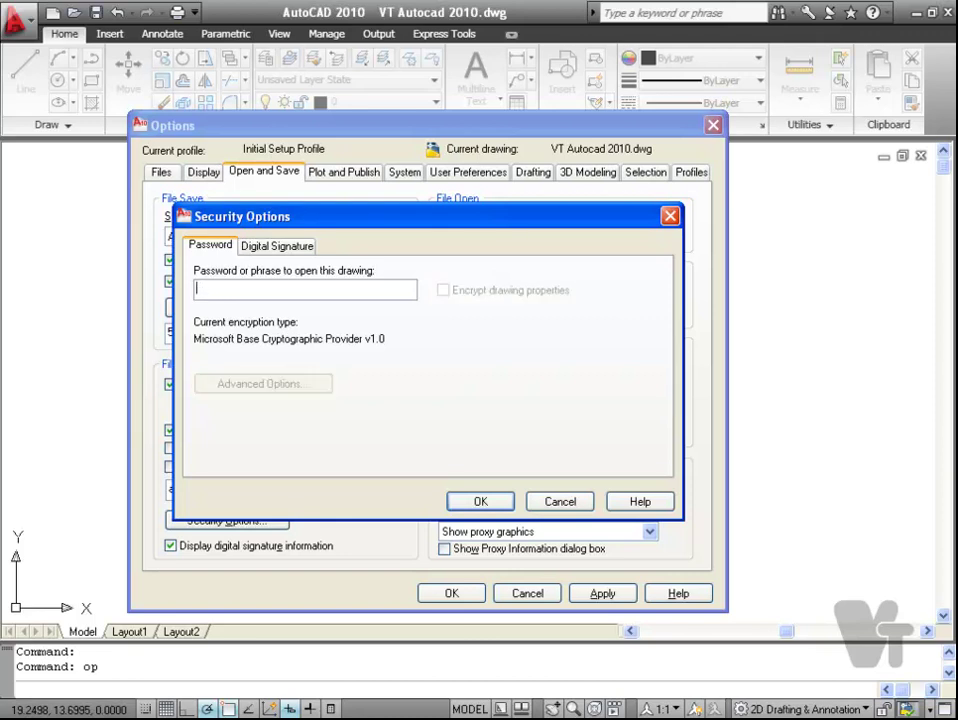
left_click(669, 216)
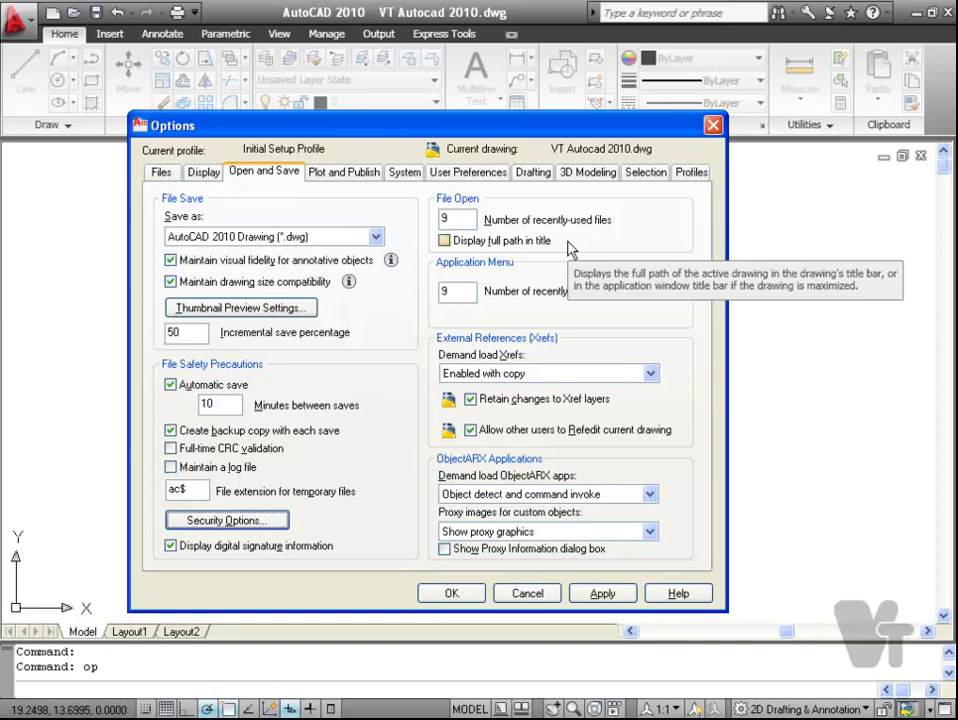
Step: Close Options and open Double room.dwg from the recent documents list
key("Escape")
left_click(17, 20)
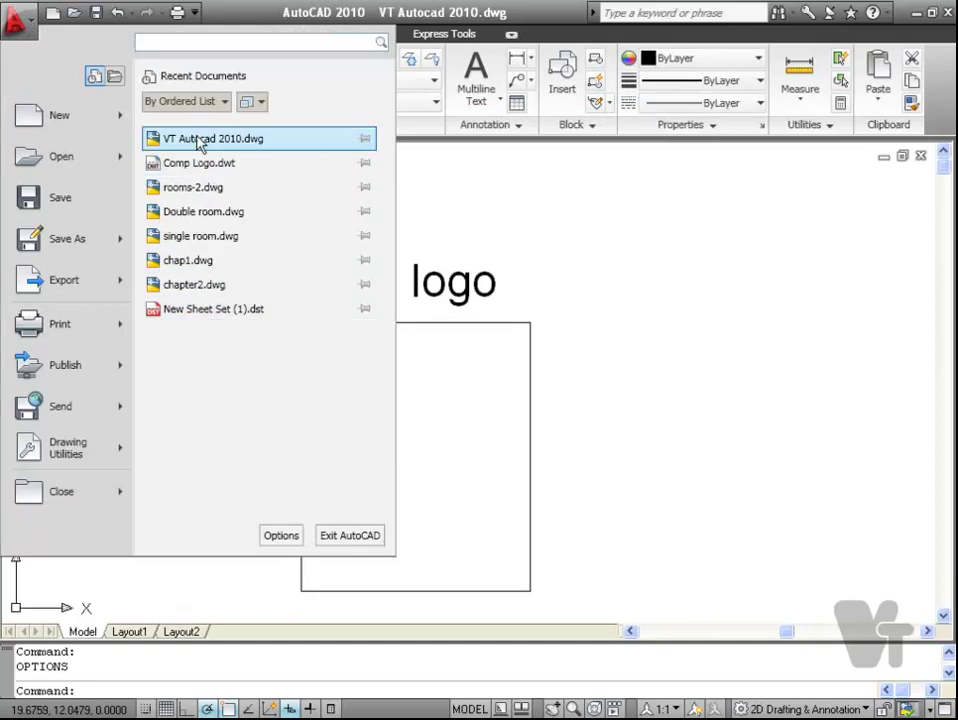
left_click(281, 535)
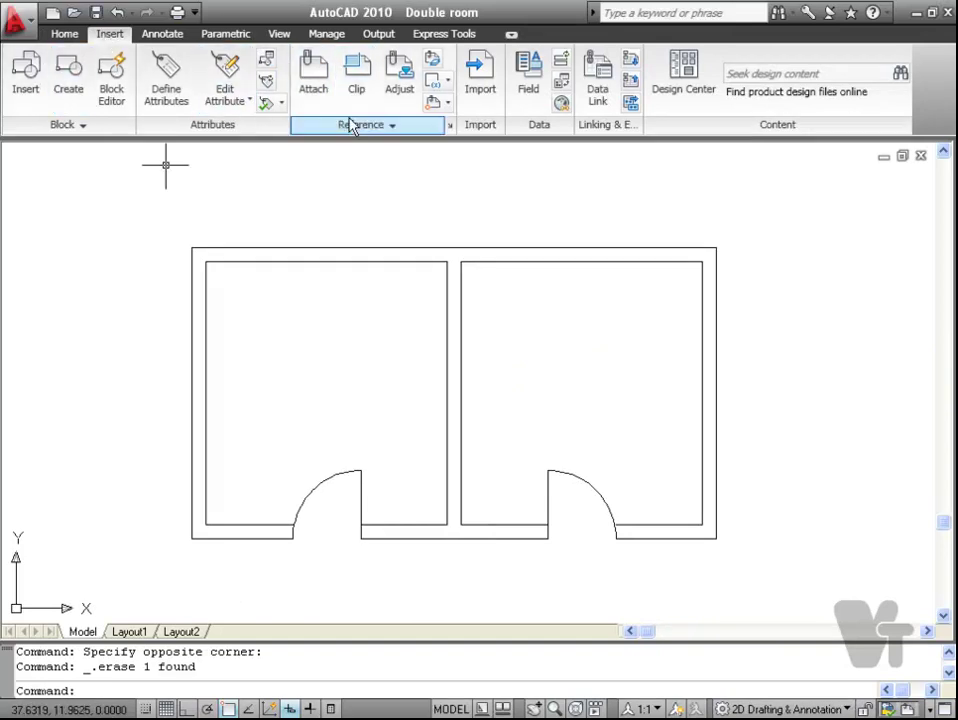
Step: Attach the grid drawing as a DWG external reference and place it in the plan
left_click(449, 129)
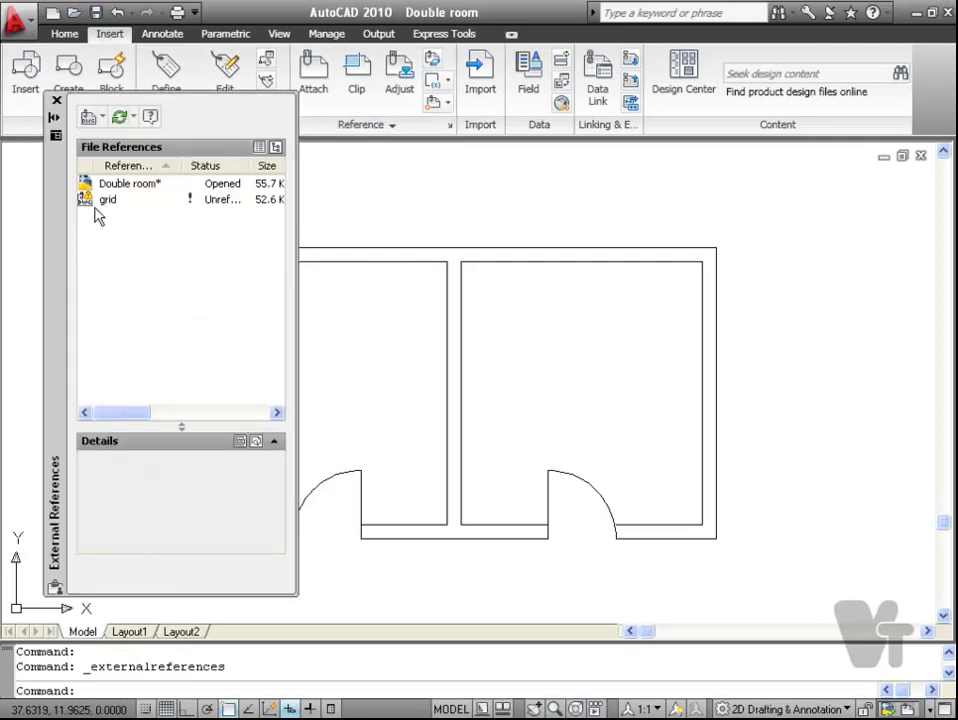
left_click(101, 119)
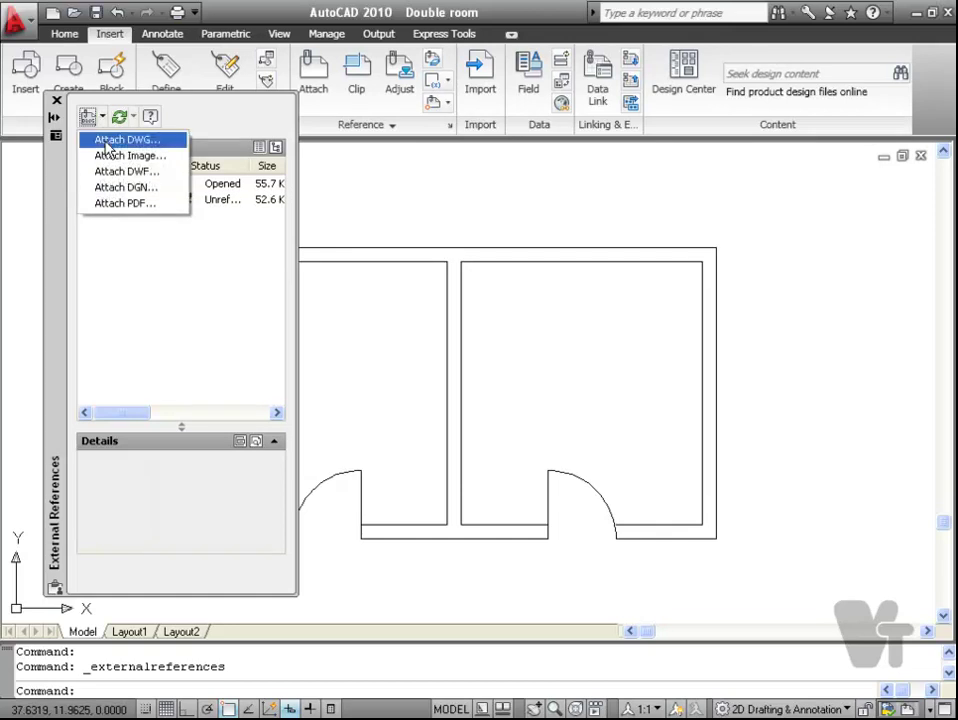
left_click(108, 141)
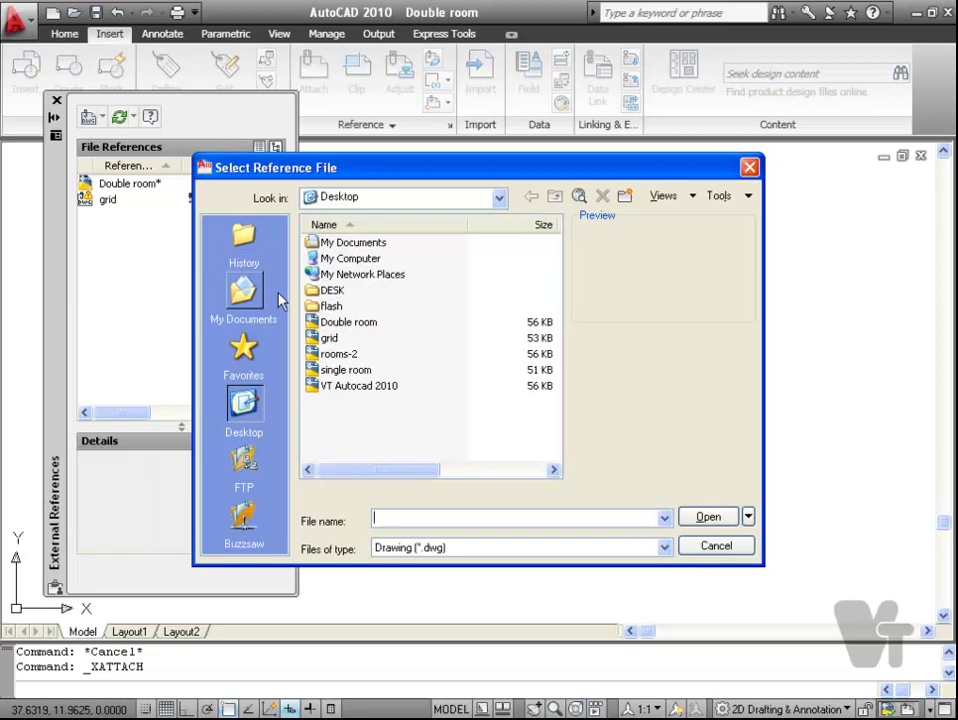
left_click(329, 339)
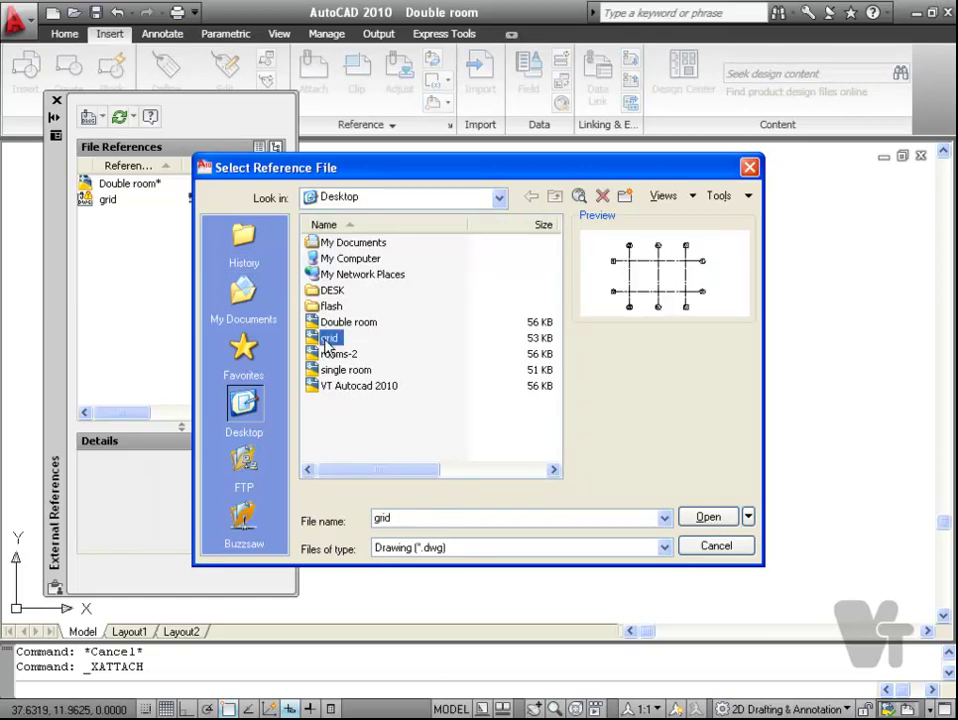
left_click(700, 522)
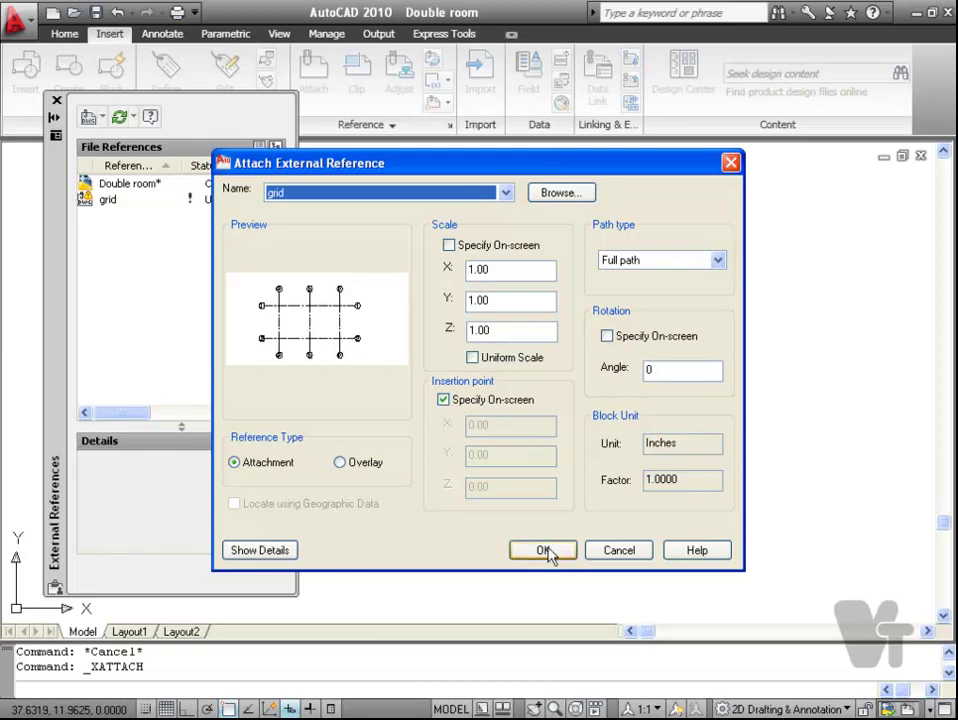
left_click(545, 553)
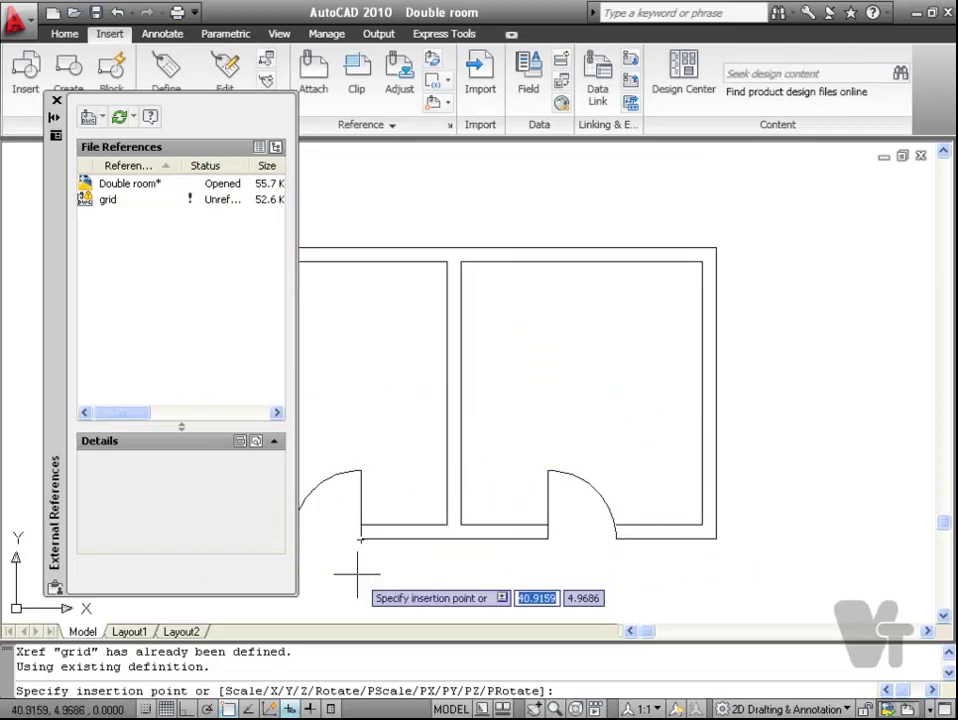
left_click(488, 544)
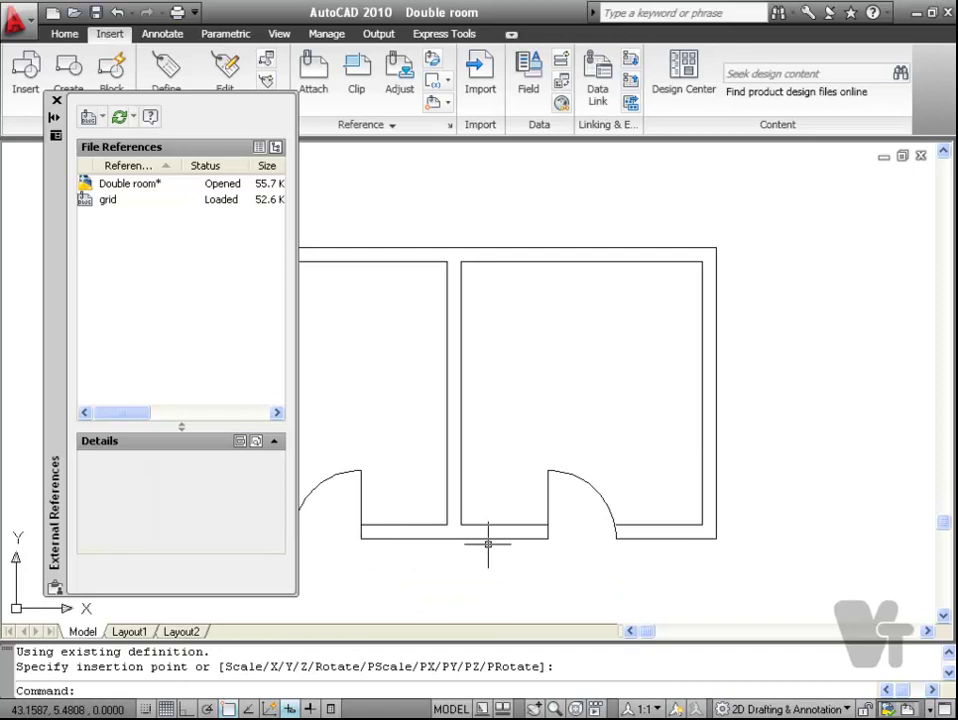
scroll(490, 544, "down", 6)
Step: Pan to the grid reference and window-select it for moving onto the rooms
middle_click_drag(509, 417, 516, 460)
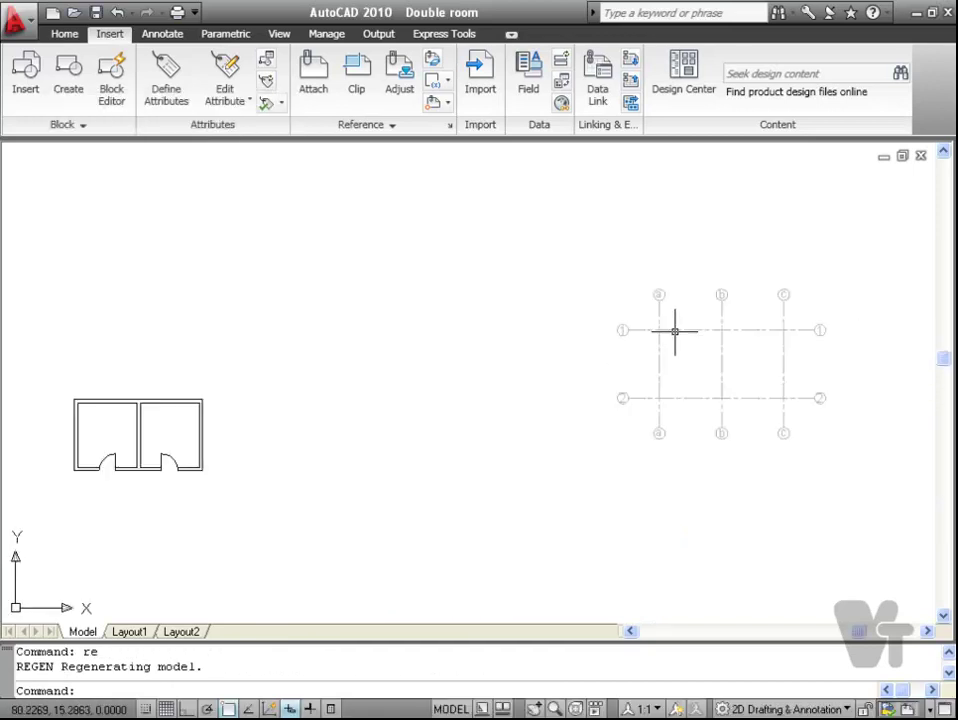
left_click(678, 378)
left_click(745, 323)
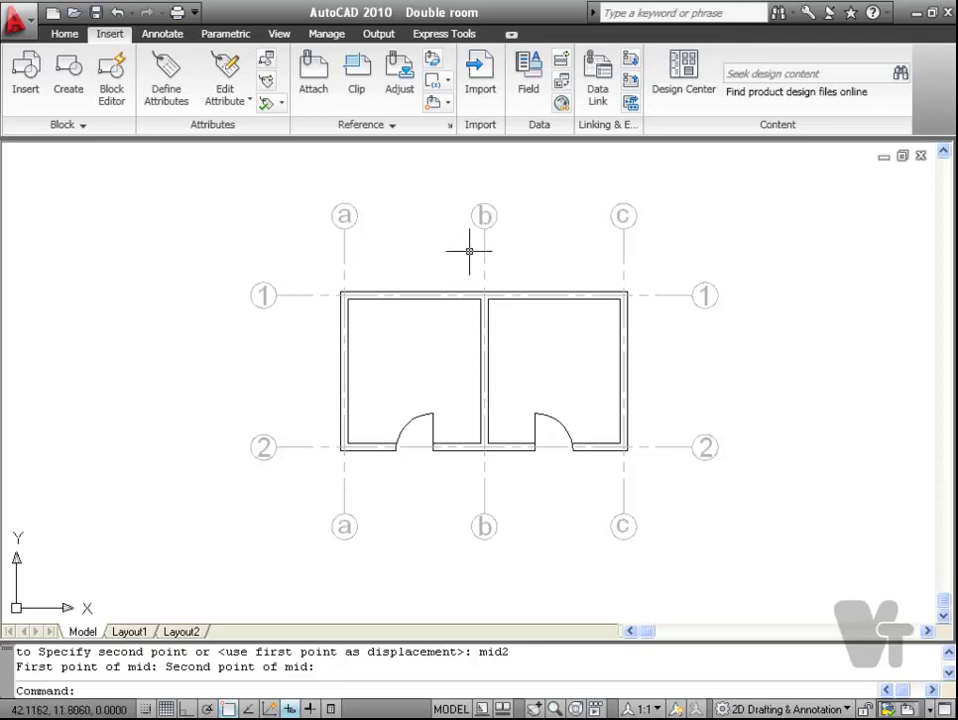
Step: Open Options to the Display settings and select the Xref display fade value 70
type("op")
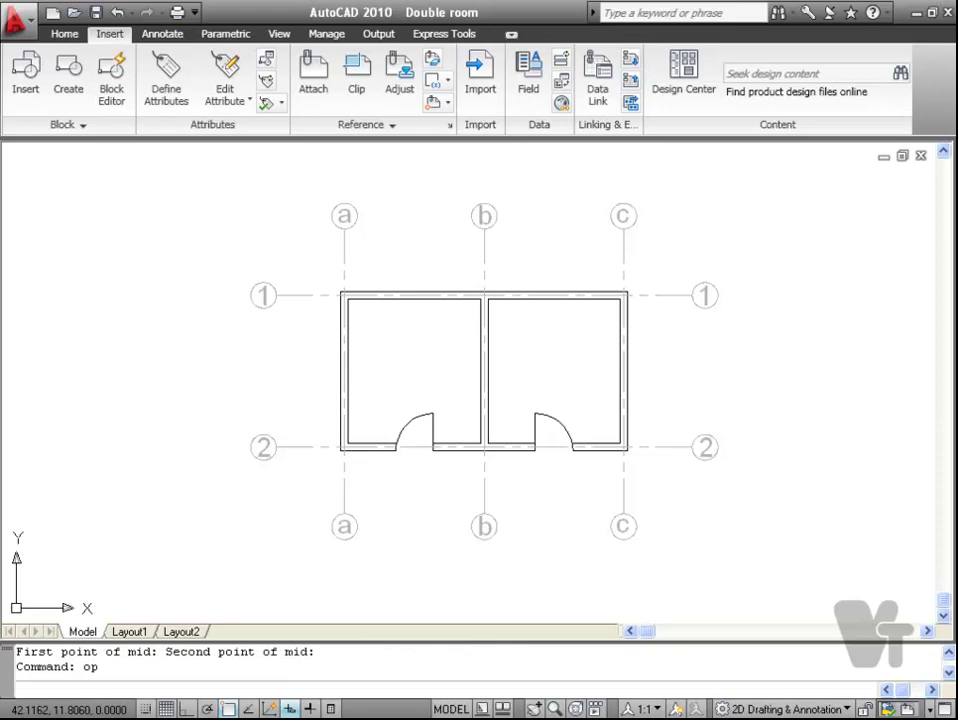
key("Return")
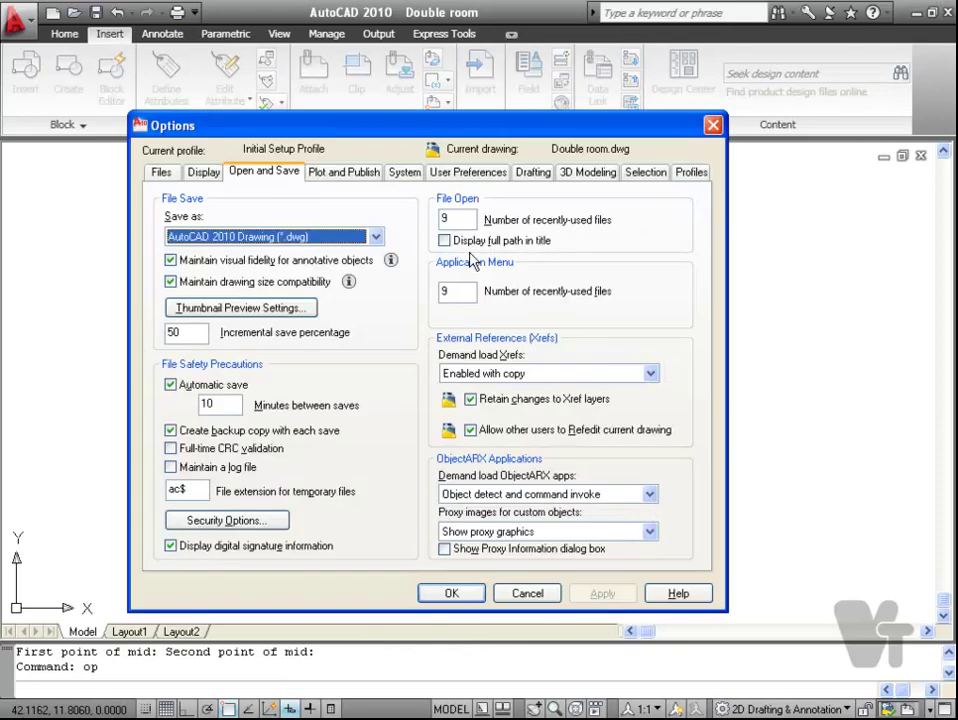
left_click(216, 176)
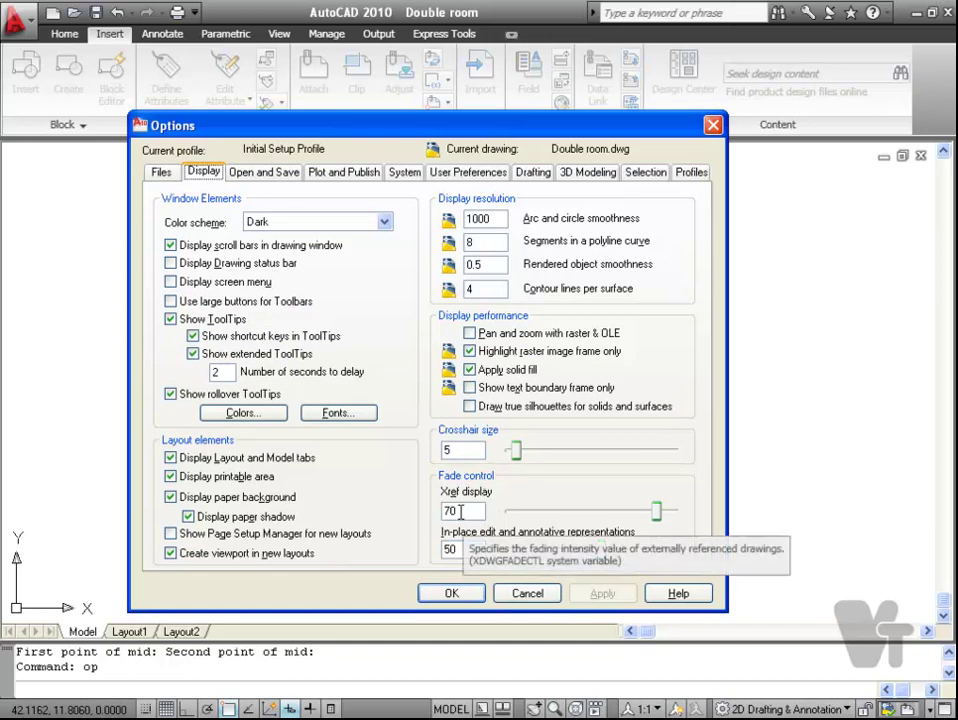
left_click_drag(460, 511, 438, 510)
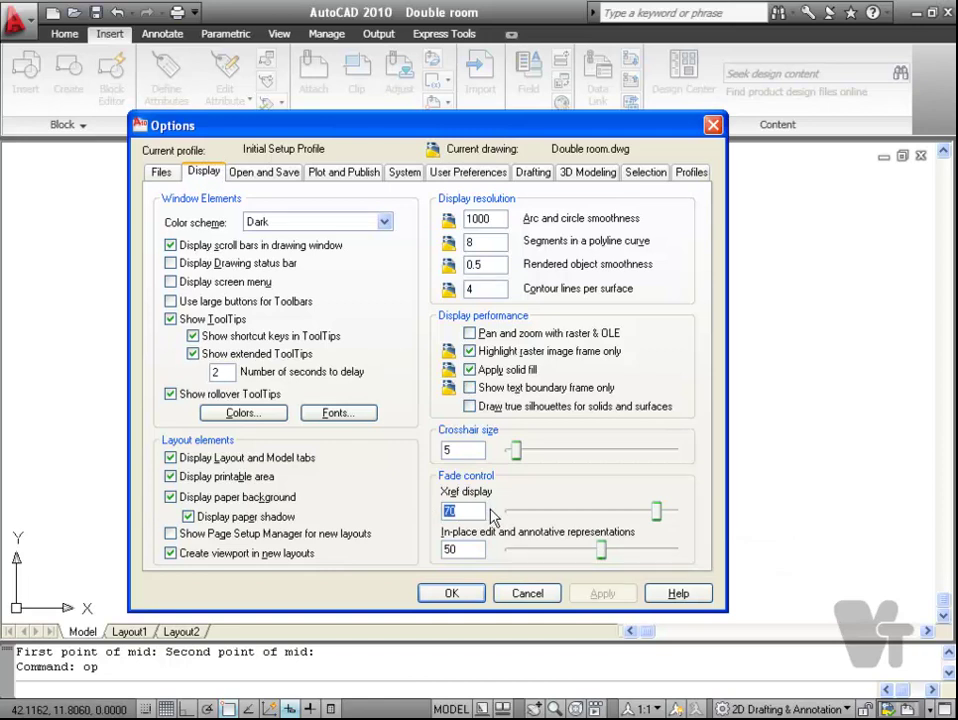
Step: Close Options, save the drawing with Ctrl+S, and reopen Options
key("Return")
key("ctrl+s")
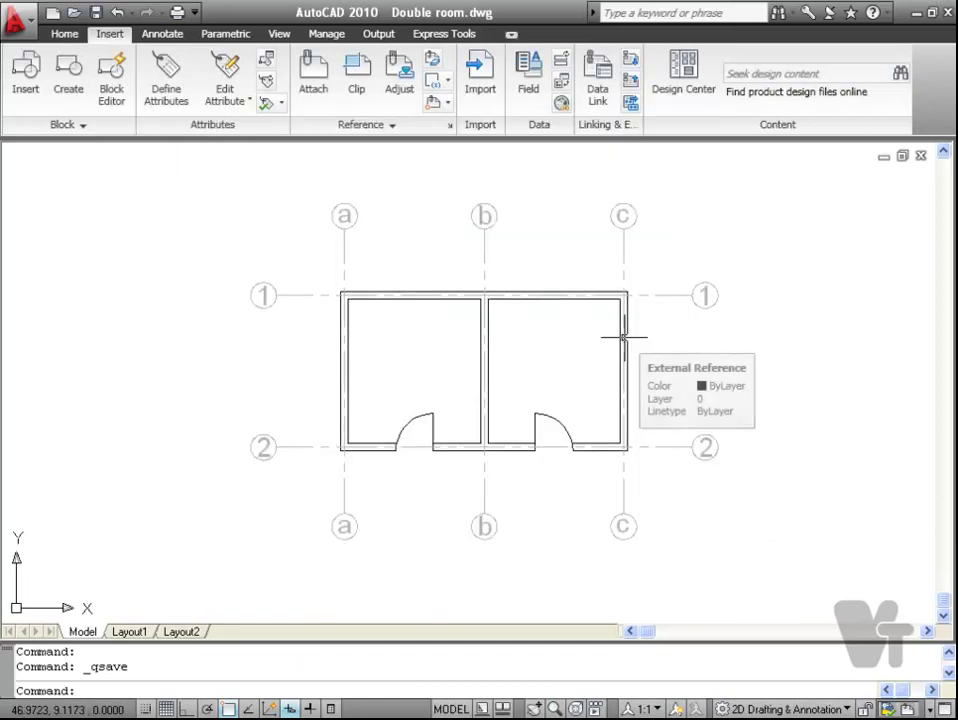
type("op")
key("Return")
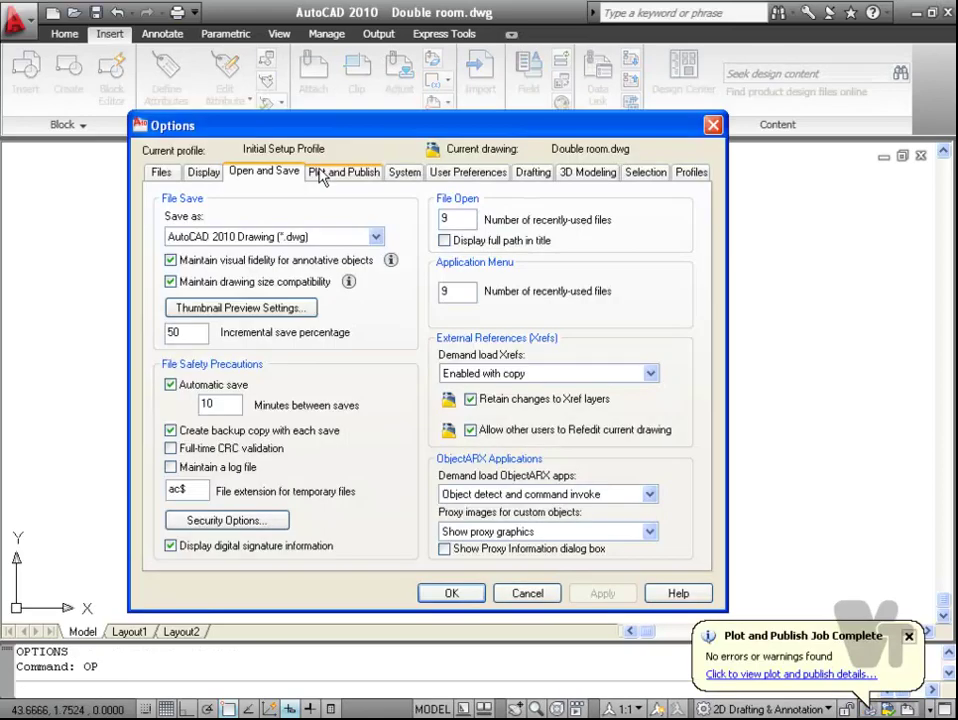
Step: Confirm Automatic Publish outputs PDF in the Plot and Publish settings, then close Options
left_click(322, 175)
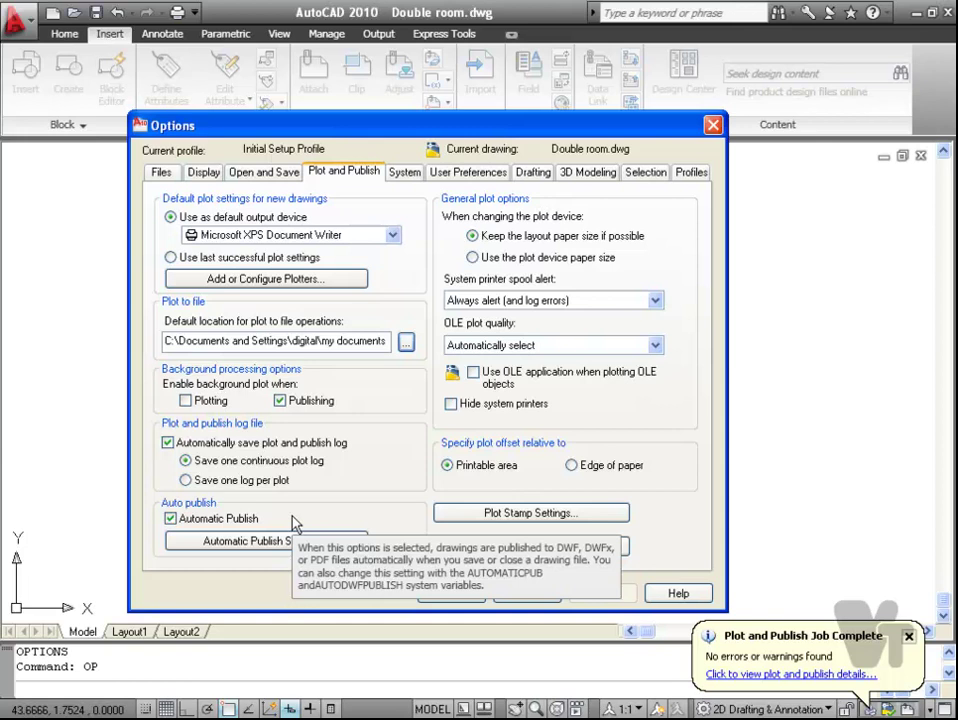
left_click(271, 541)
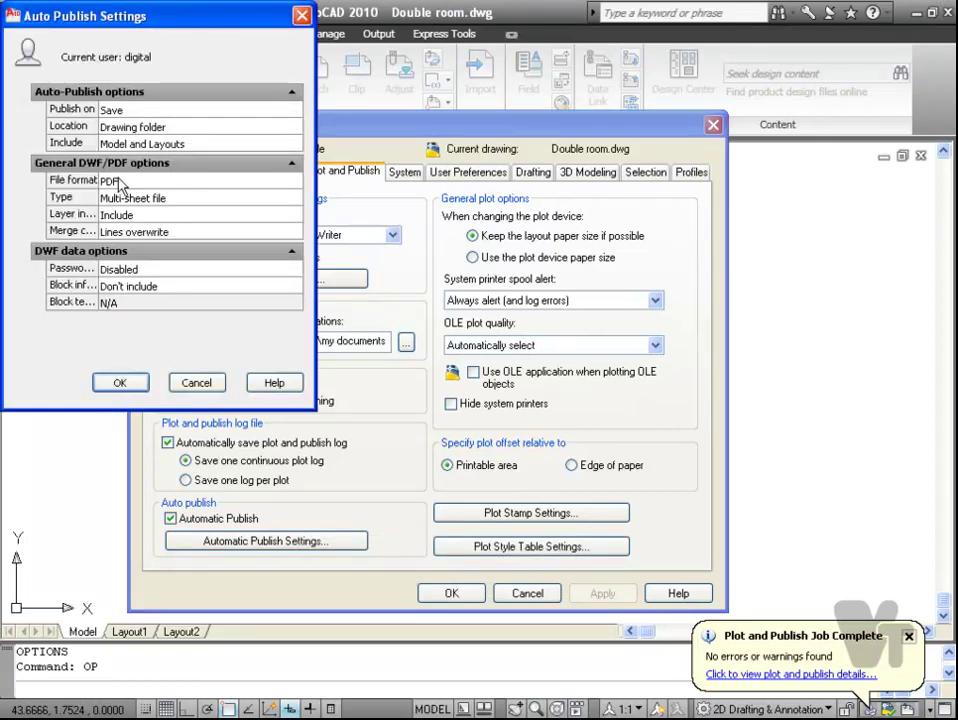
left_click(295, 185)
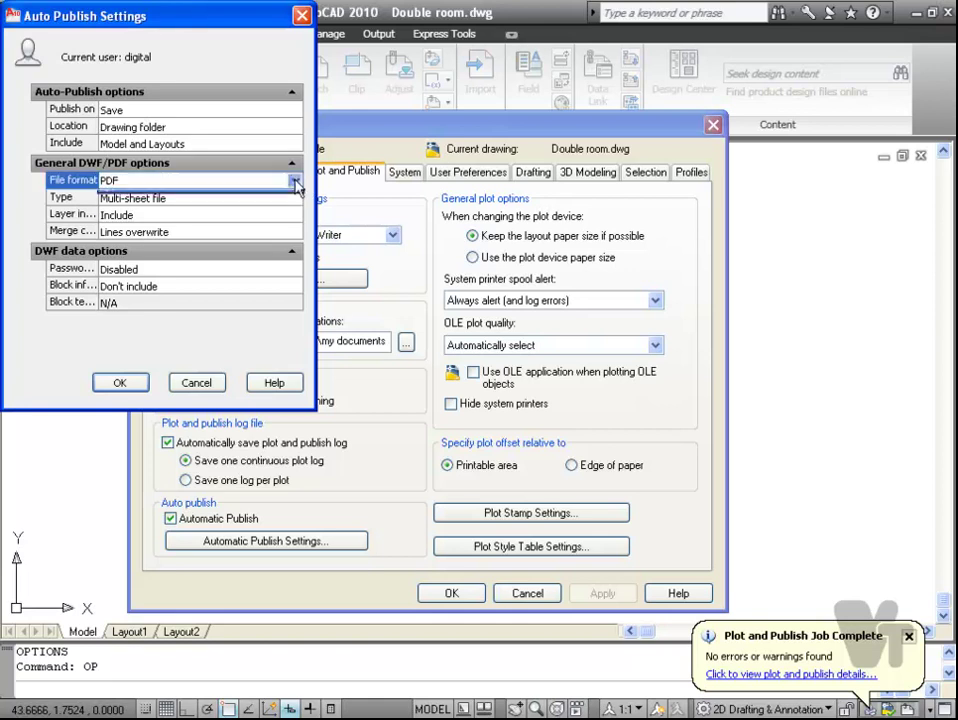
left_click(295, 181)
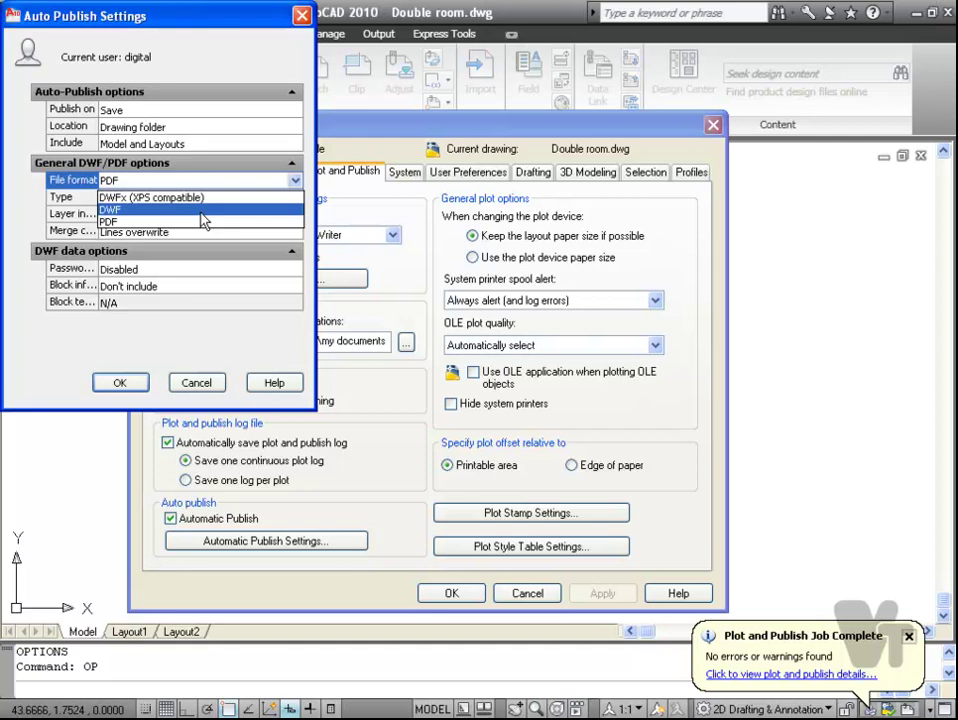
key("Escape")
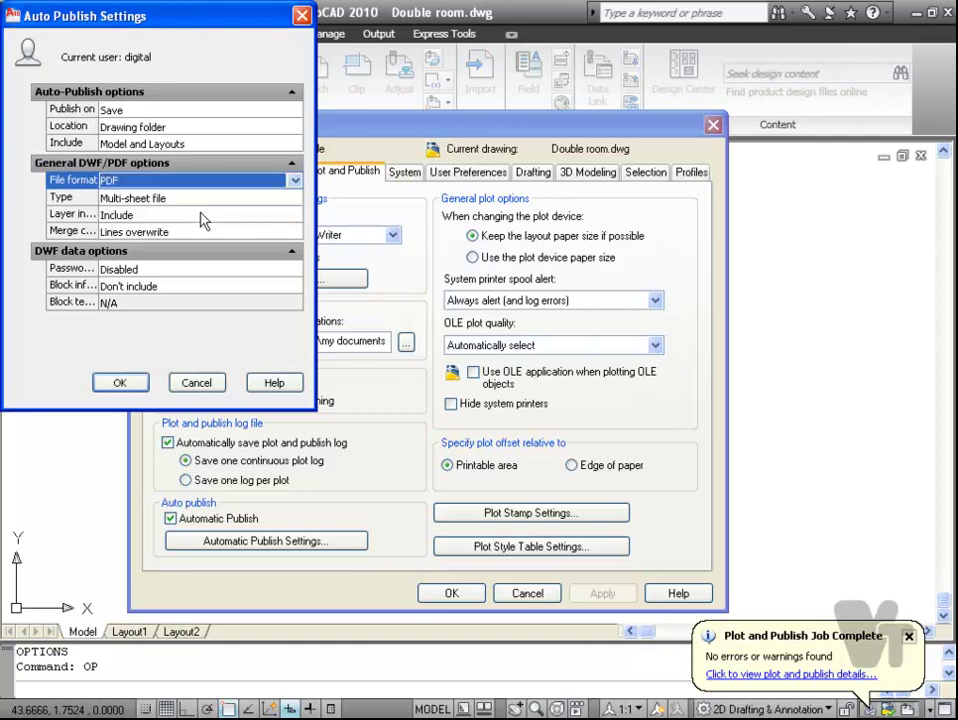
left_click(122, 386)
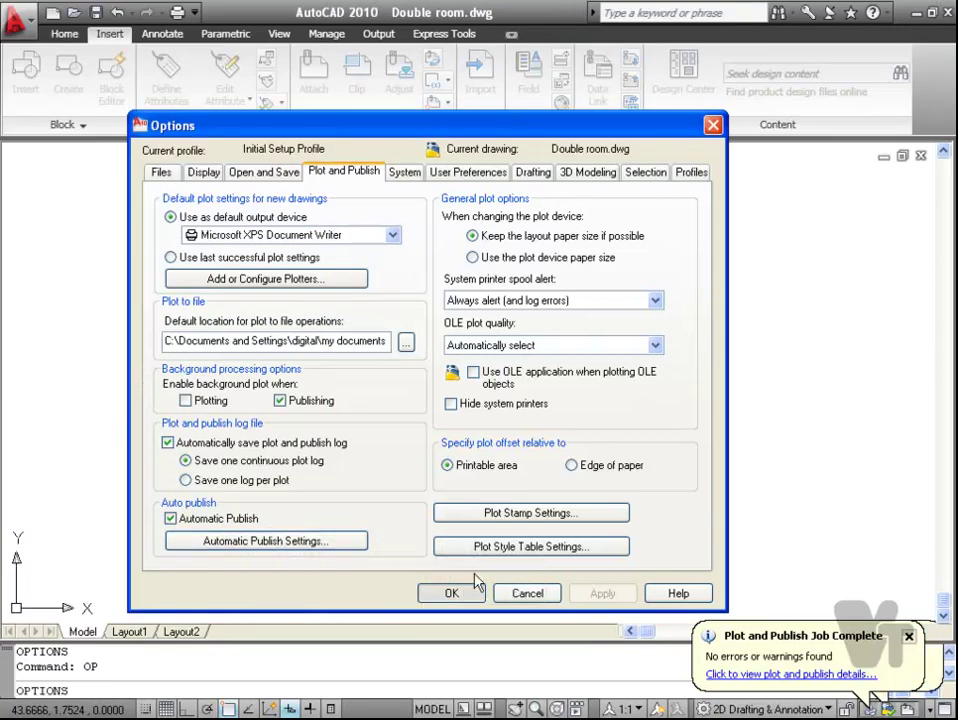
left_click(515, 592)
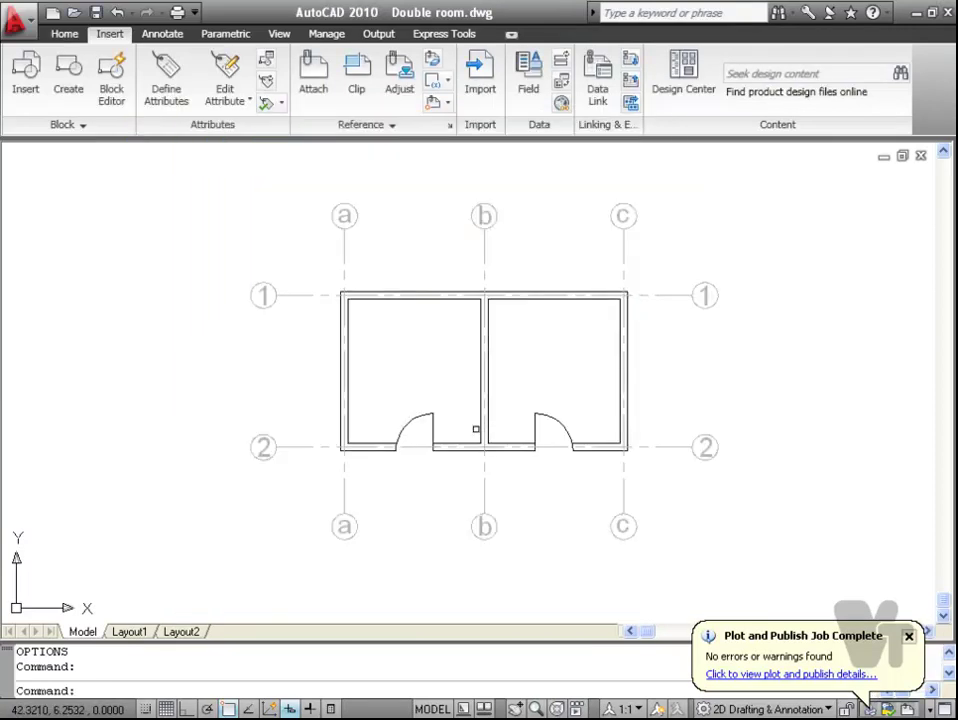
Step: Save to auto-publish, then open the resulting Double room PDF from the desktop
key("ctrl+s")
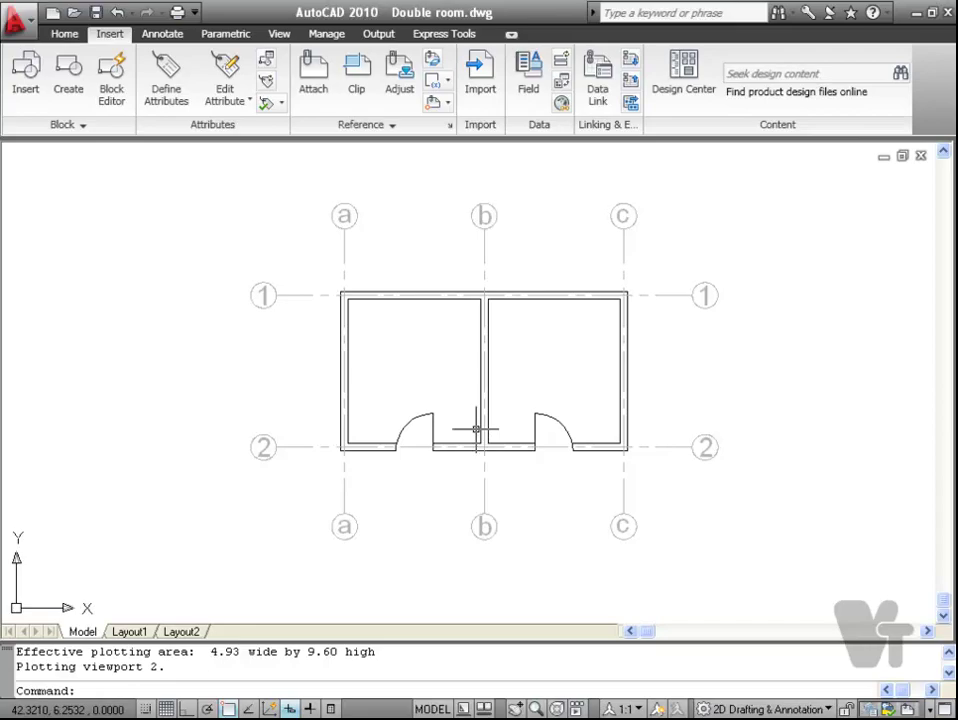
key("super+d")
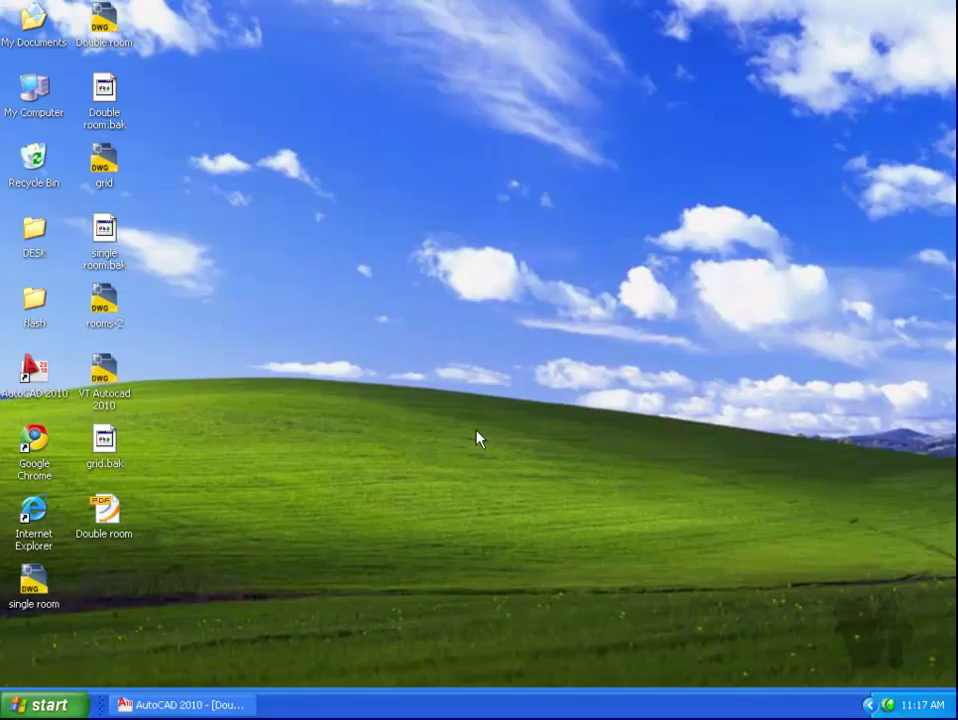
left_click(116, 530)
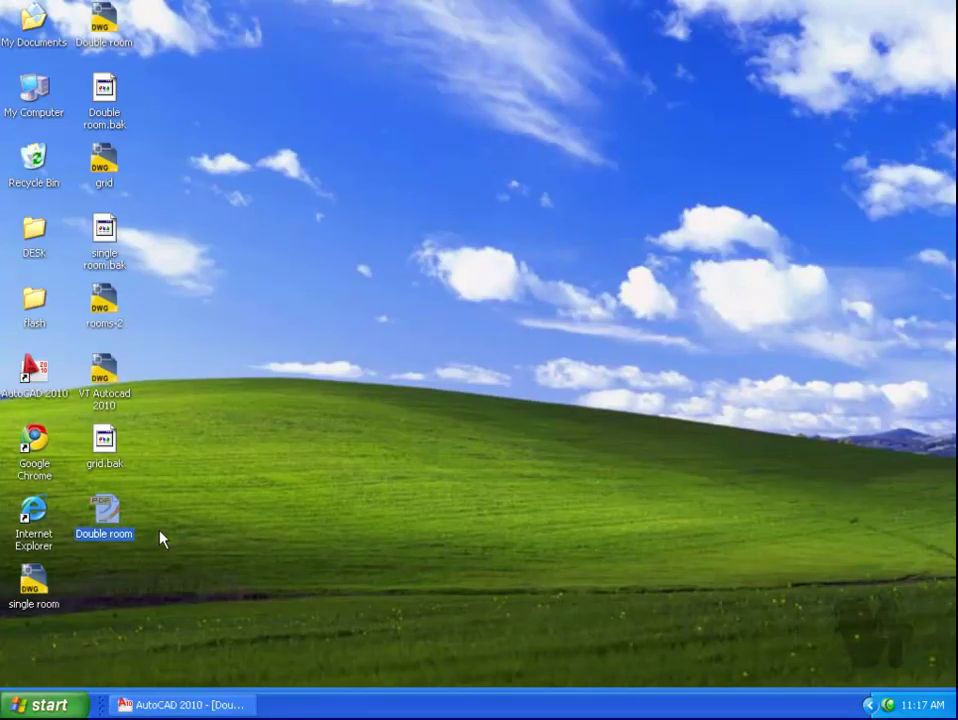
key("Return")
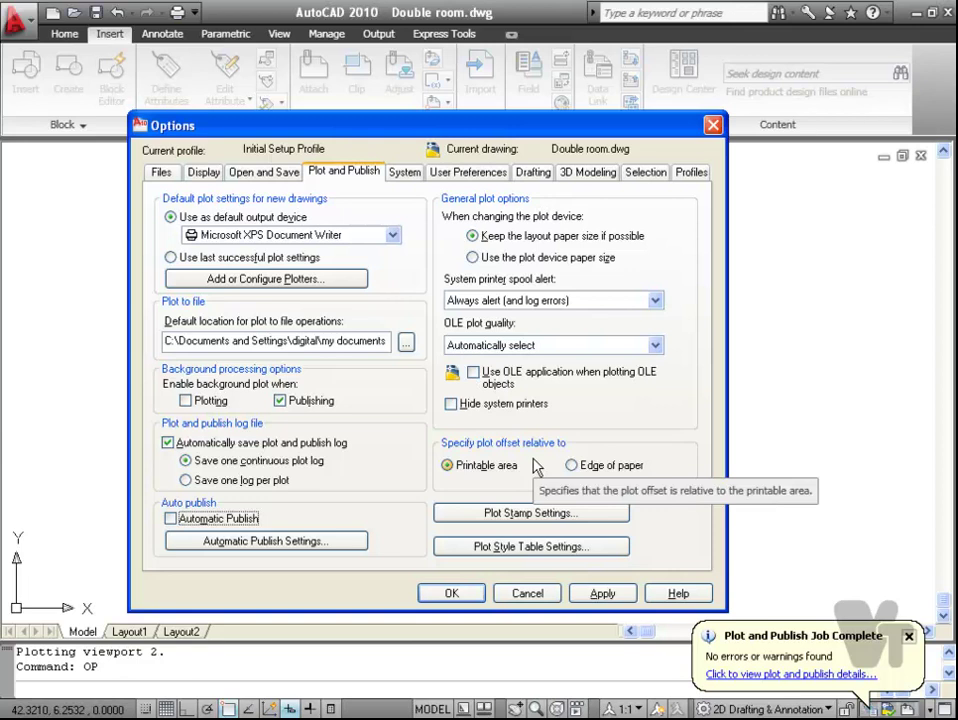
Step: Look over the System settings in Options, then close the dialog
left_click(405, 172)
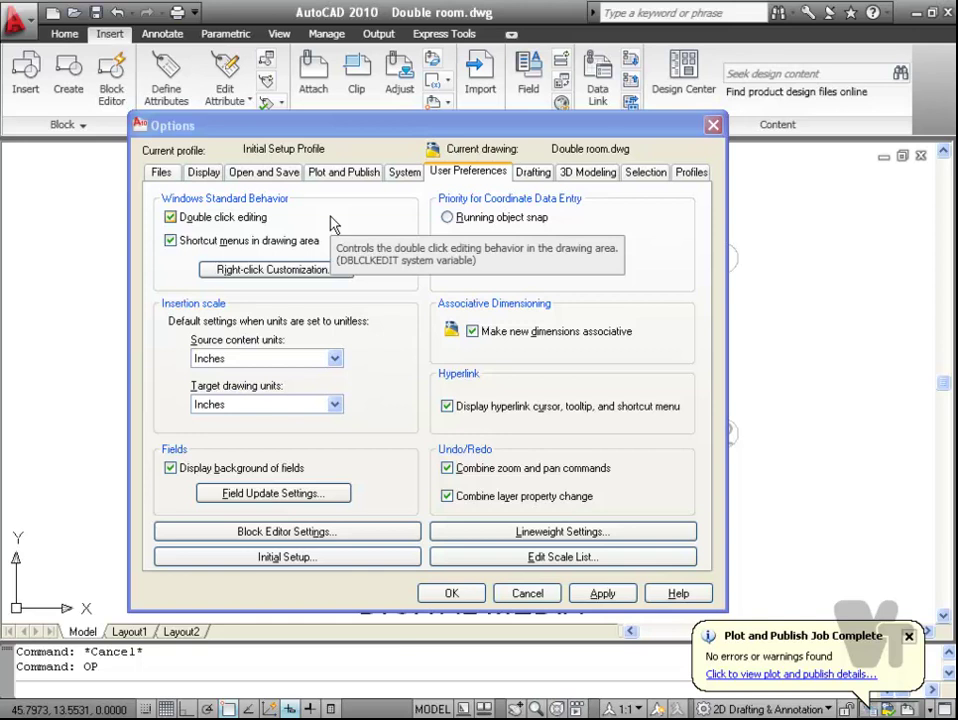
key("Return")
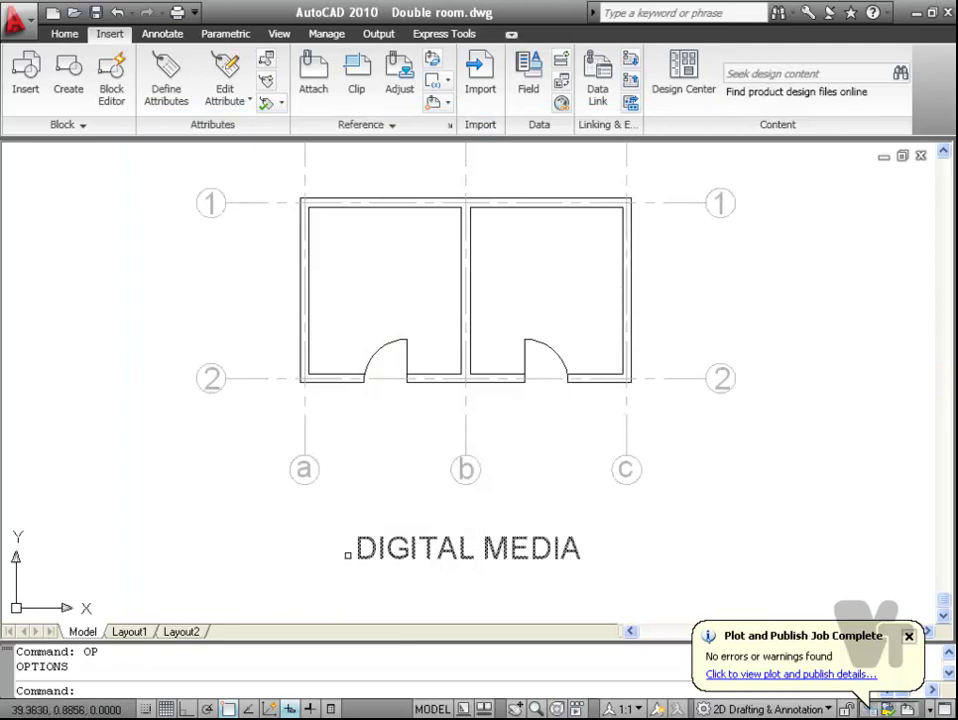
Step: Change the DIGITAL MEDIA label text to COMP LOGO
double_click(465, 551)
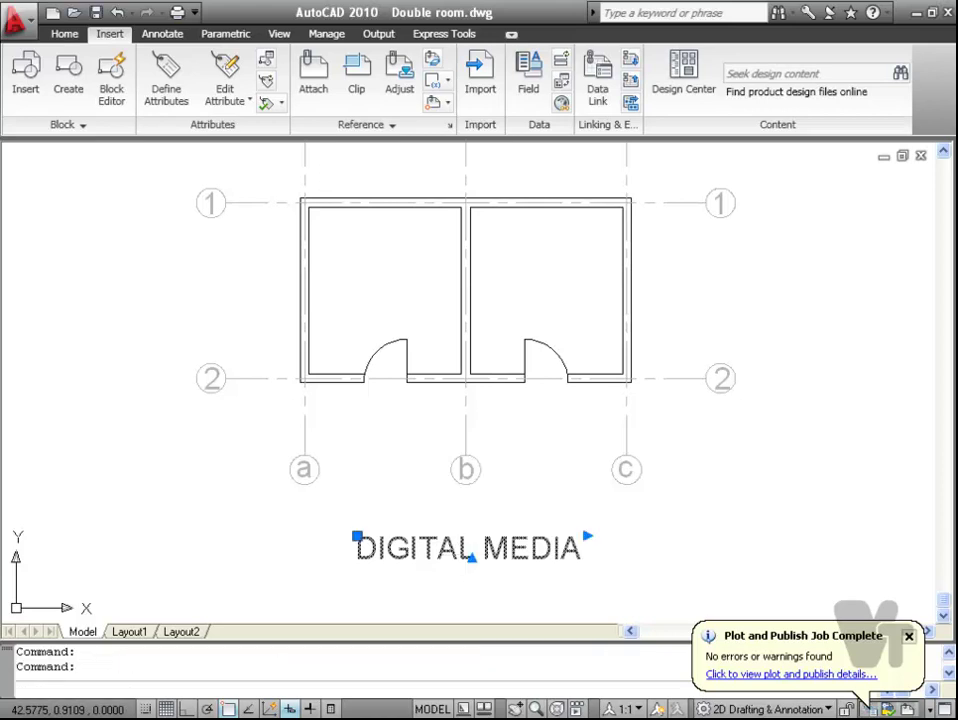
left_click_drag(582, 552, 337, 562)
type("COMP LOGO")
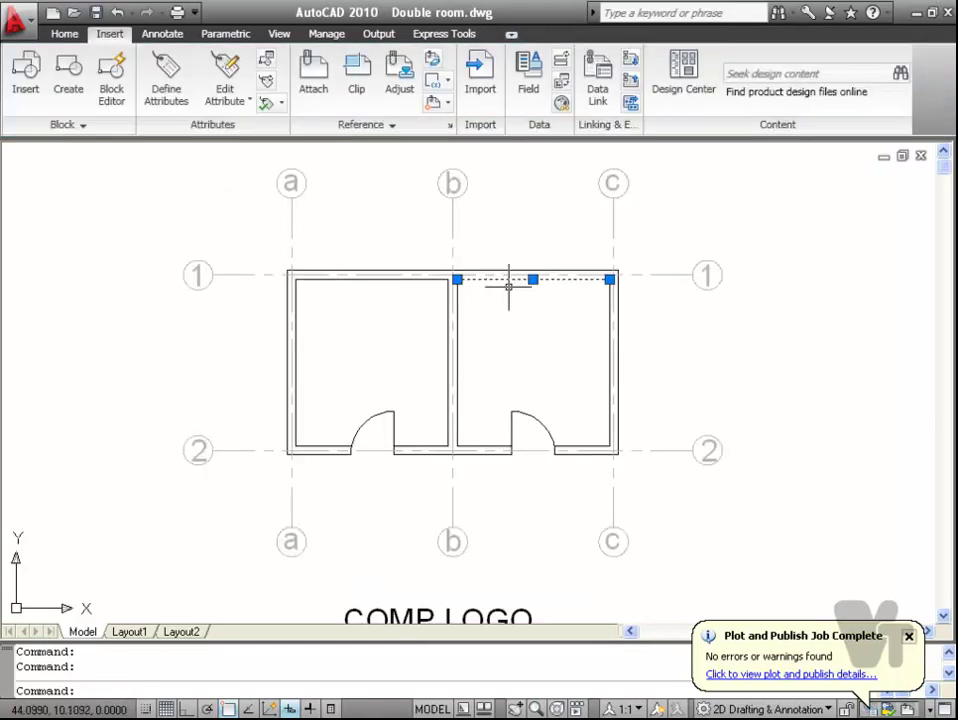
Step: Set the right room's top wall line colour to Red in Properties
double_click(496, 279)
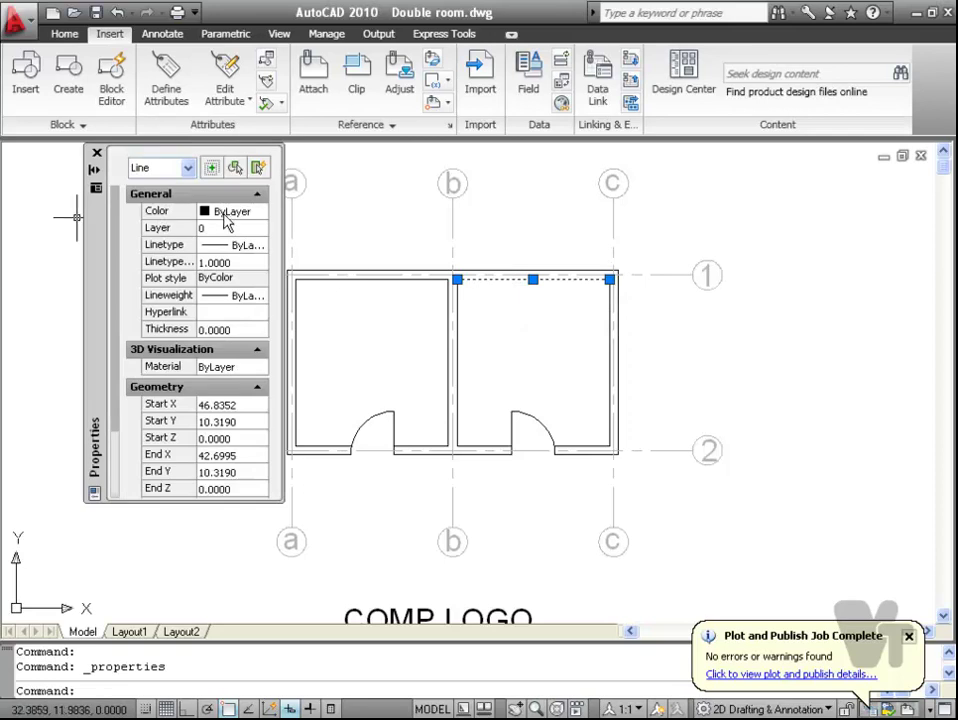
left_click(224, 214)
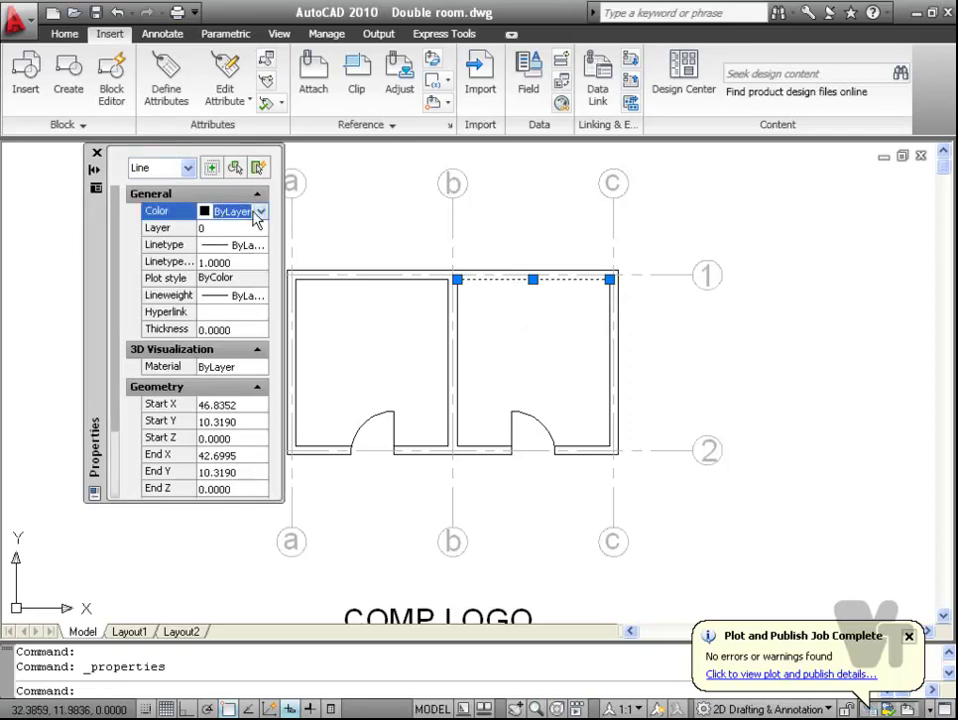
left_click(259, 213)
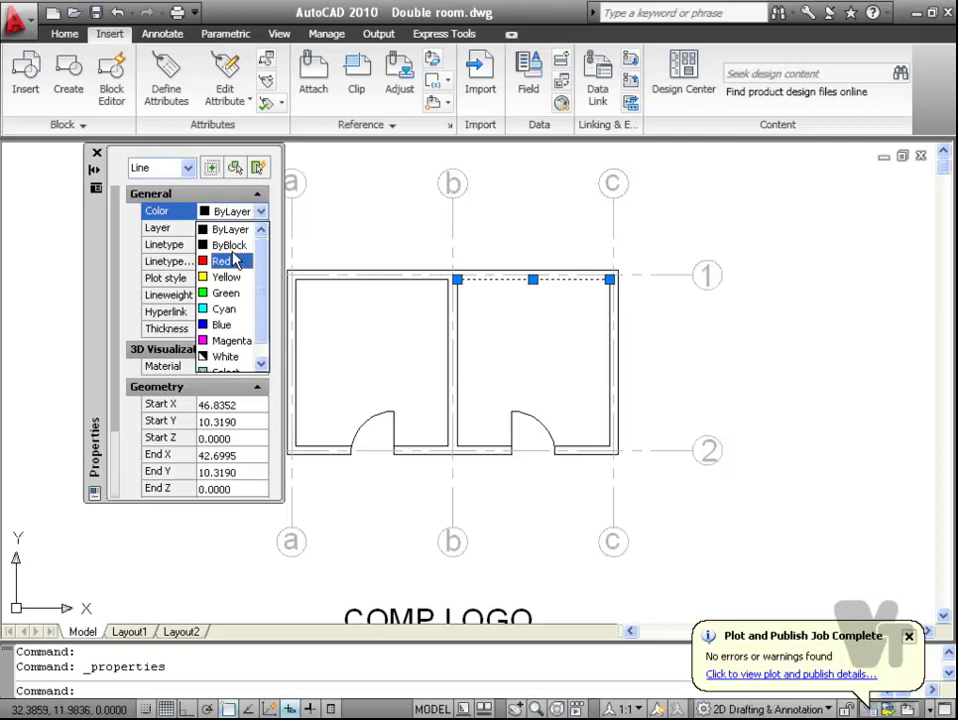
left_click(226, 255)
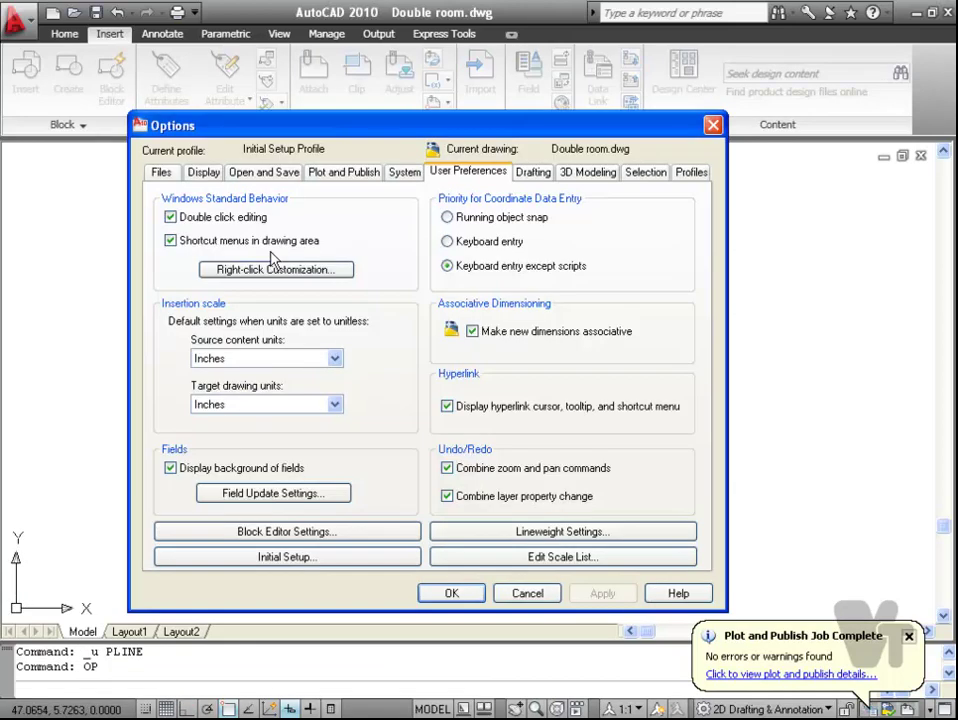
Step: Close the Options dialog from User Preferences without making changes
key("alt")
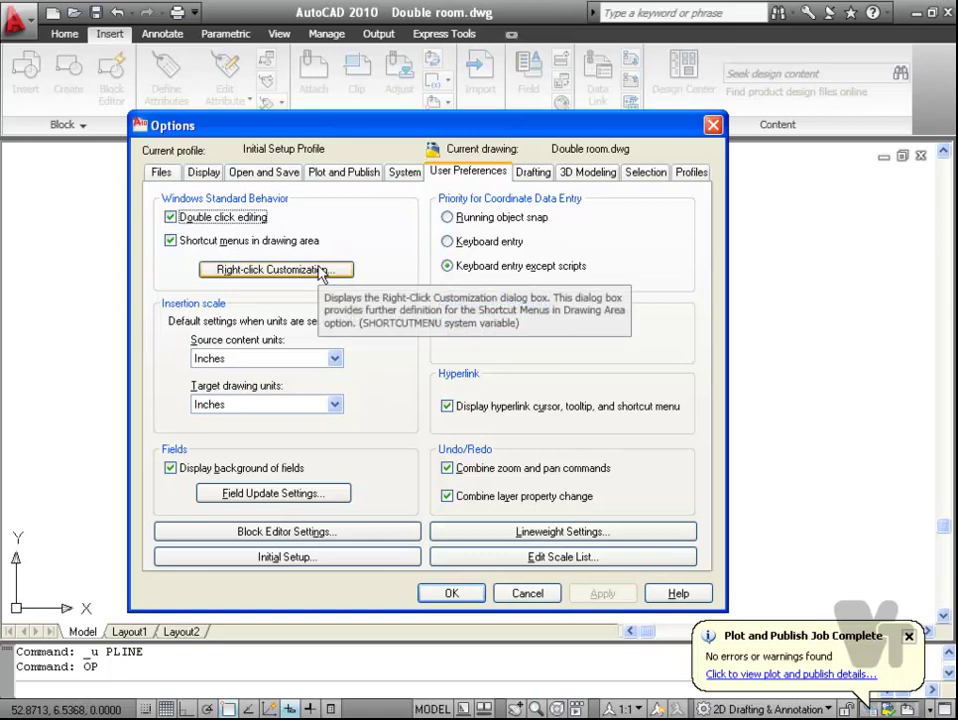
key("Escape")
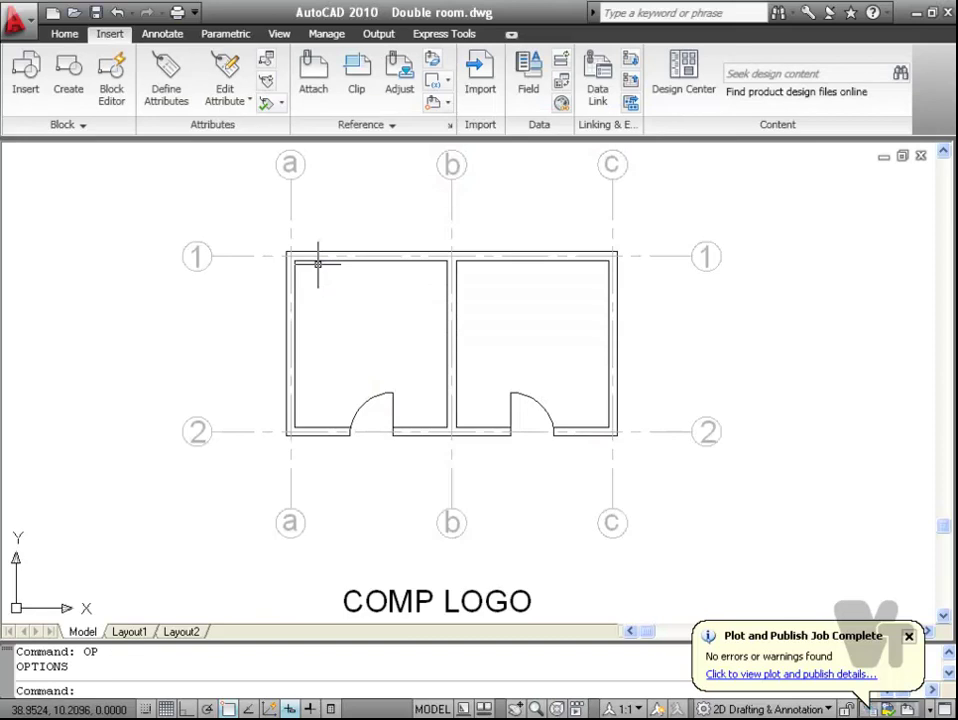
Step: Draw a polyline left of the plan with ortho on, undoing one segment
type("PL")
key("Return")
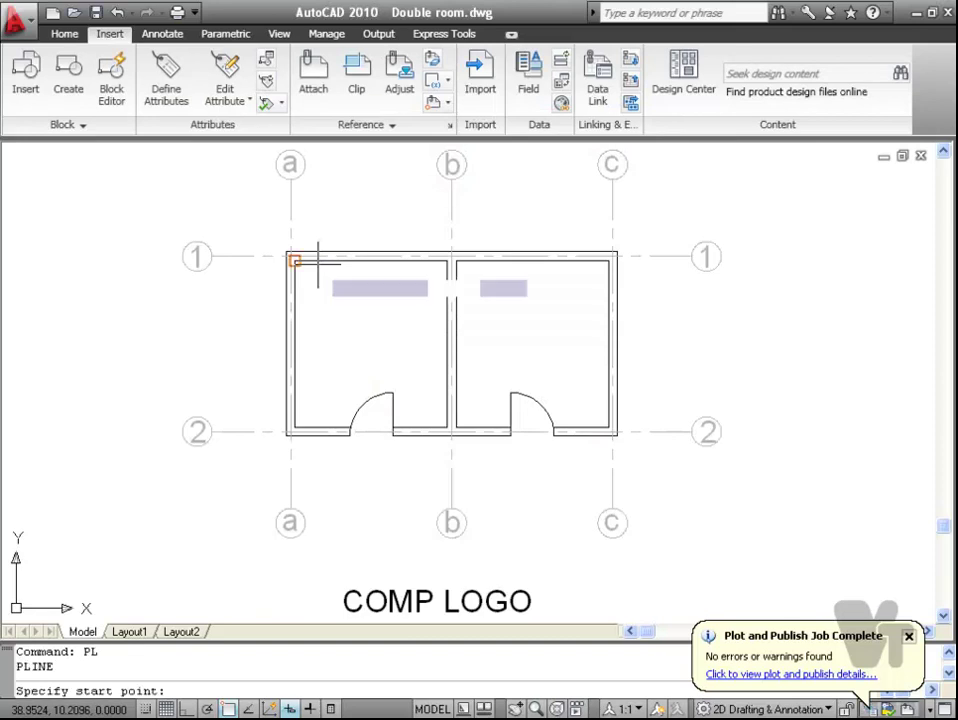
left_click(80, 285)
key("F8")
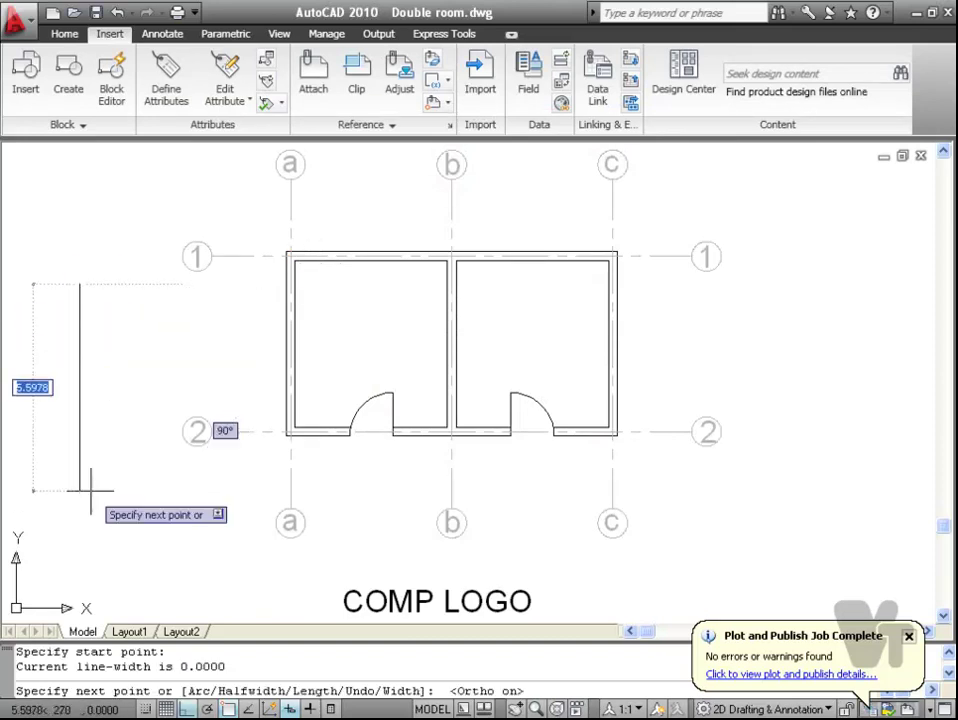
left_click(91, 493)
right_click(127, 512)
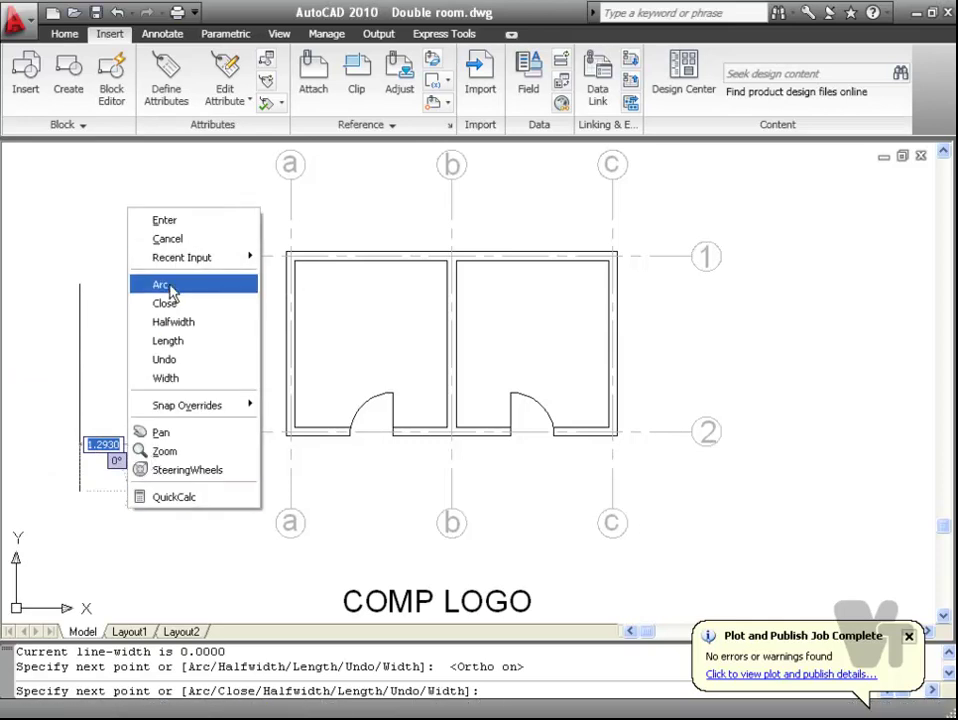
left_click(166, 359)
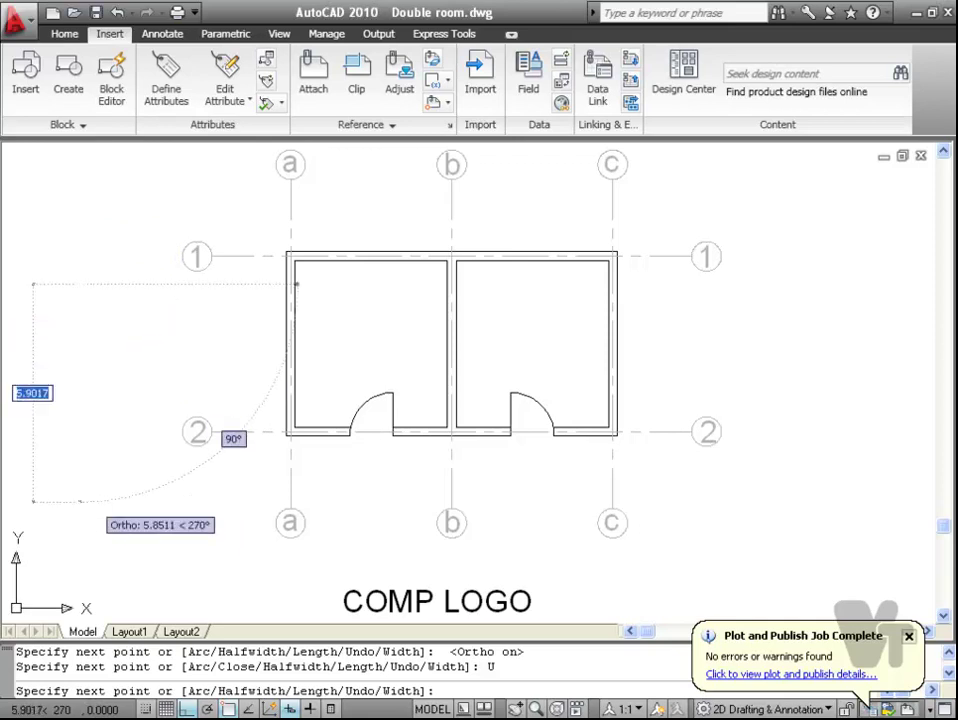
left_click(80, 500)
right_click(207, 511)
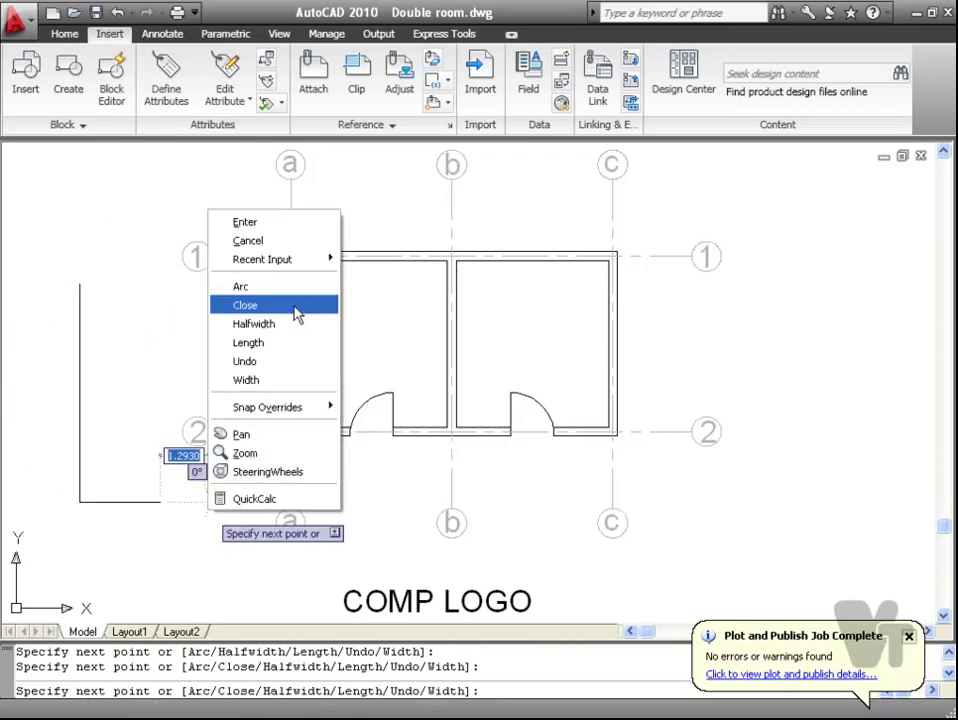
Step: Cancel the unfinished polyline and reopen Options with OP
key("Escape")
type("OP")
key("Return")
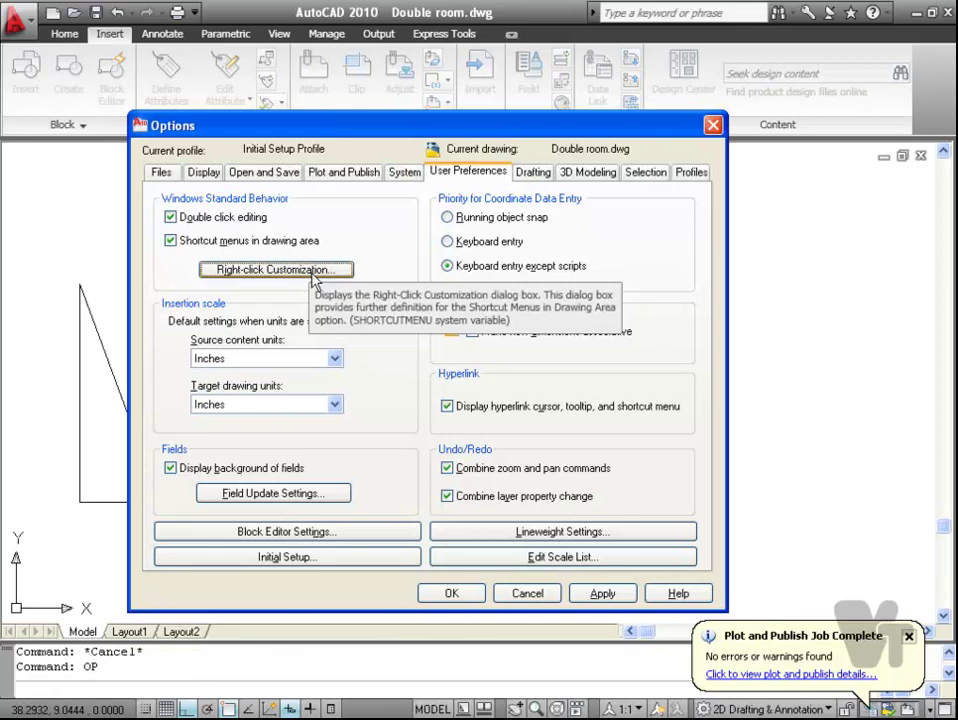
left_click(311, 272)
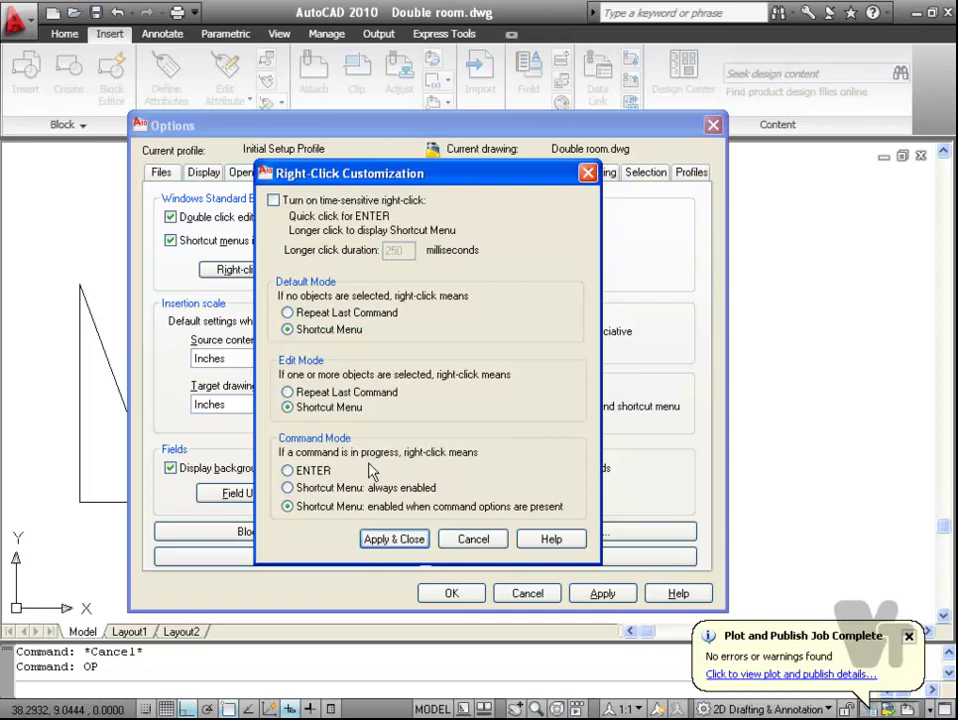
key("Escape")
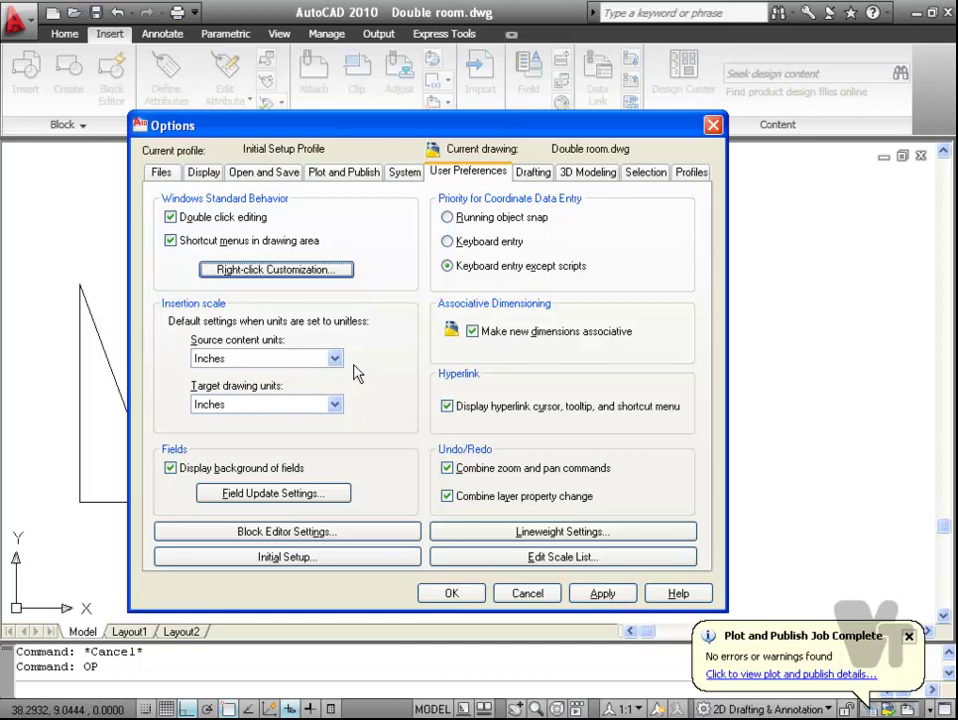
left_click(336, 360)
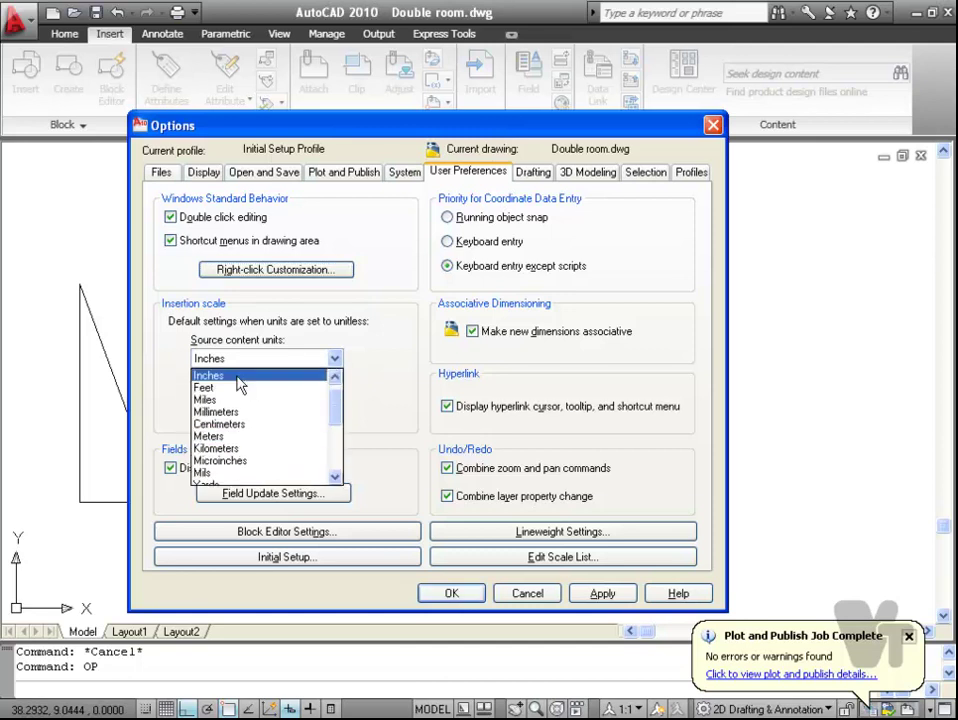
left_click(242, 380)
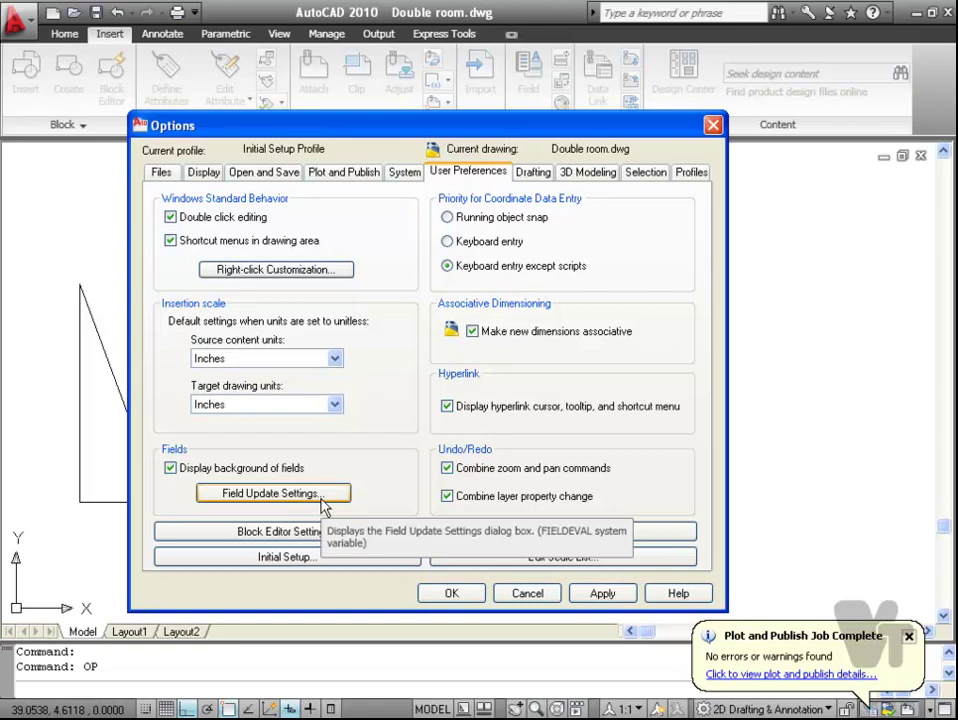
left_click(323, 495)
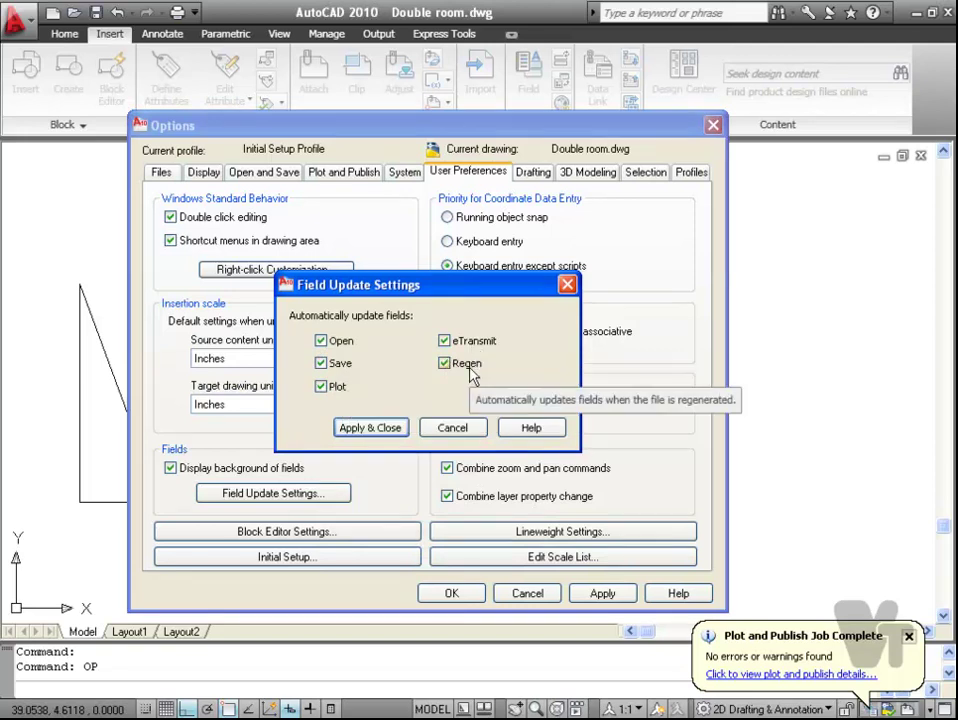
left_click(567, 285)
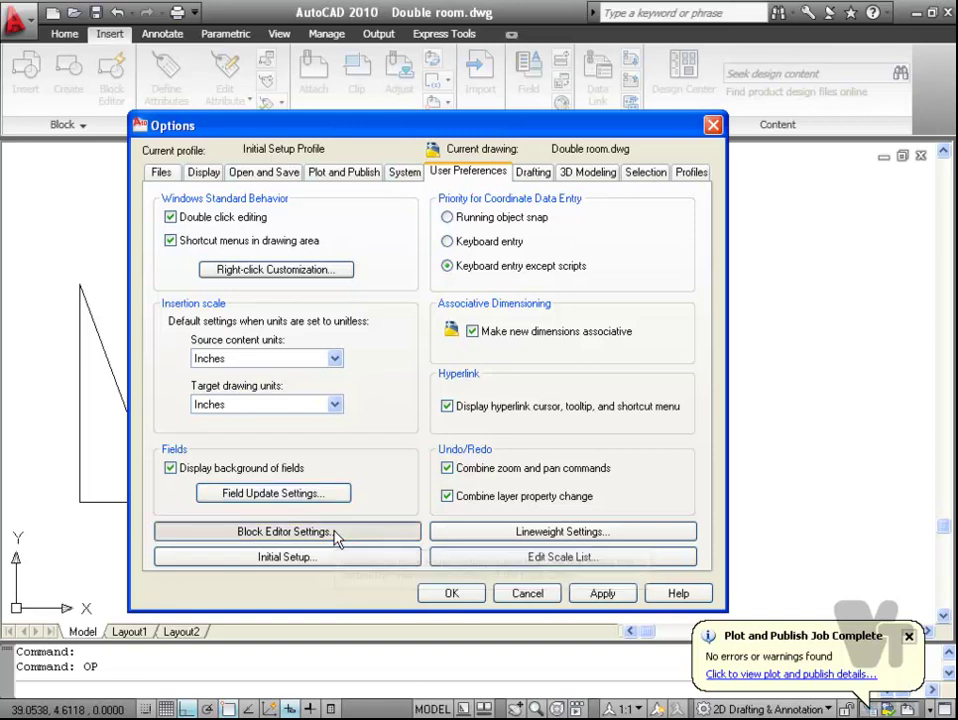
left_click(336, 535)
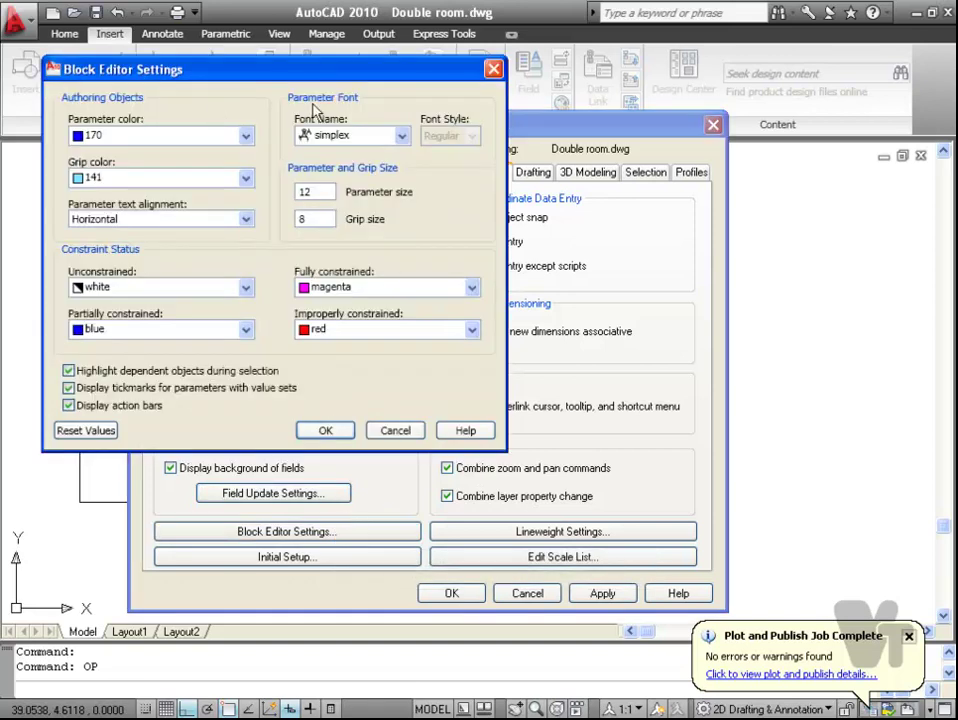
left_click(378, 431)
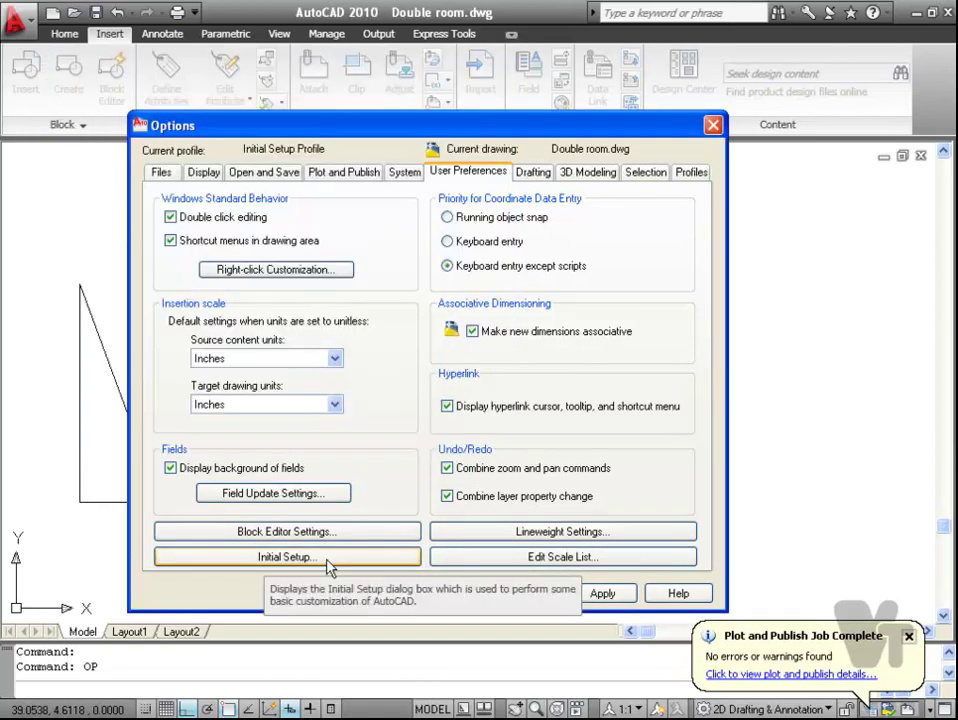
left_click(328, 566)
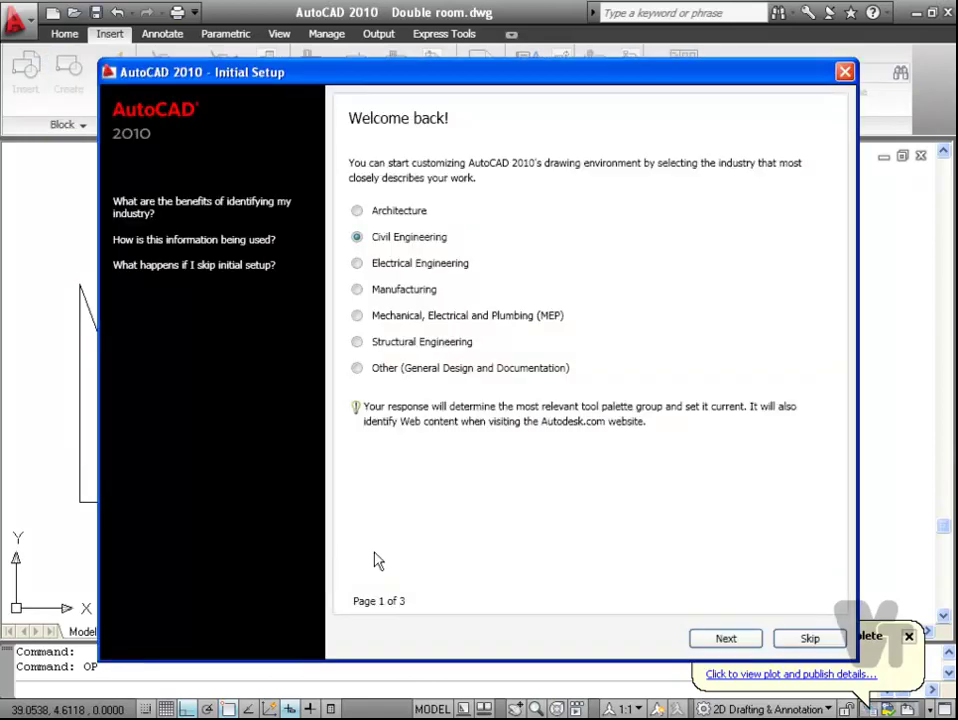
left_click(400, 264)
left_click(404, 317)
left_click(391, 245)
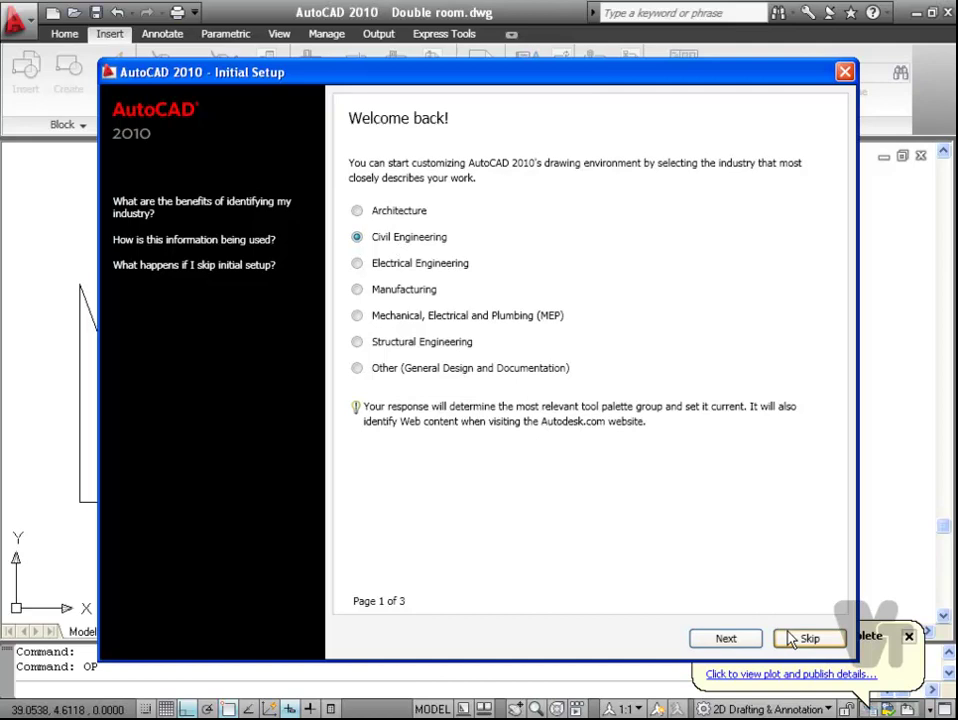
left_click(845, 72)
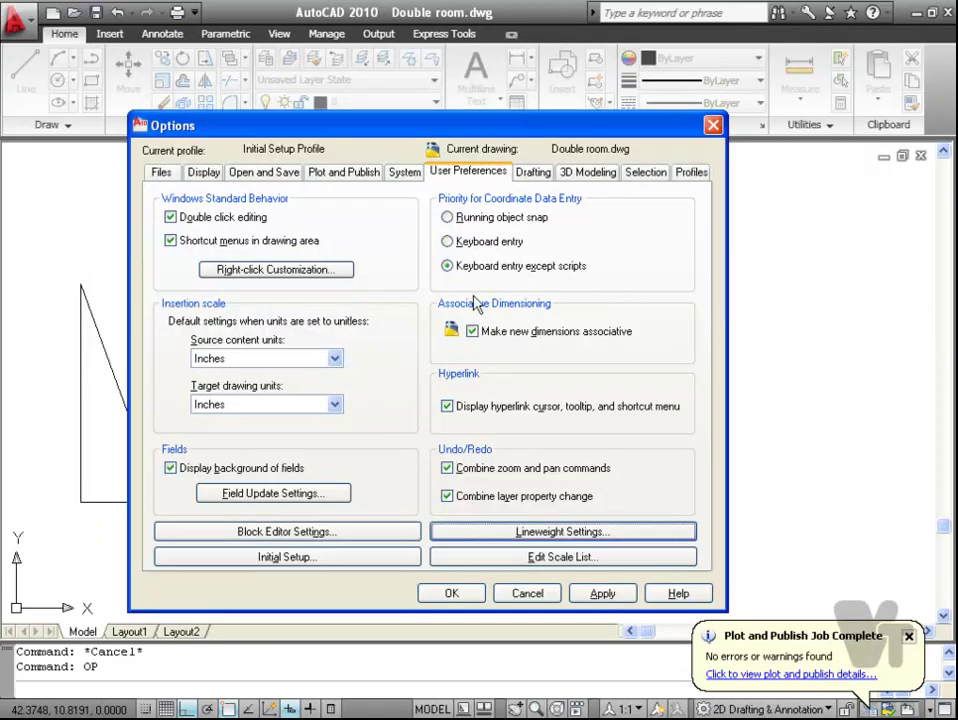
left_click(590, 532)
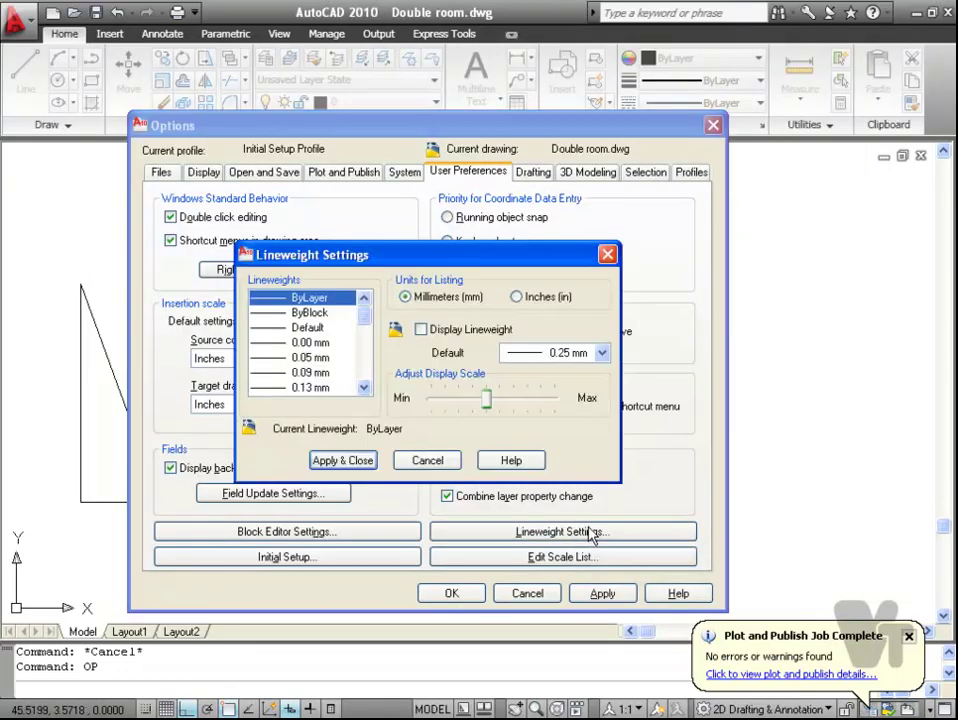
mouse_move(313, 330)
scroll(368, 330, "down", 1)
scroll(366, 325, "down", 5)
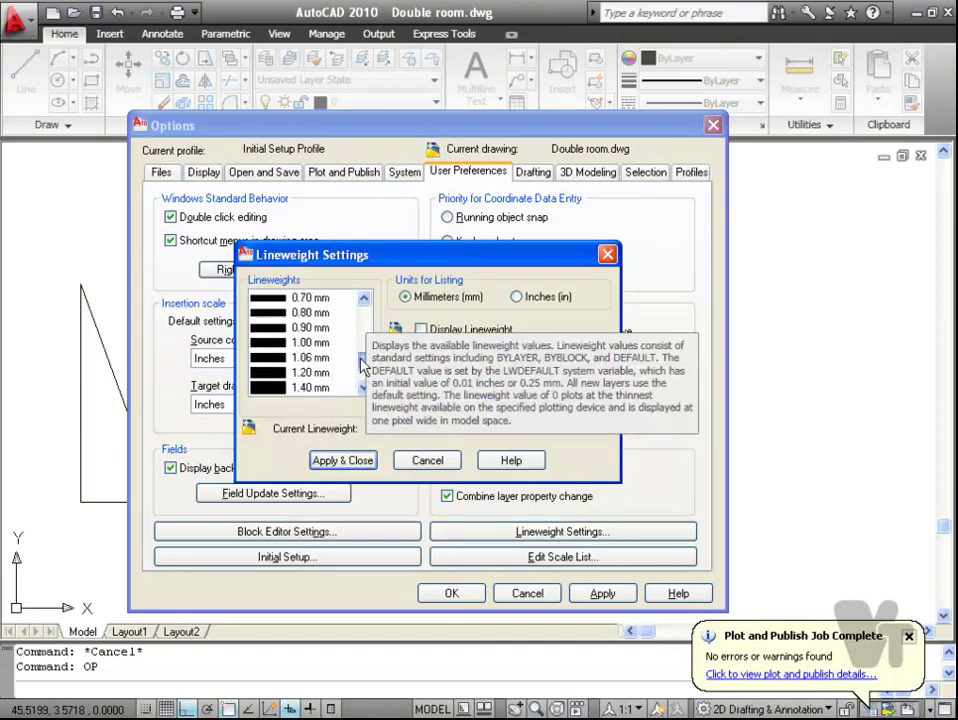
scroll(365, 315, "up", 6)
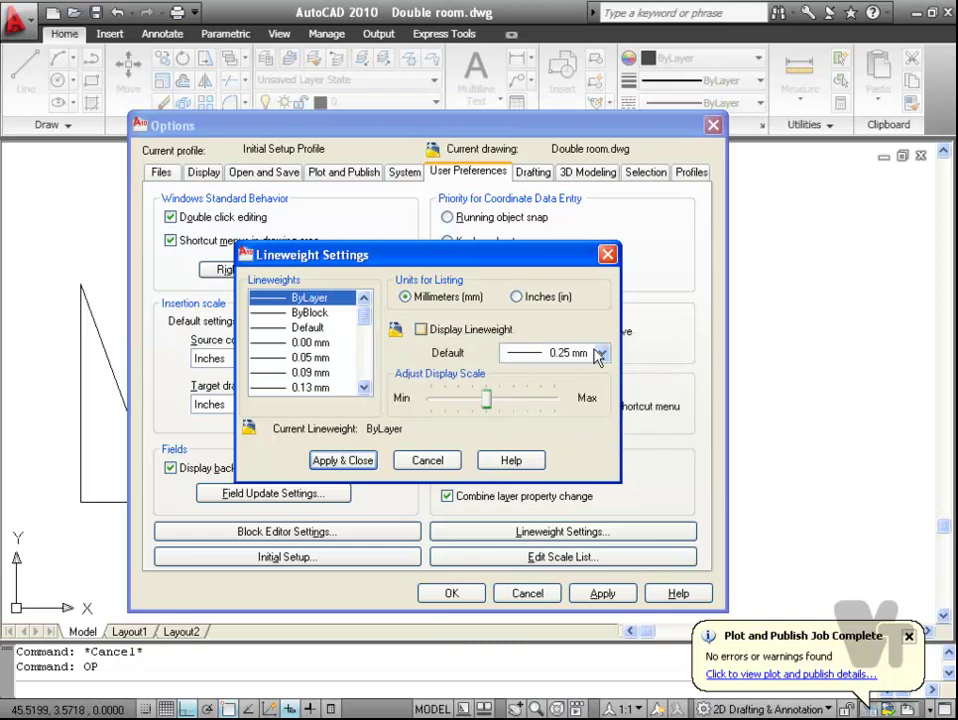
left_click(601, 353)
left_click(601, 354)
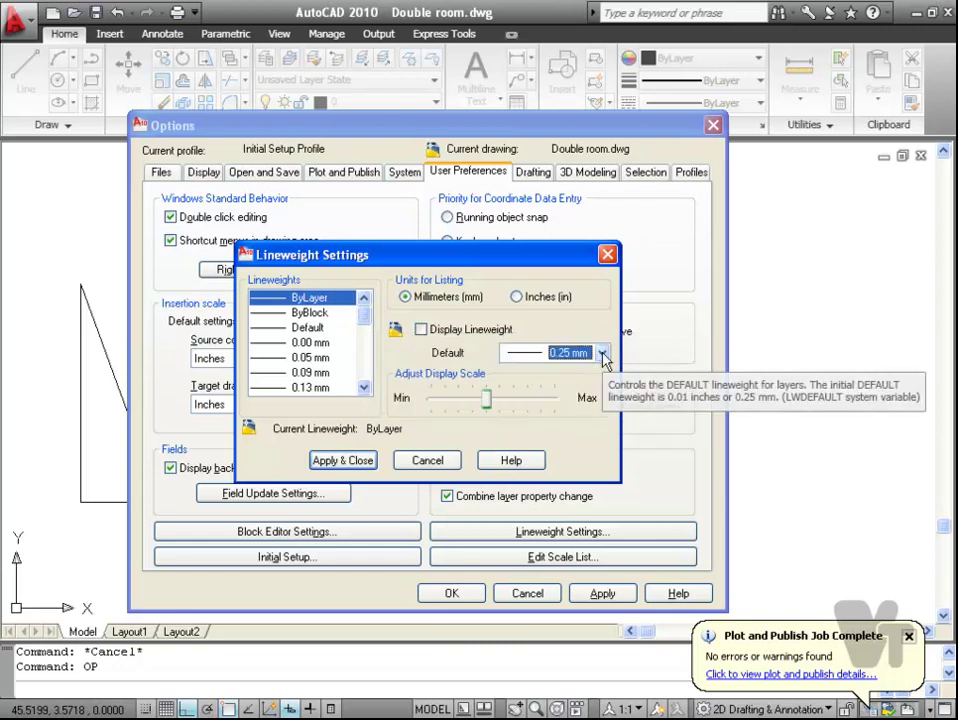
key("Return")
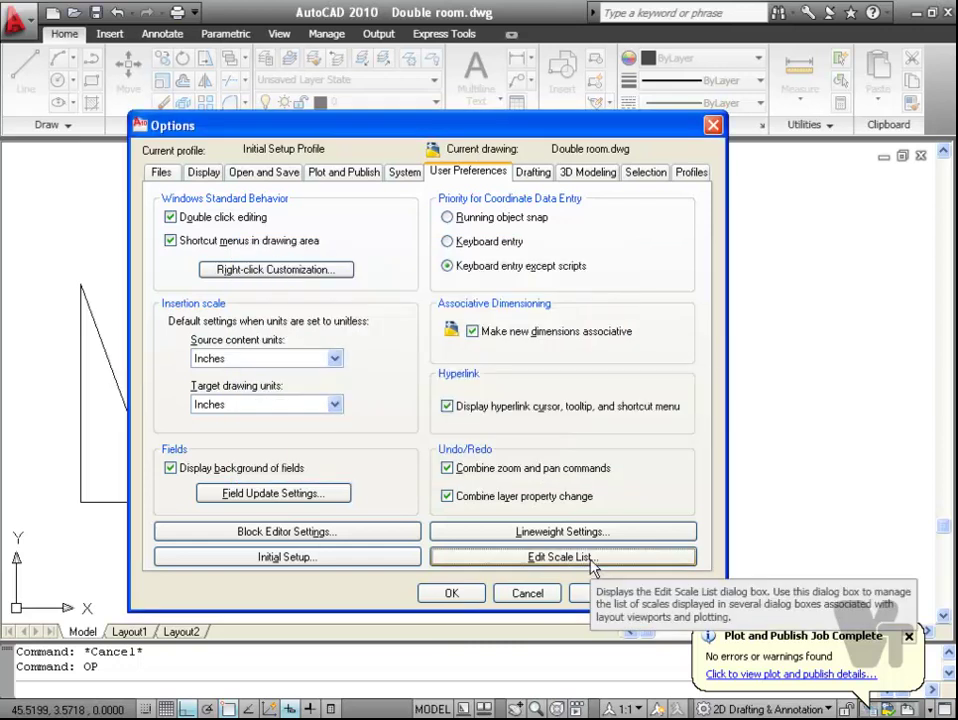
left_click(590, 563)
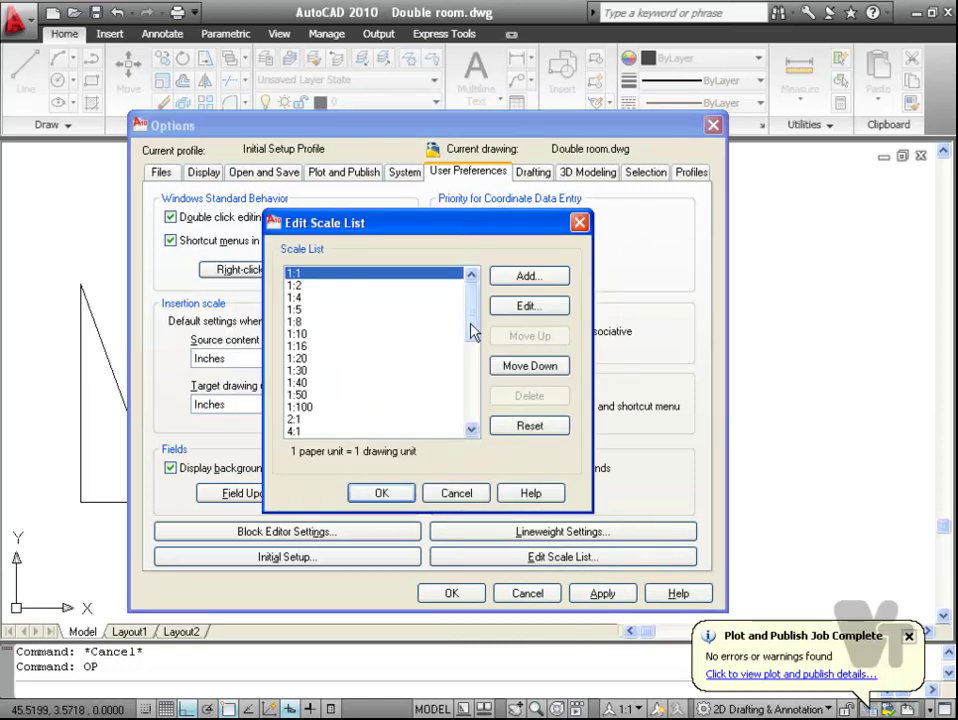
left_click_drag(473, 332, 474, 306)
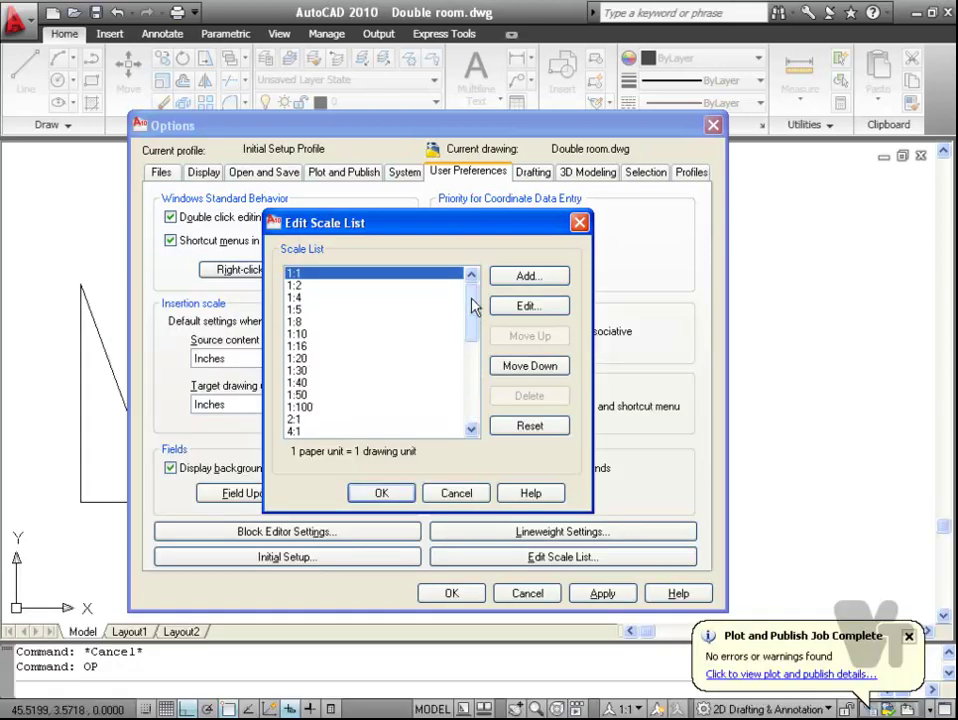
left_click(580, 230)
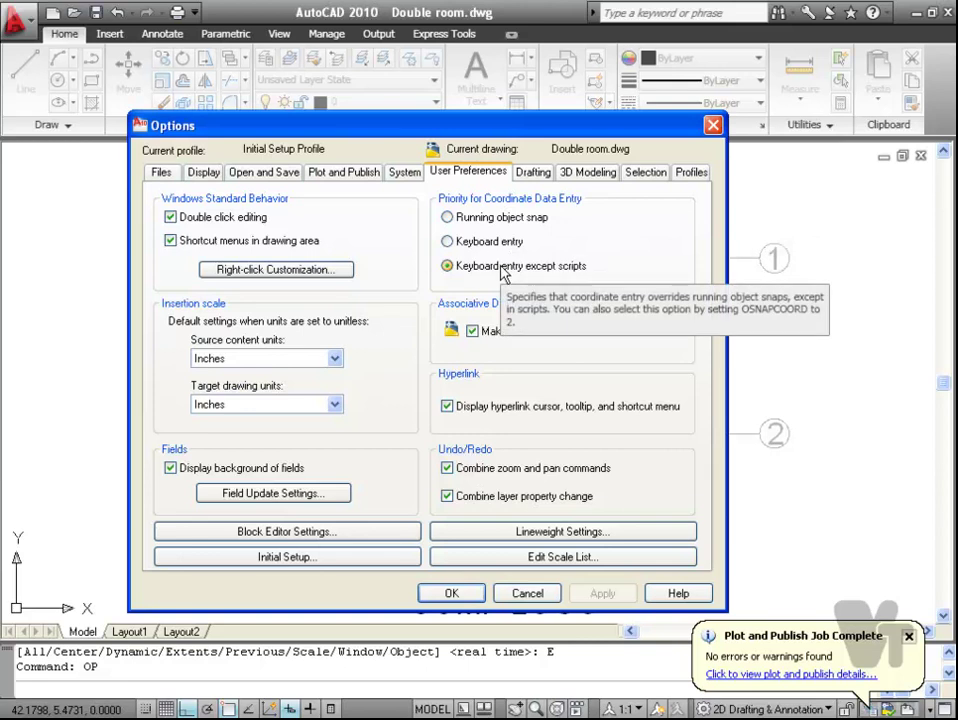
Step: Close Options and start a polyline below the wall, snapping the next point perpendicular
key("Escape")
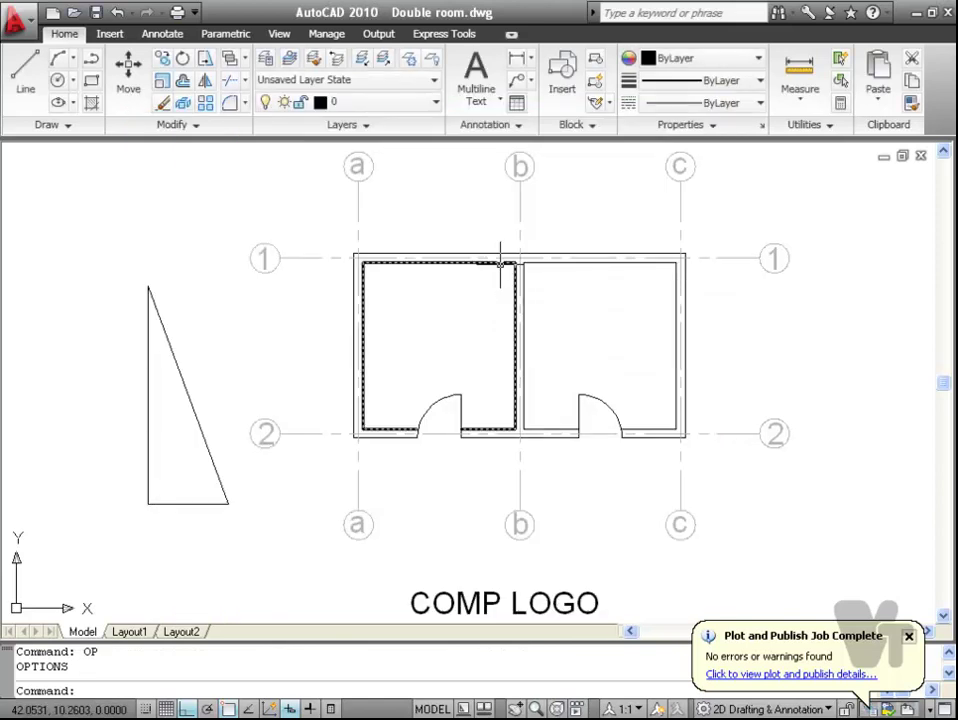
type("PL")
key("Return")
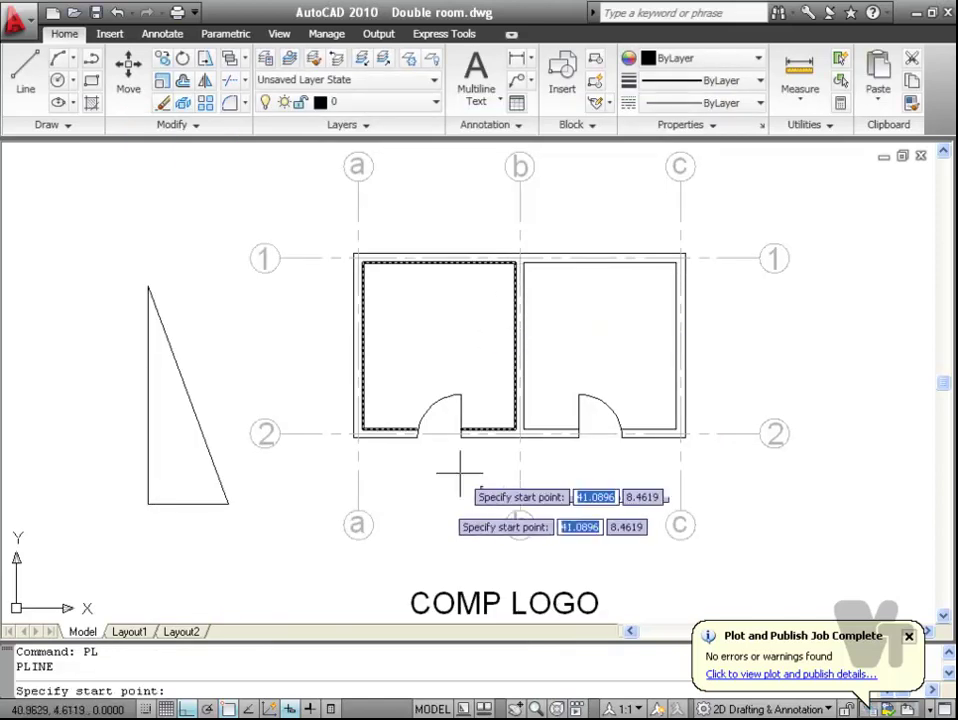
scroll(459, 472, "up", 5)
left_click(526, 481)
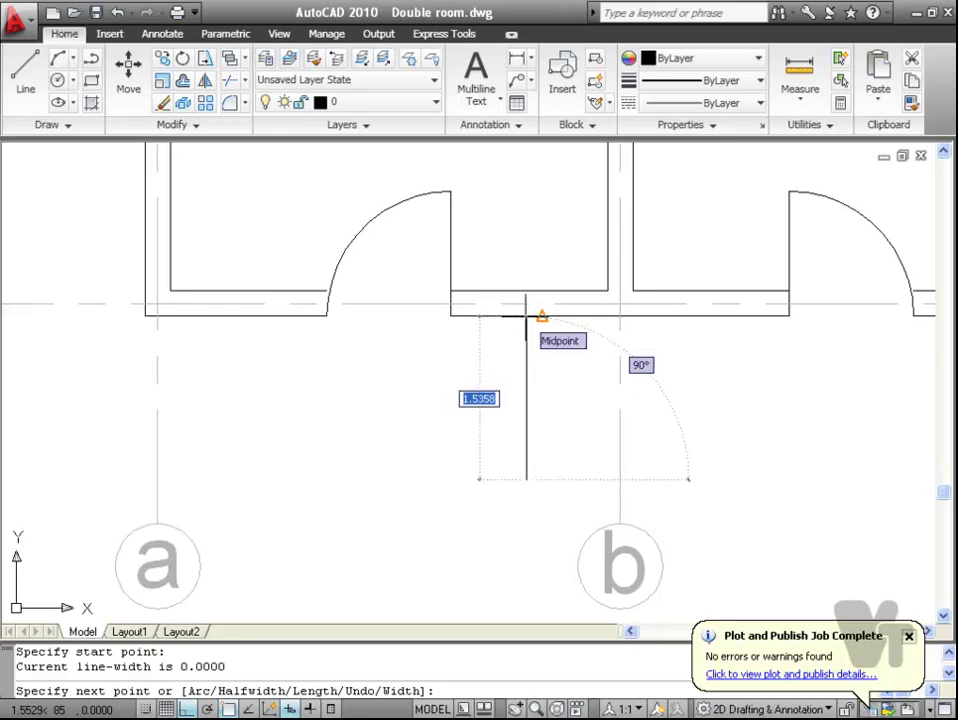
type("PER")
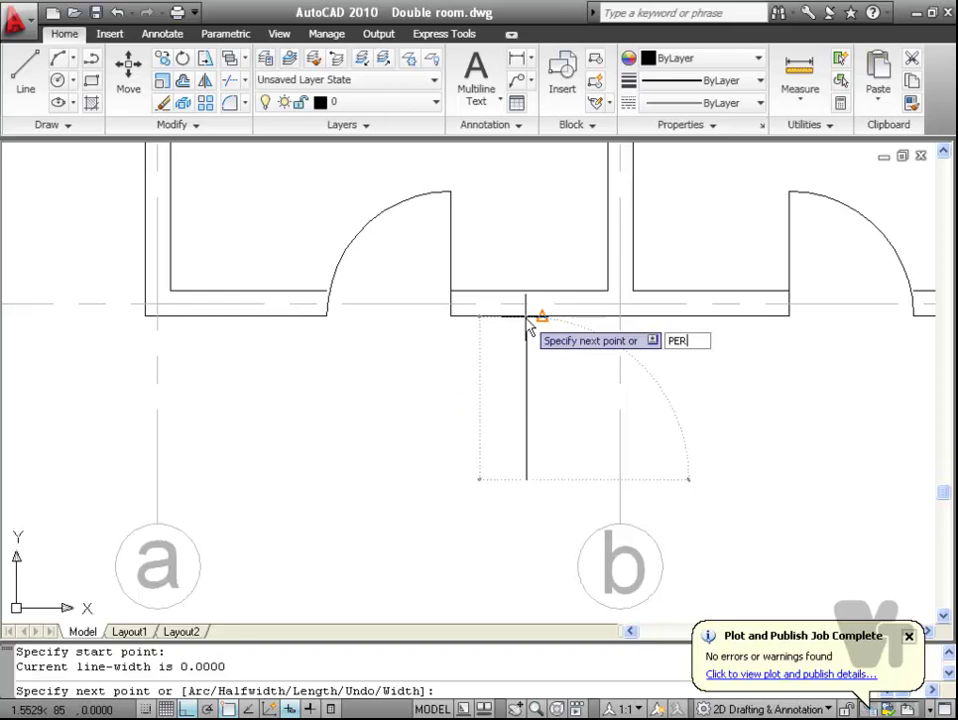
key("Return")
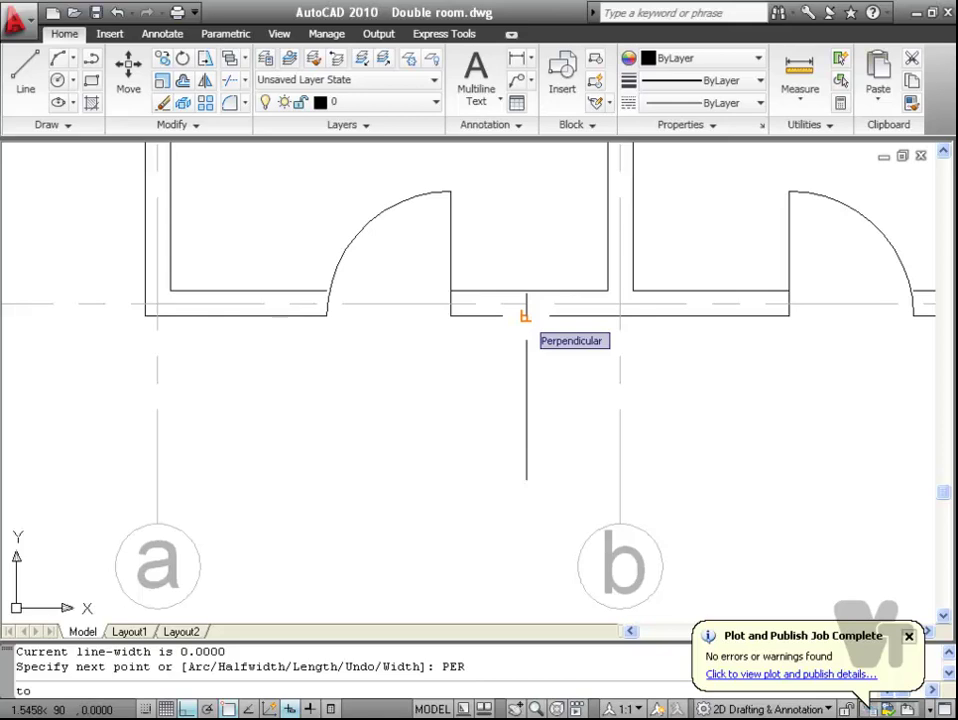
Step: Cancel the polyline, view and close Options, then run OPTIONS again
key("Escape")
type("OP")
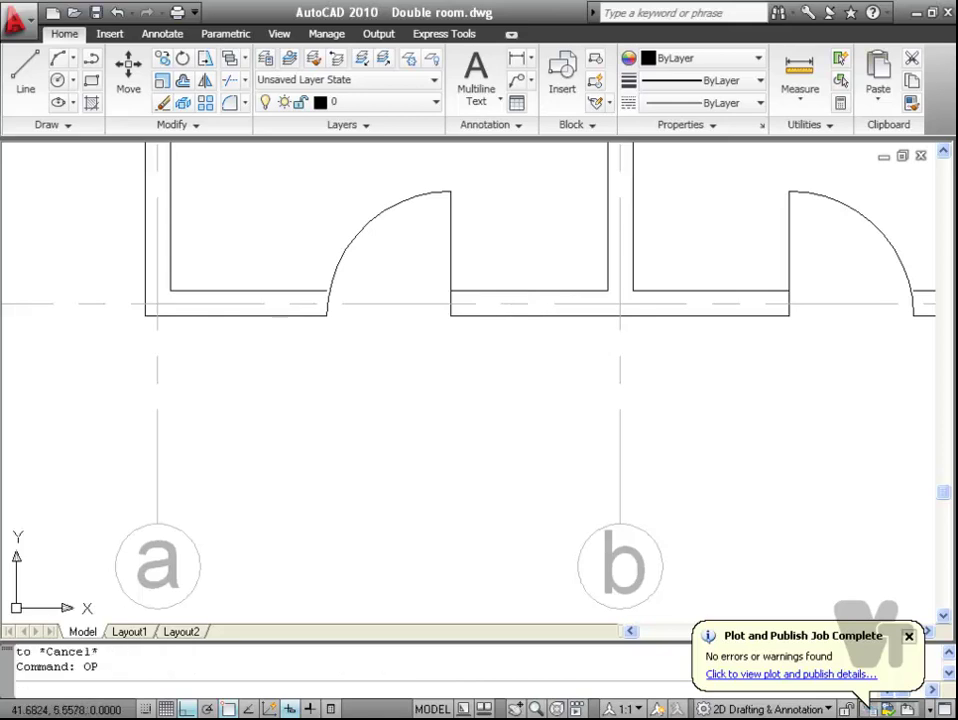
key("Return")
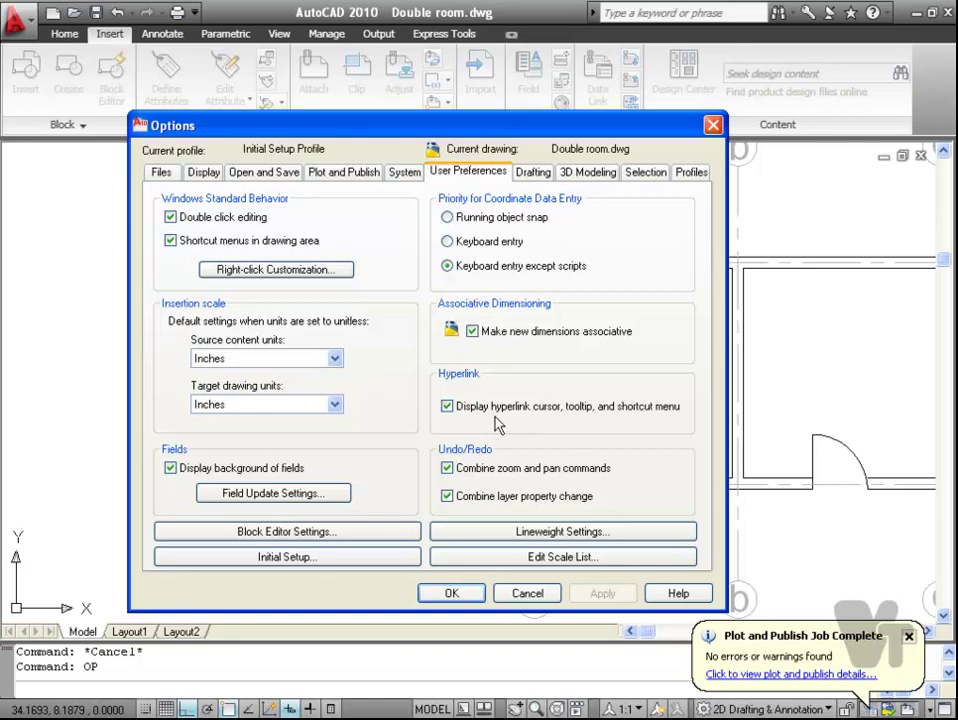
key("Return")
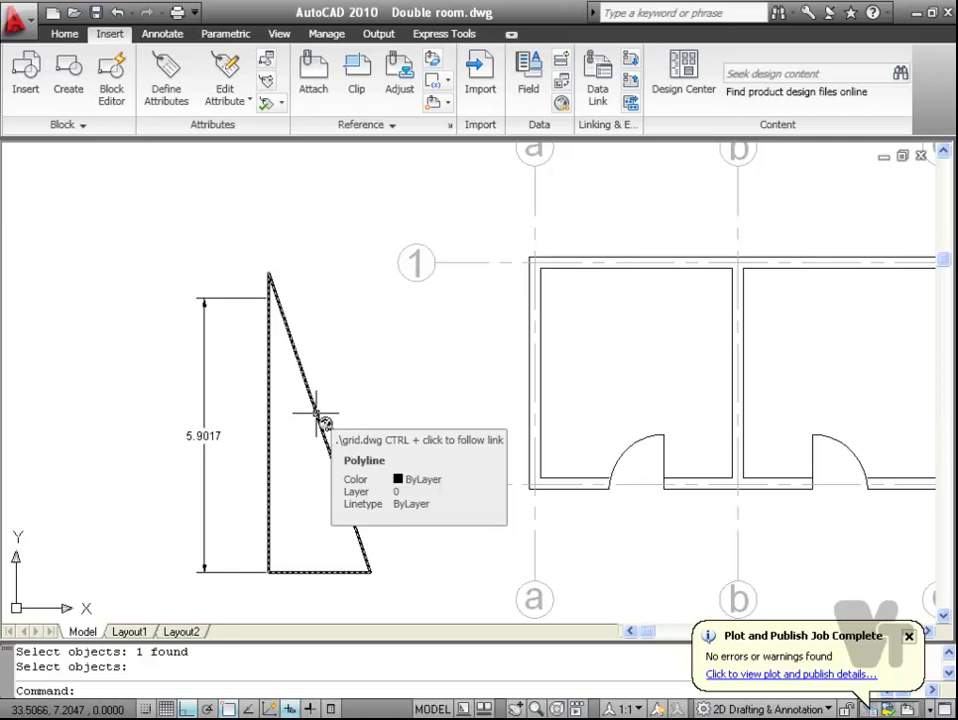
type("OP")
key("Return")
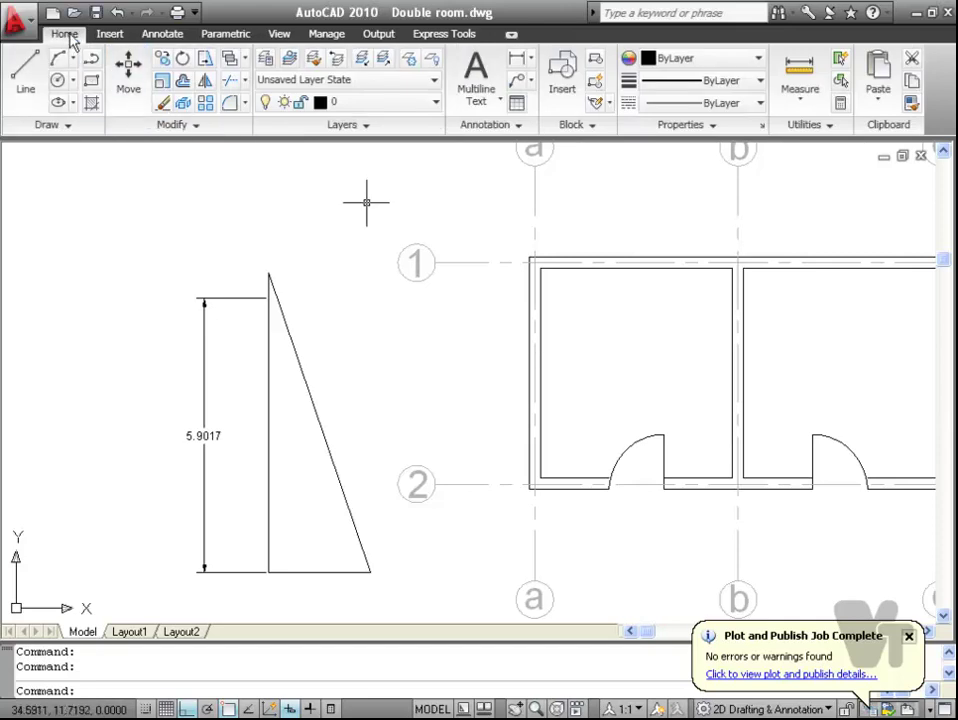
Step: Hyperlink the room's wall polyline to grid.dwg and follow the link
left_click(111, 38)
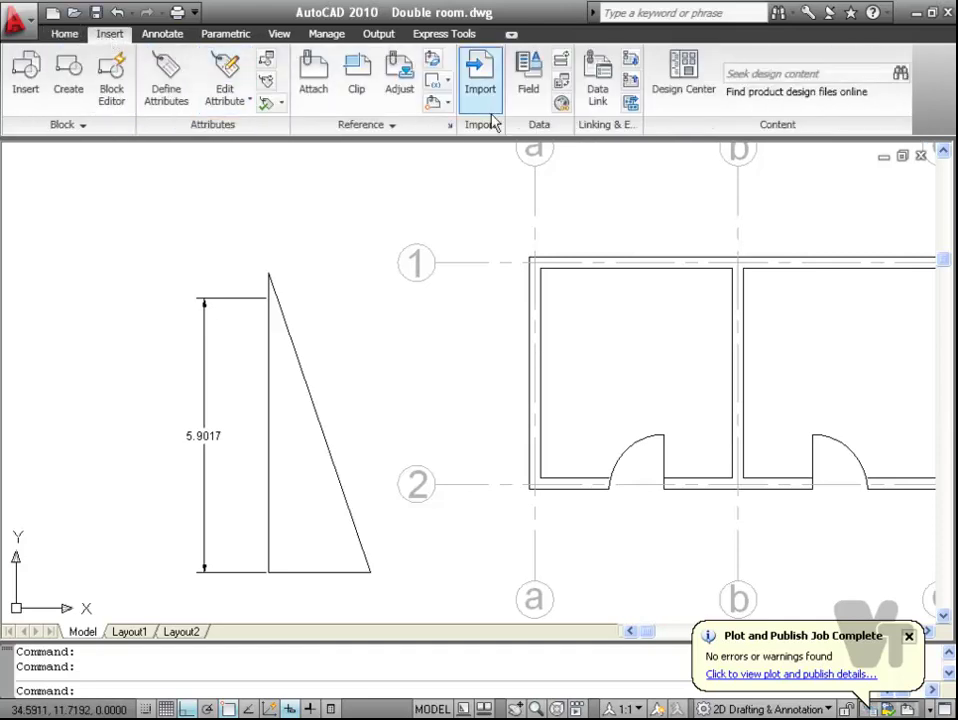
left_click(561, 105)
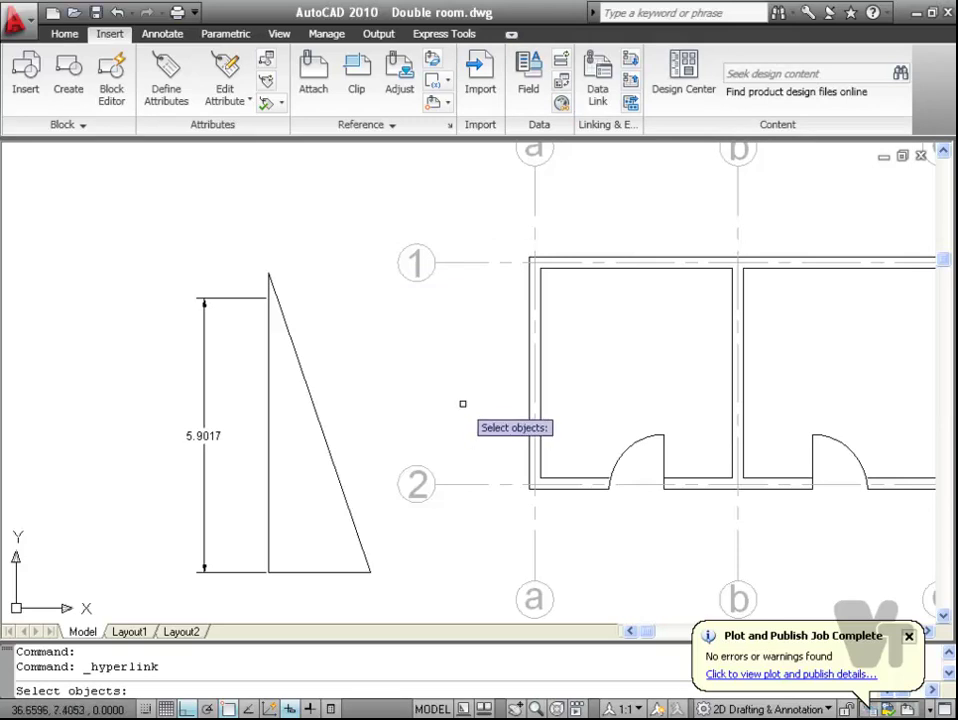
left_click(531, 377)
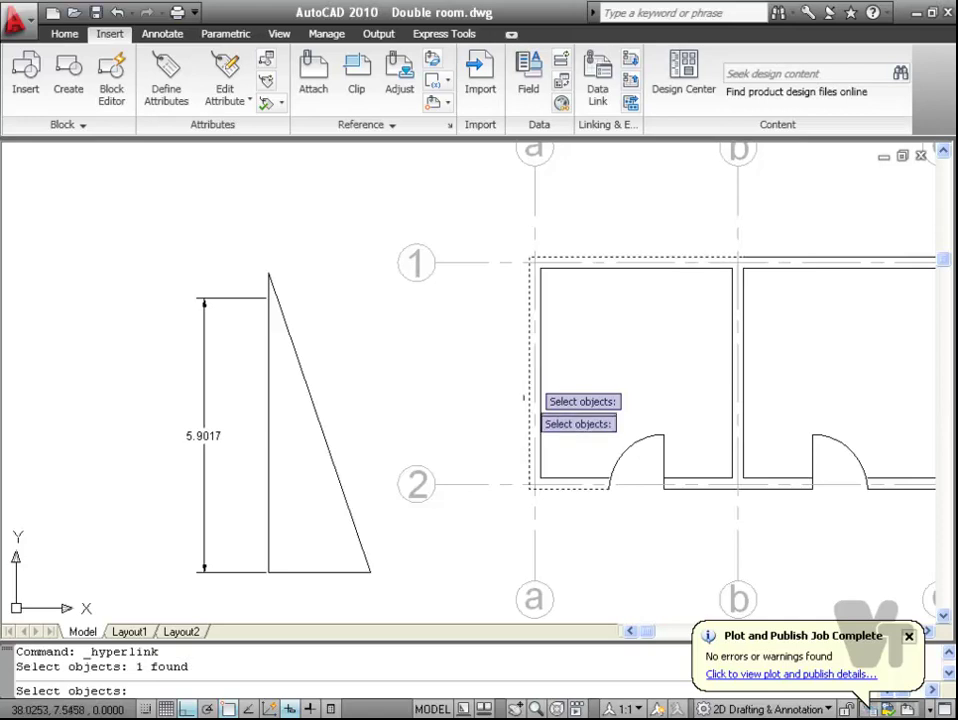
key("Return")
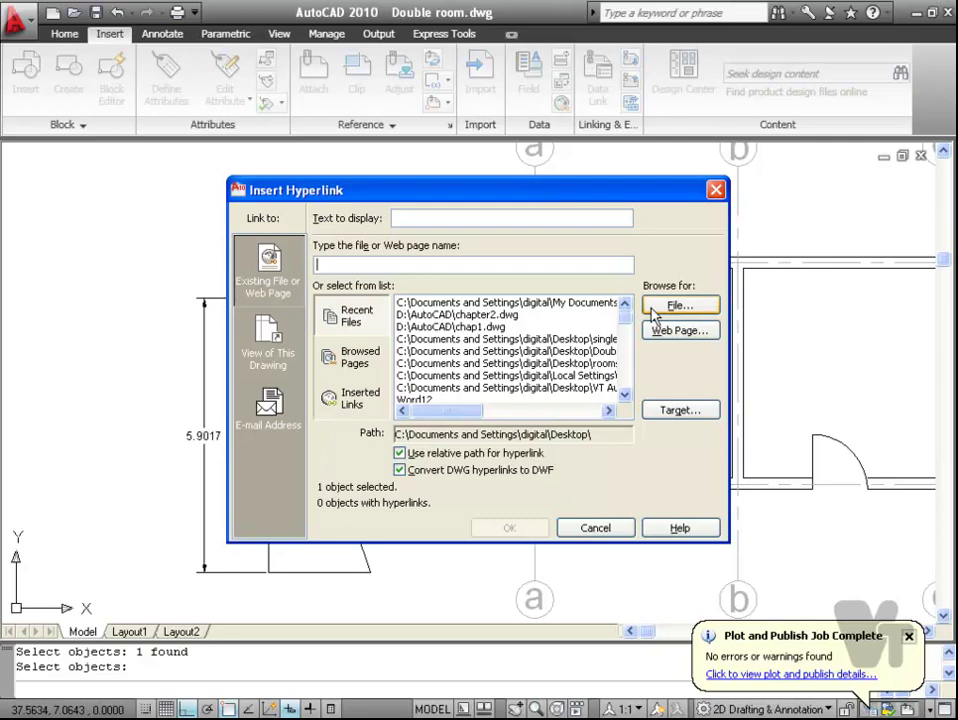
left_click(689, 318)
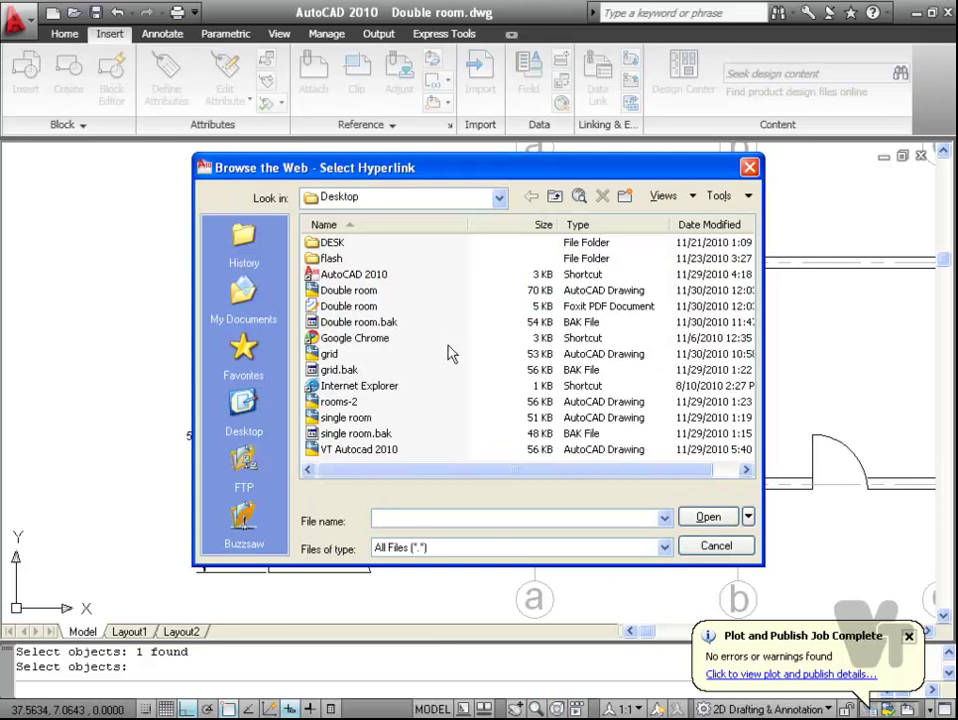
left_click(330, 354)
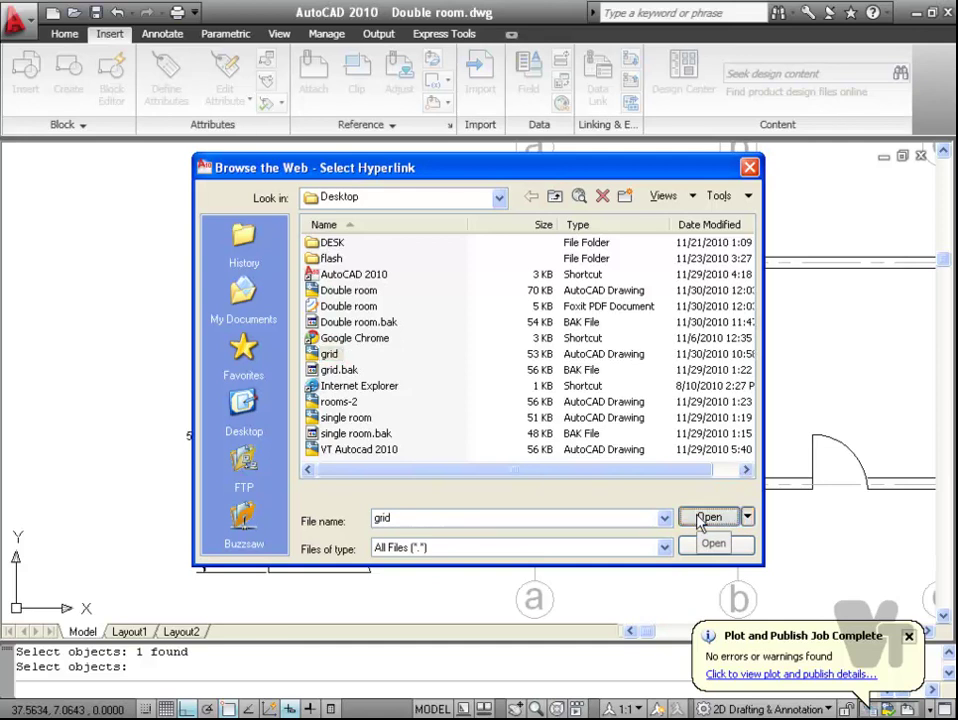
left_click(704, 518)
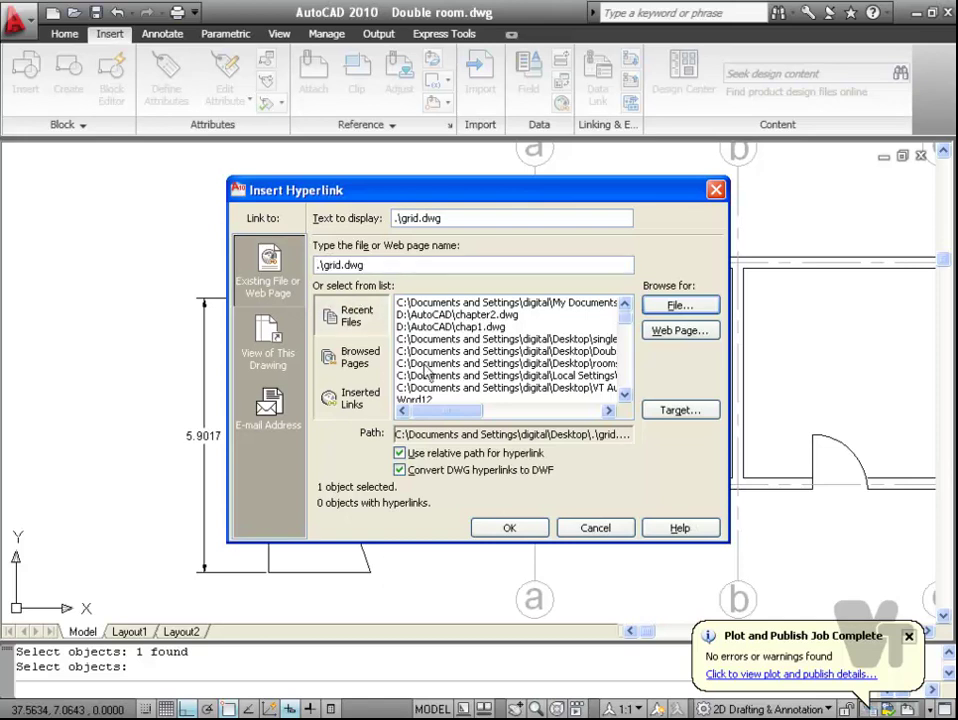
left_click(507, 528)
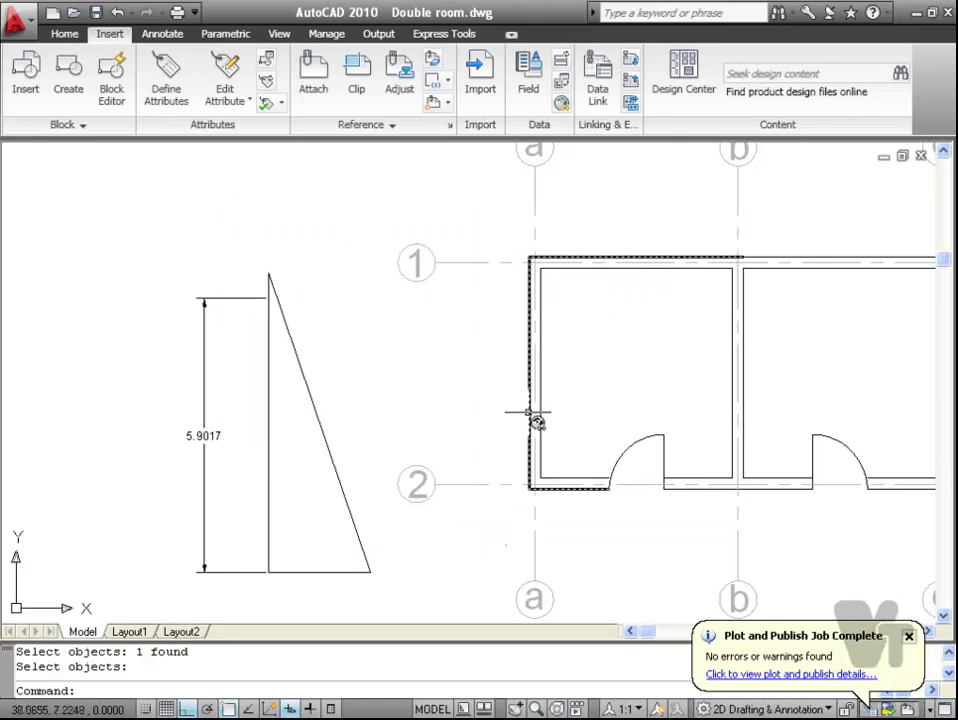
mouse_move(537, 421)
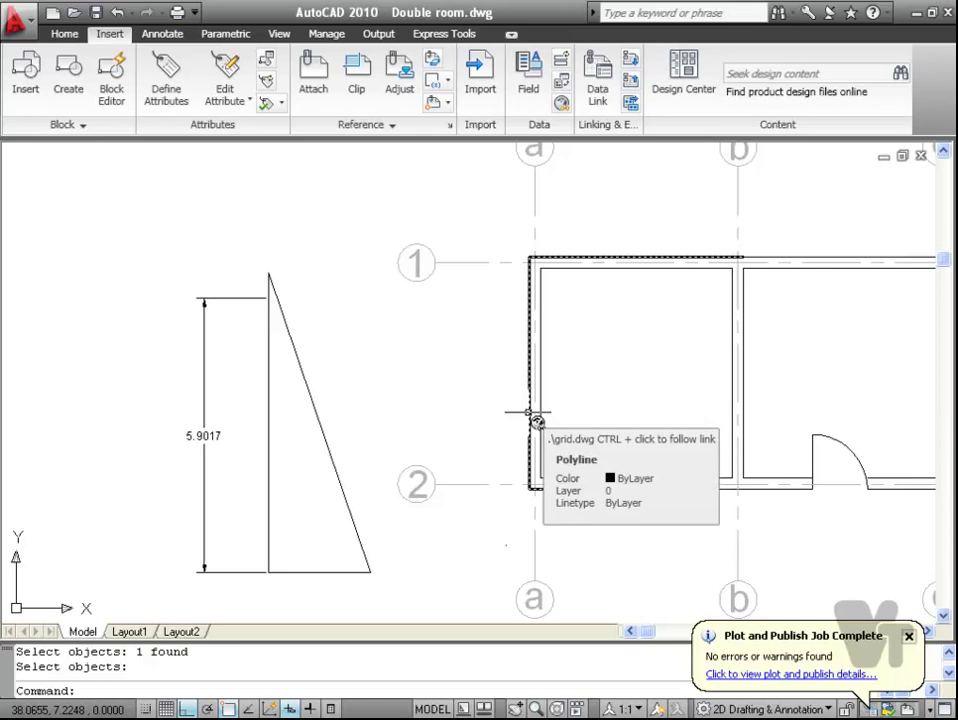
left_click(537, 421, "ctrl")
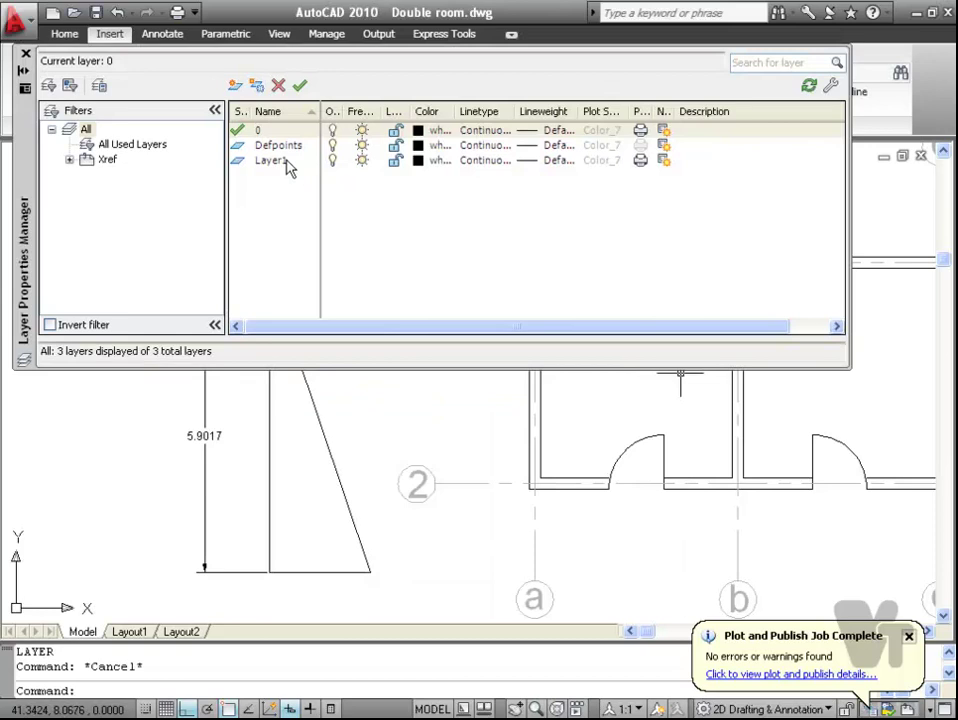
Step: Add a new layer named WALL in the Layer Properties Manager
left_click(234, 88)
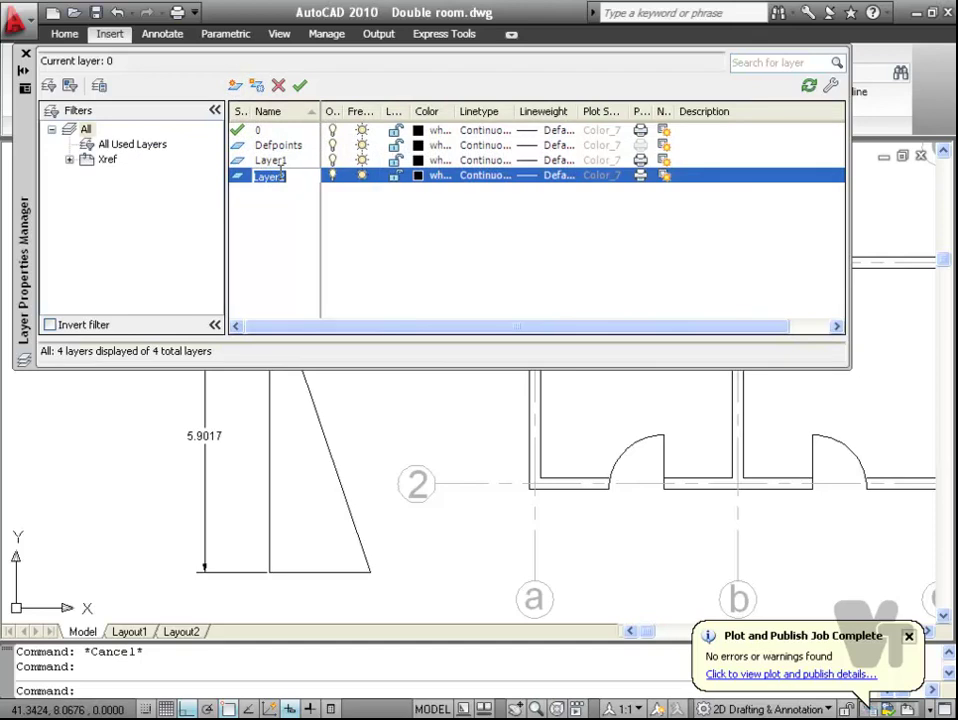
type("WALL")
Step: Give the WALL layer colour index 150 (blue)
left_click(236, 178)
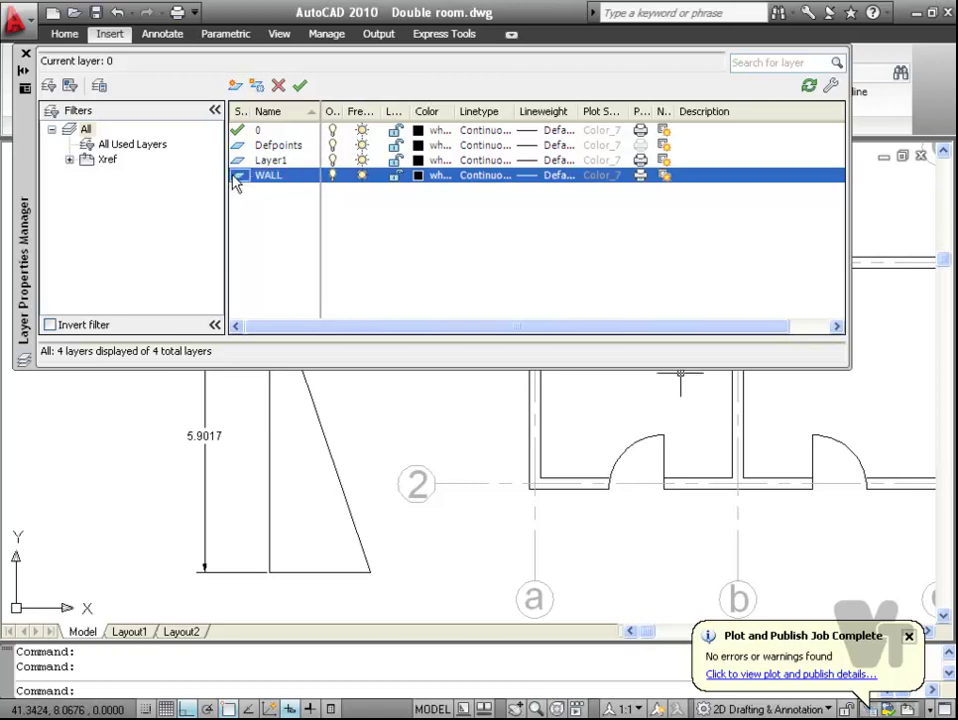
left_click(419, 176)
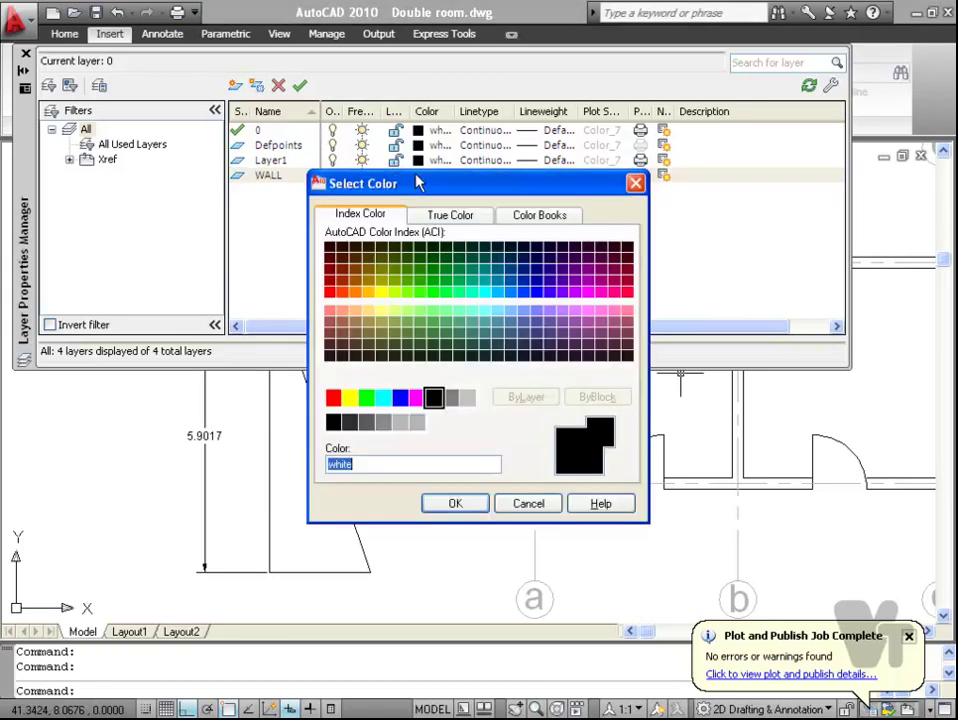
left_click(518, 298)
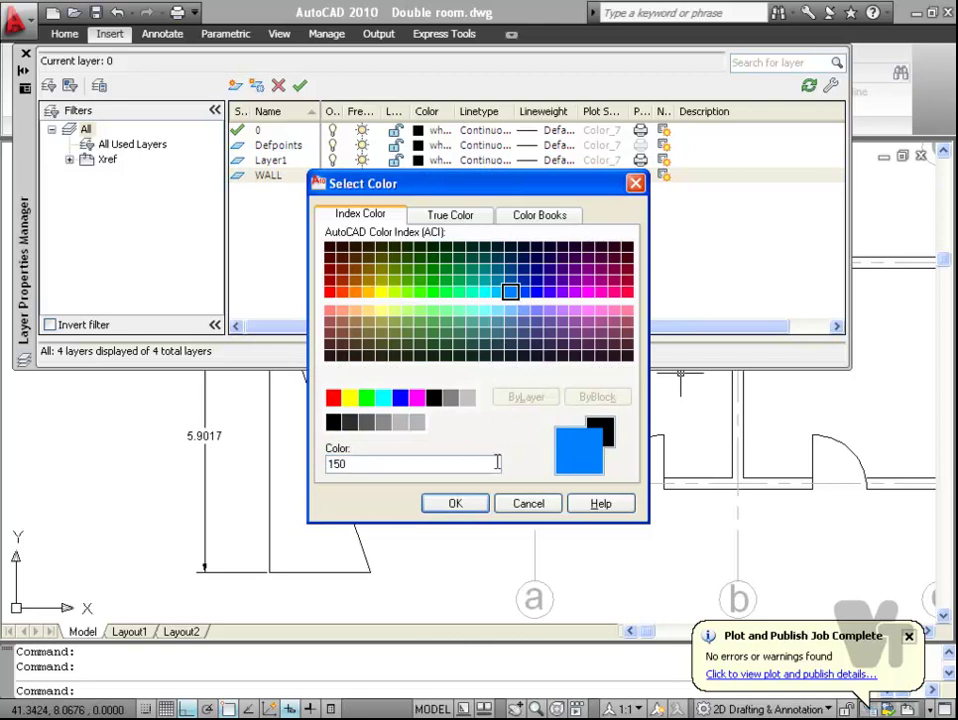
left_click(479, 504)
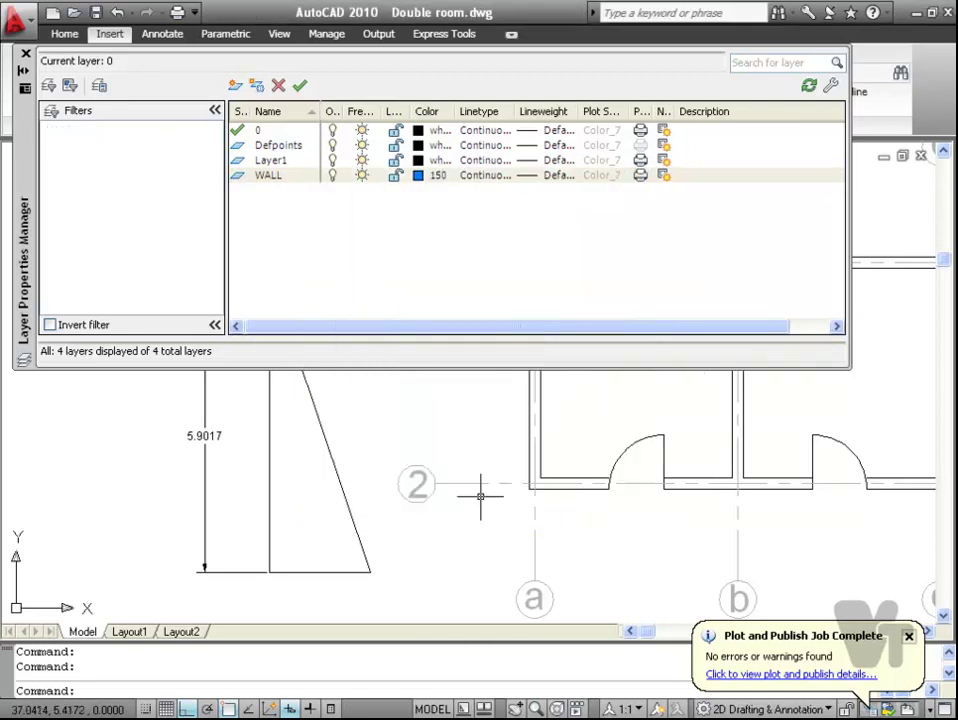
Step: Browse the linetype library for WALL but keep its linetype Continuous
left_click(496, 176)
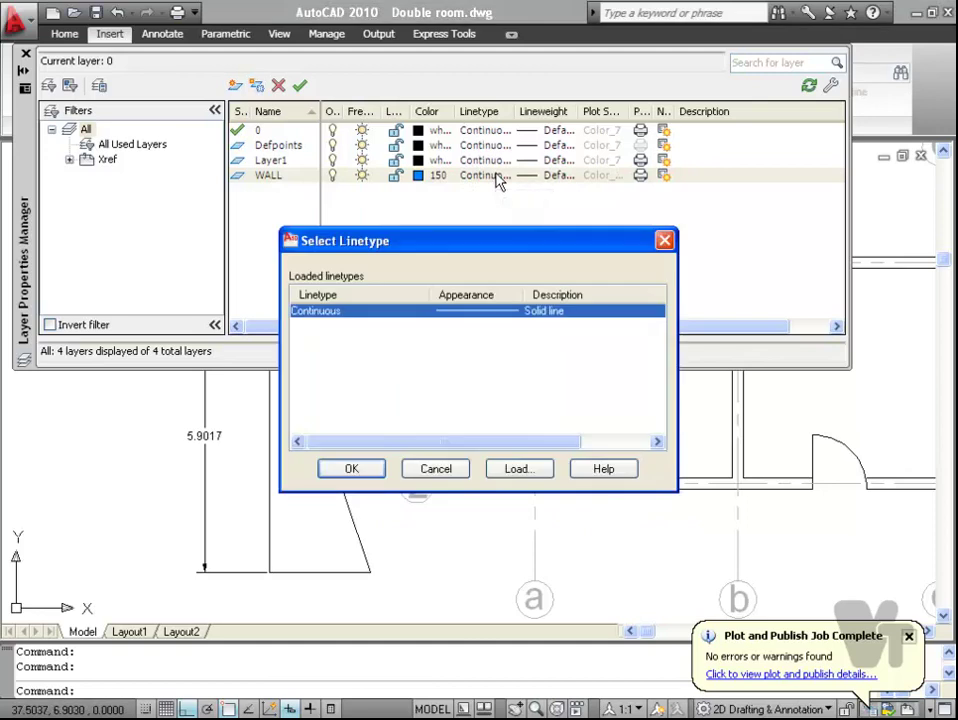
left_click(505, 468)
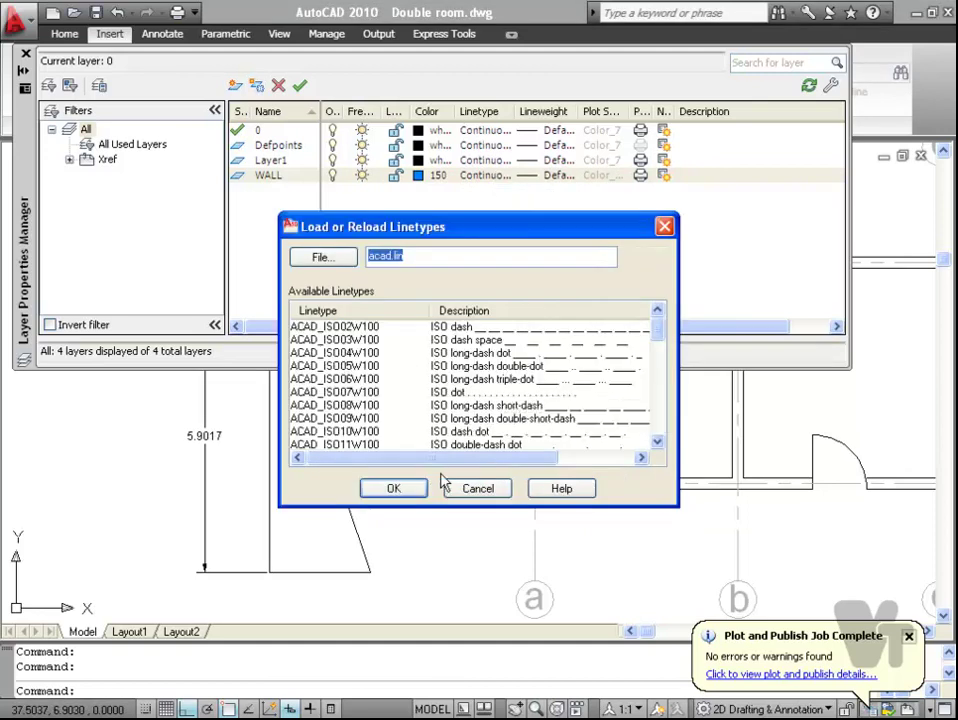
left_click(465, 490)
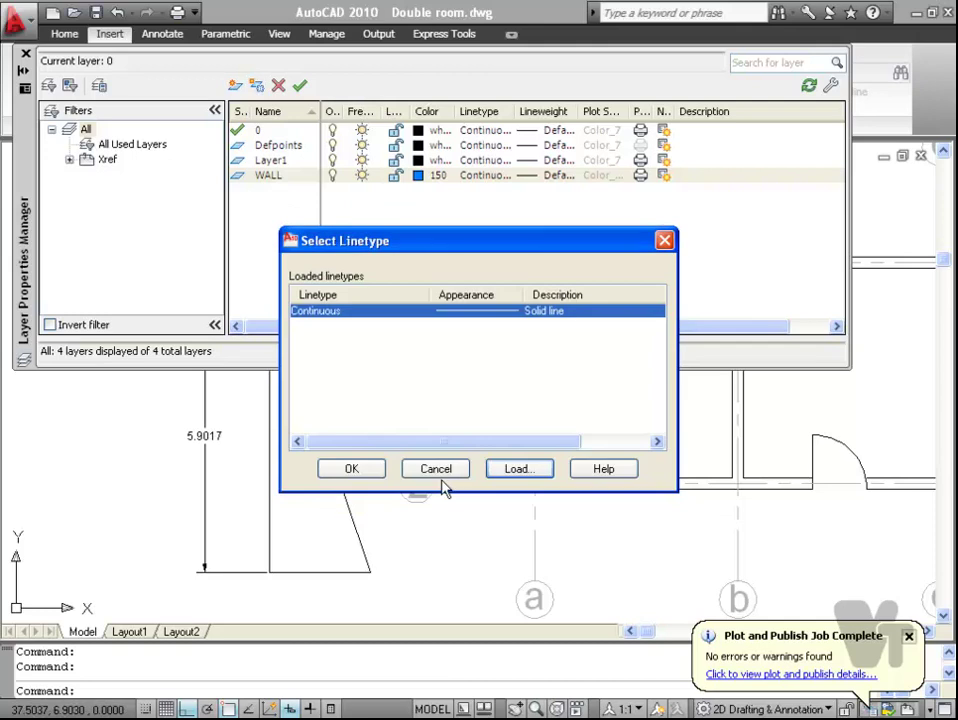
left_click(446, 476)
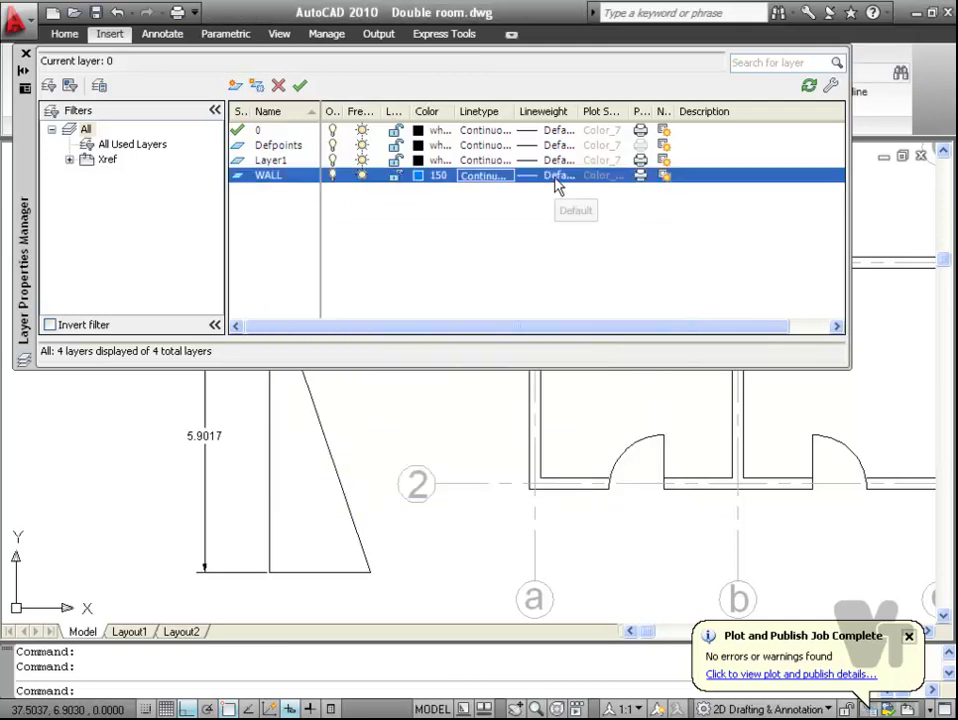
Step: Choose 0.35 mm as the WALL layer's lineweight instead of Default
left_click(557, 189)
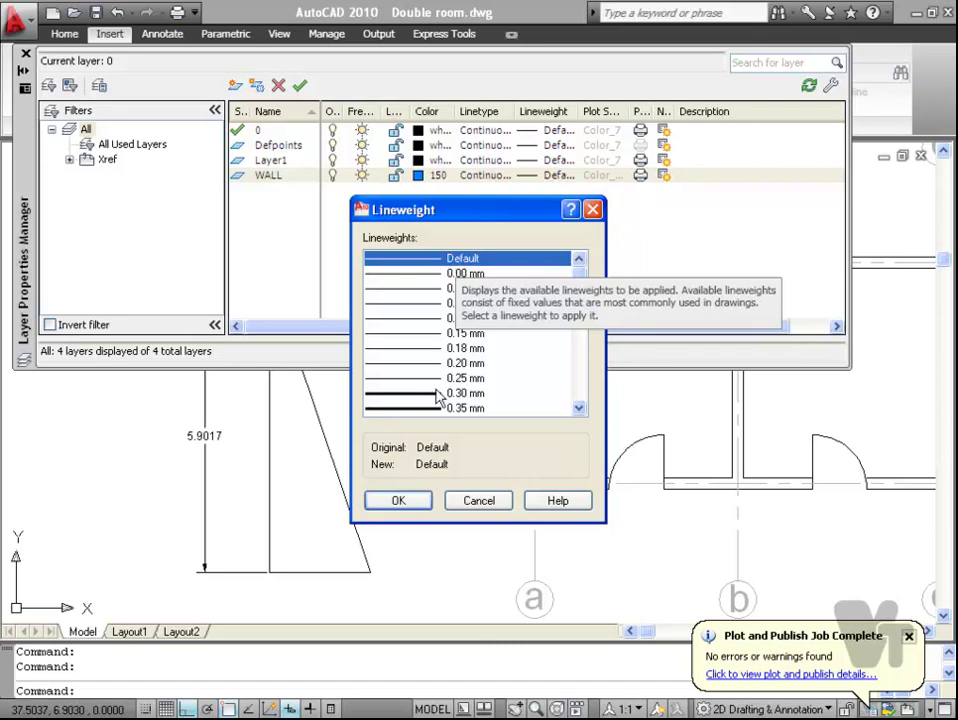
left_click(438, 289)
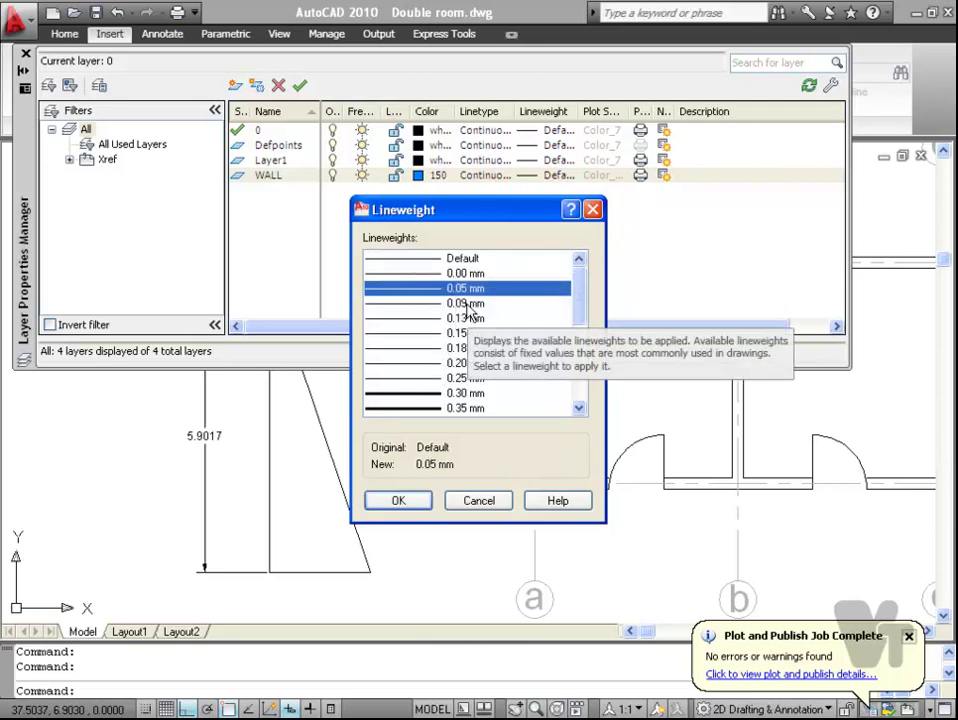
left_click(462, 409)
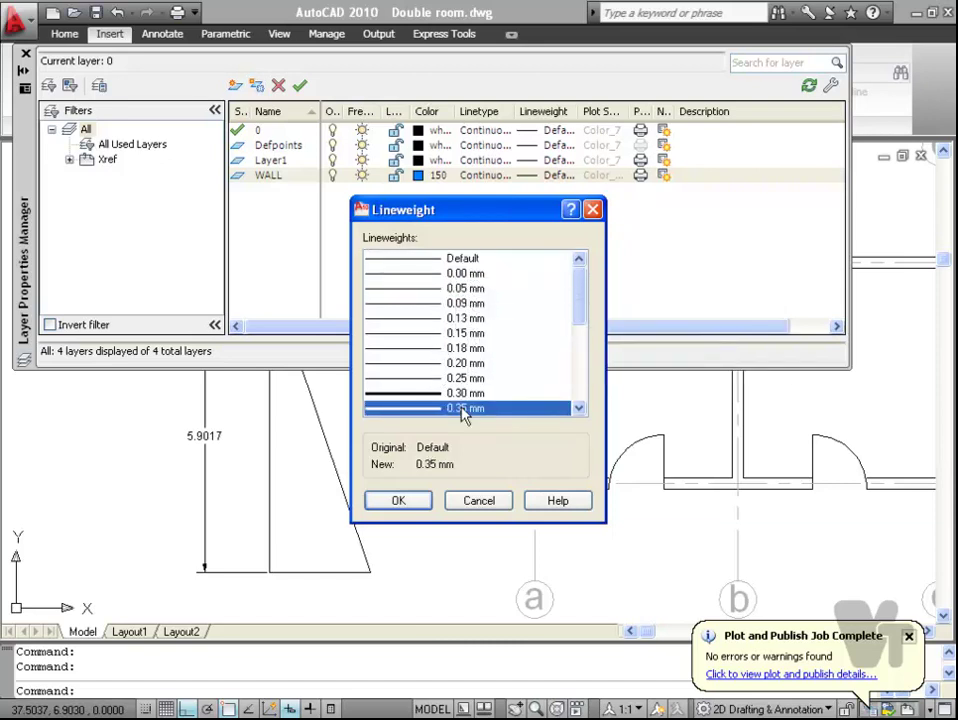
mouse_move(577, 312)
left_mouse_down()
mouse_move(579, 385)
mouse_move(575, 299)
left_mouse_up()
Step: Leave the lineweight unchanged, try a polyline start in the left room, then reopen Options with OP
left_click(478, 501)
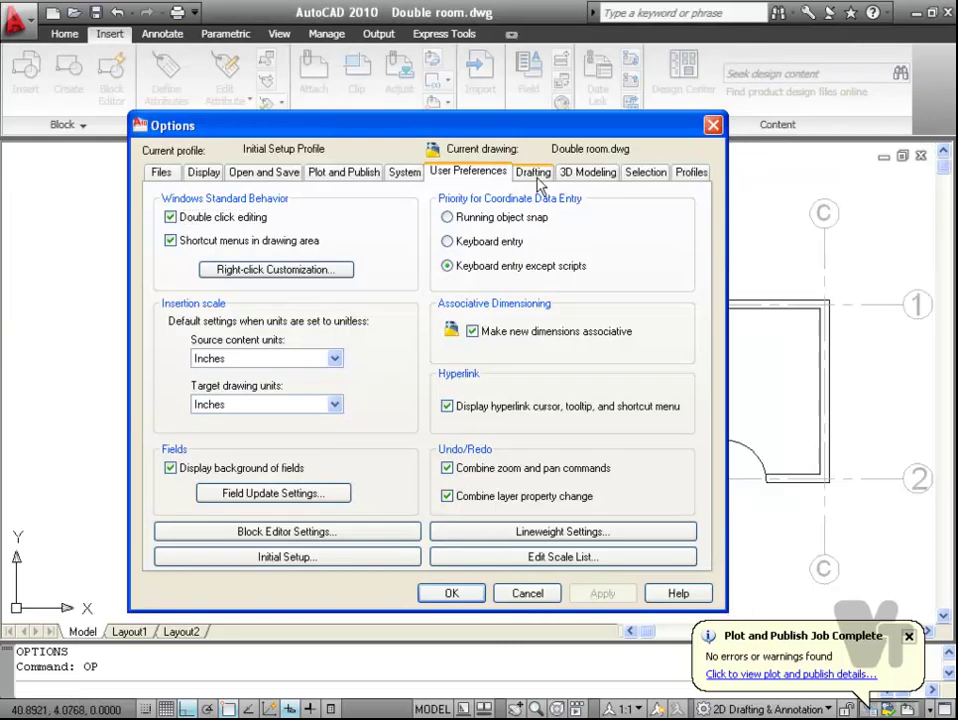
left_click(533, 172)
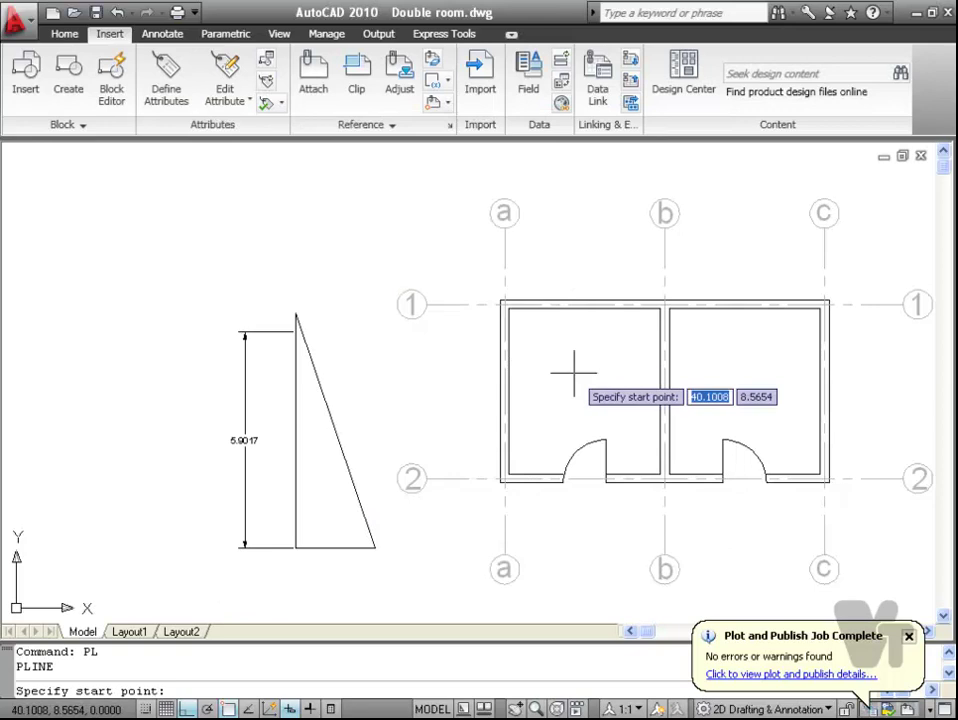
left_click(600, 372)
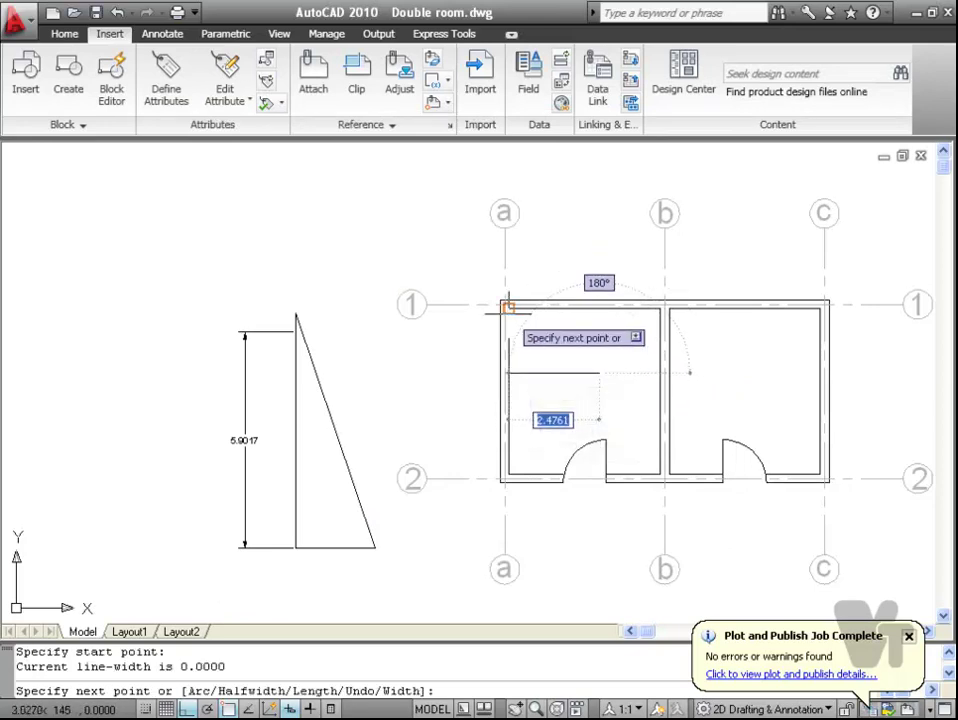
key("Escape")
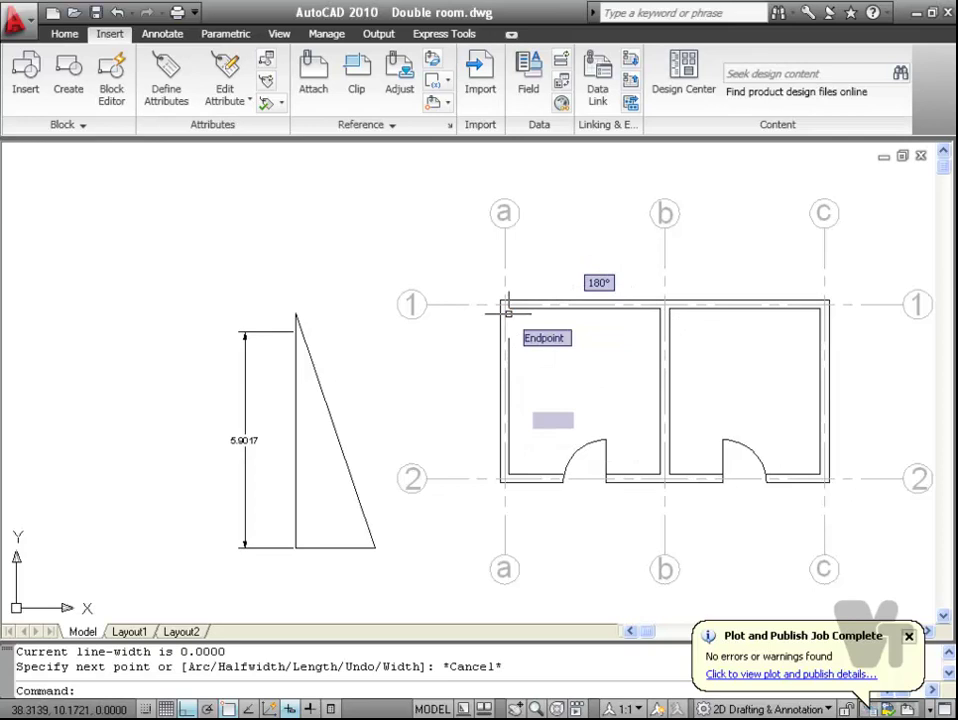
type("OP")
key("Return")
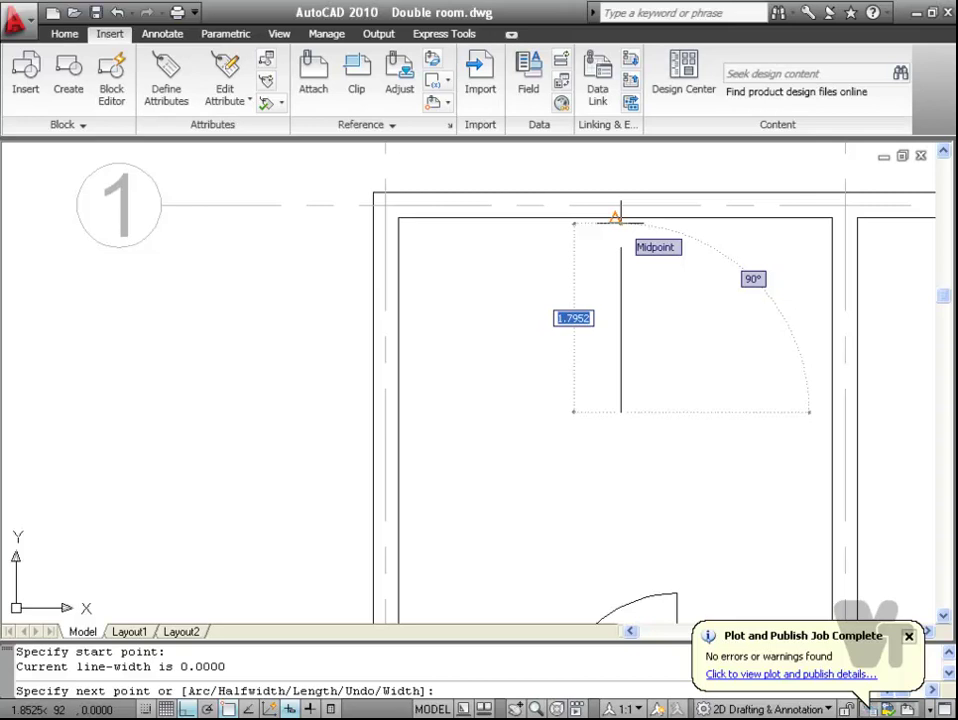
Step: Cancel the polyline and reopen the Options dialog with OP
key("Escape")
type("OP")
key("Return")
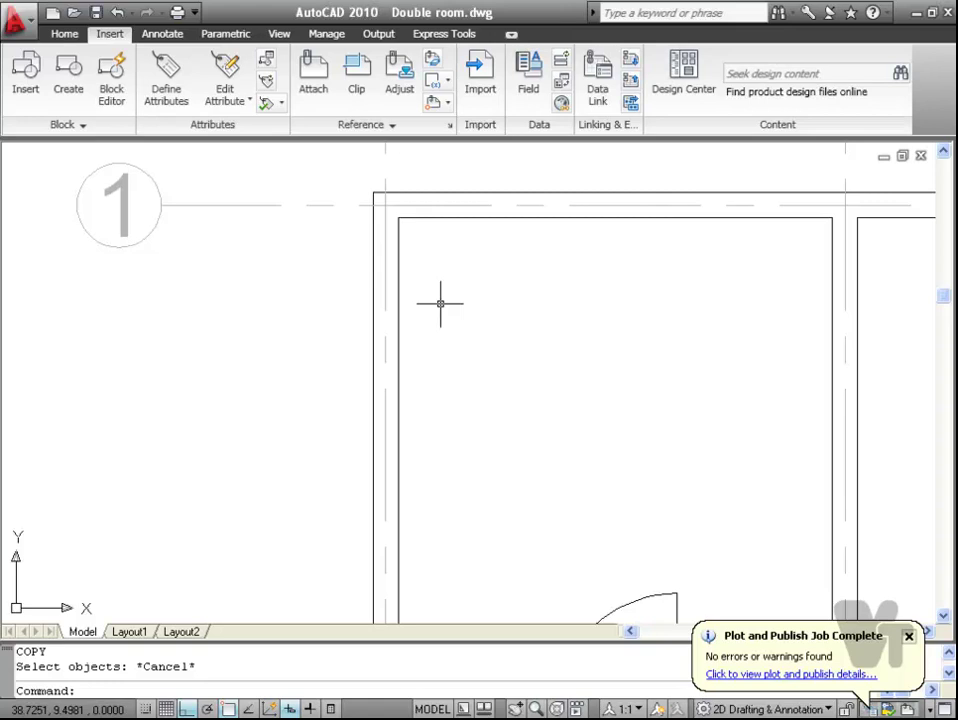
Step: Test snapping with a Copy (CP) command, then cancel it and reopen Options
type("CP")
key("Return")
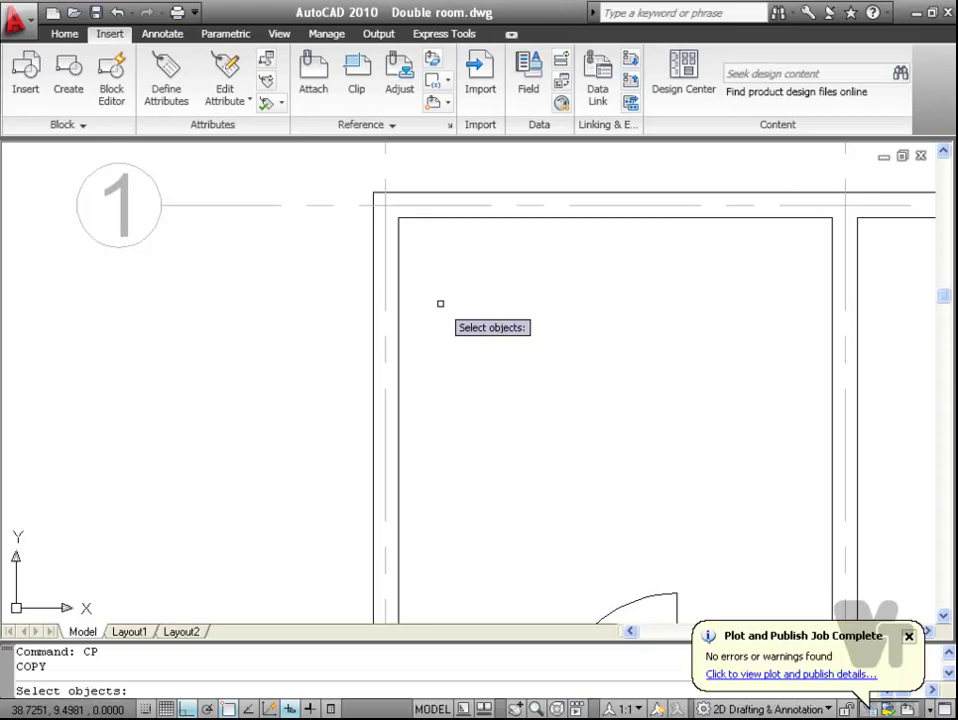
key("Escape")
type("OP")
key("Return")
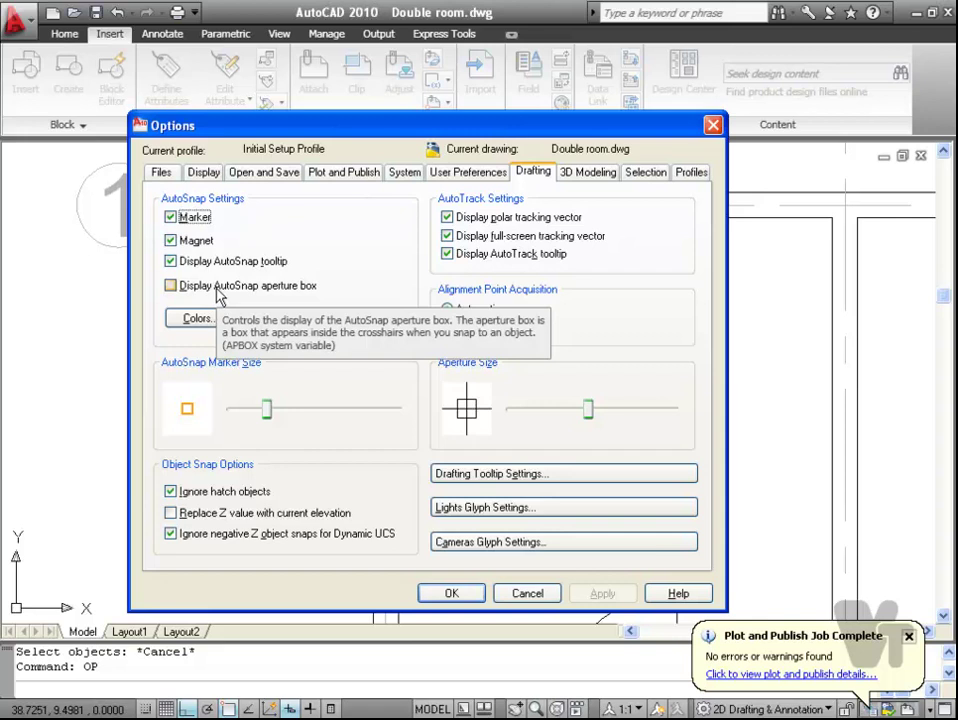
left_click(218, 291)
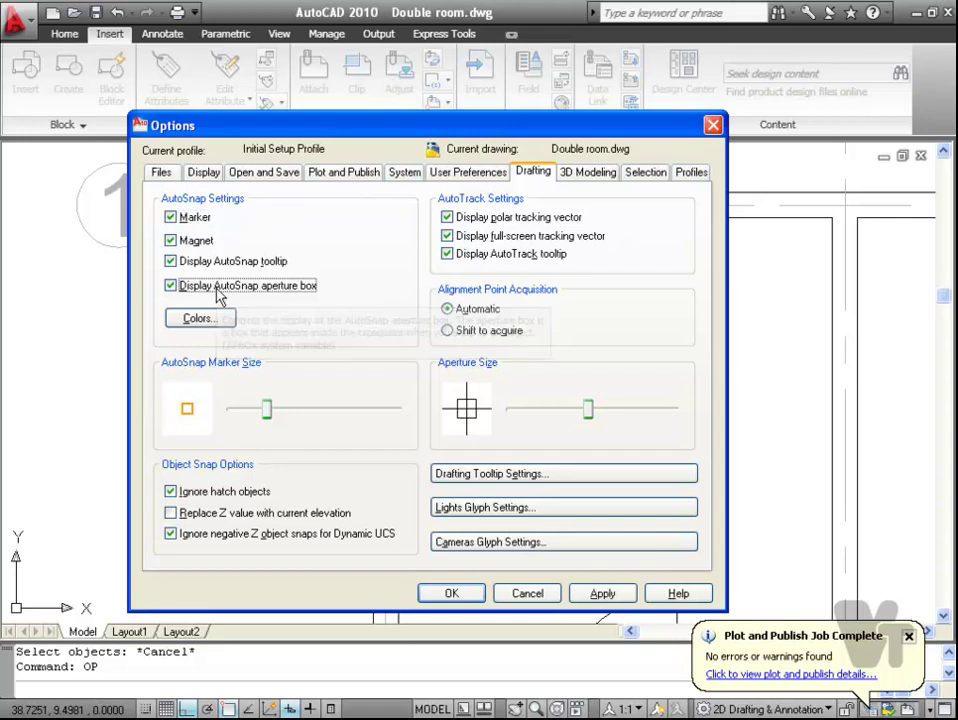
left_click(605, 595)
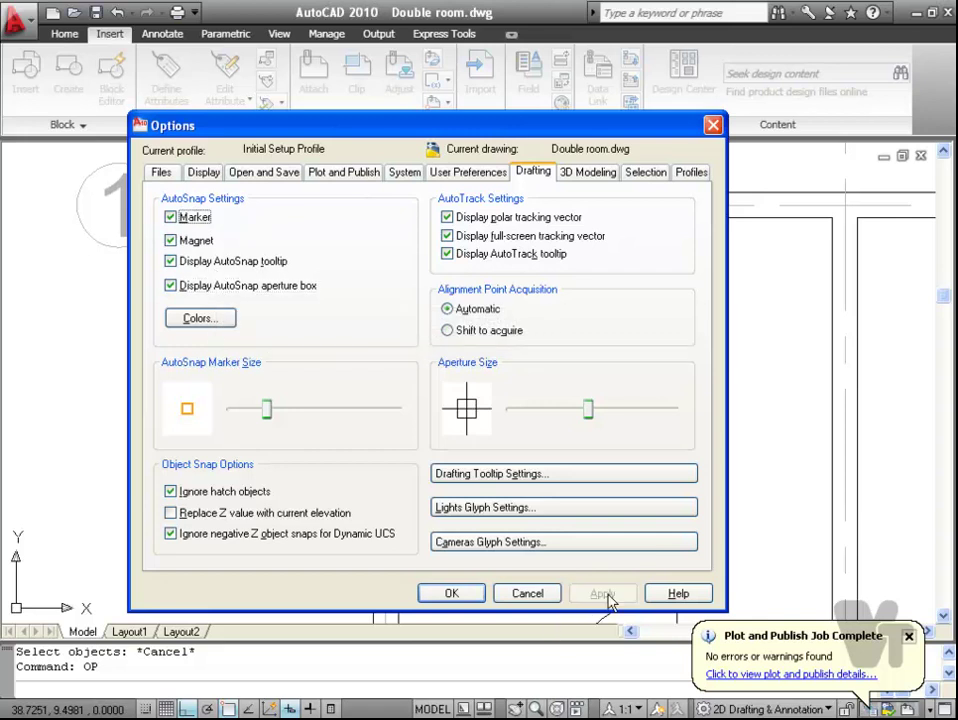
left_click(449, 594)
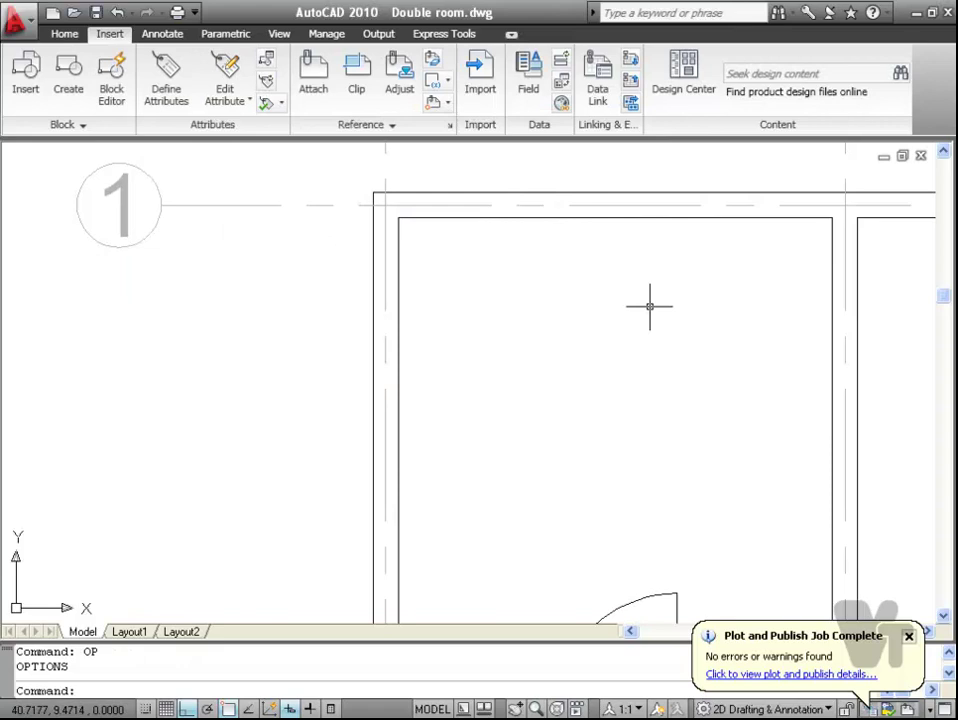
type("PL")
key("Return")
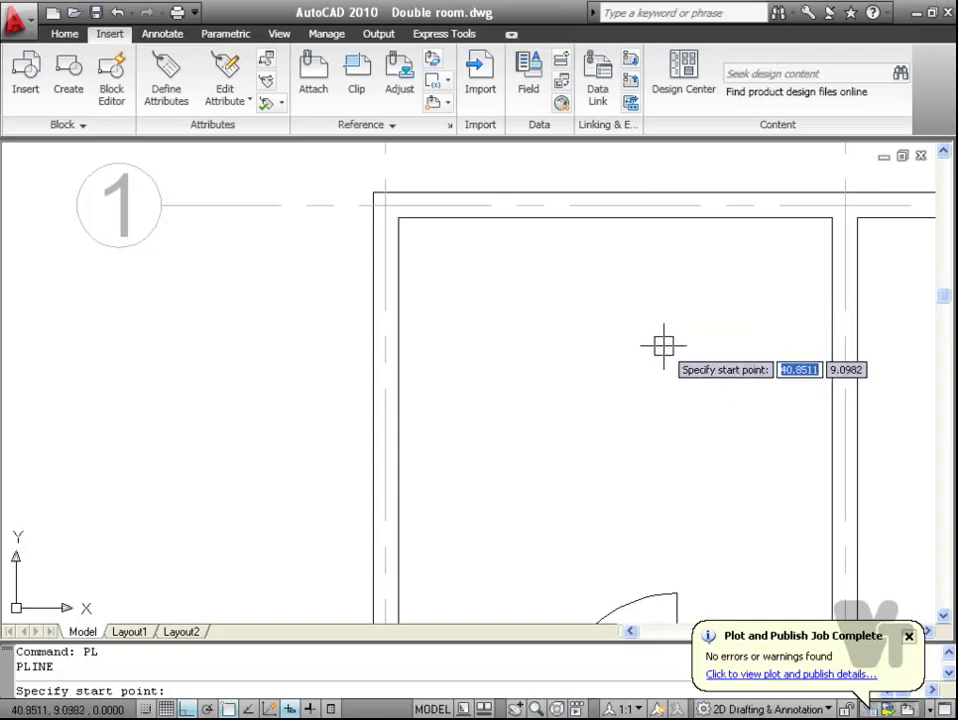
key("Escape")
type("op")
key("Return")
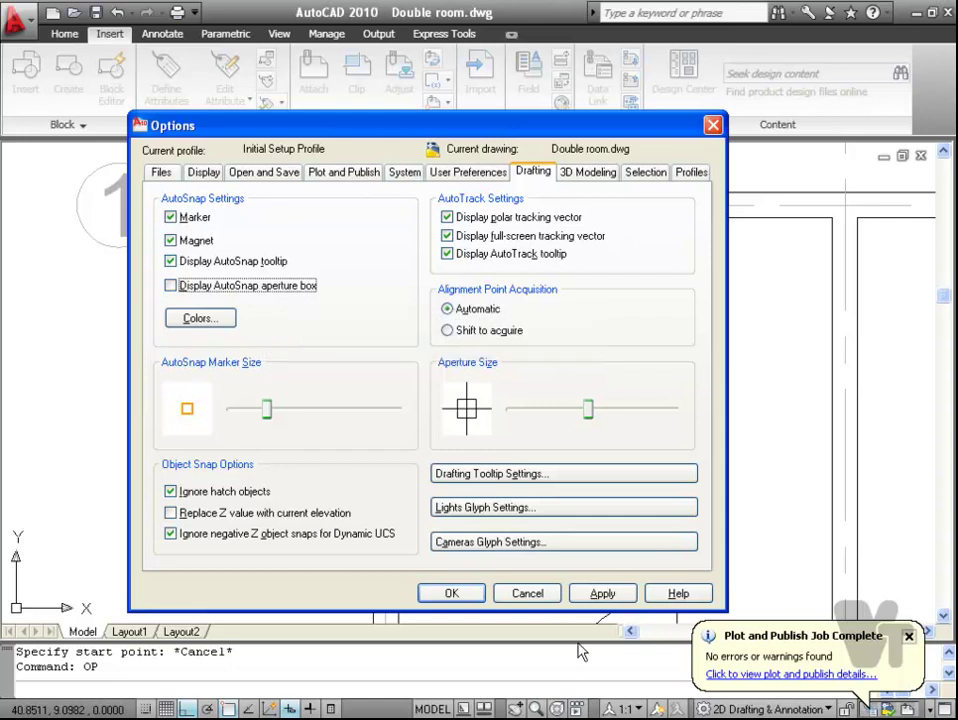
left_click(592, 598)
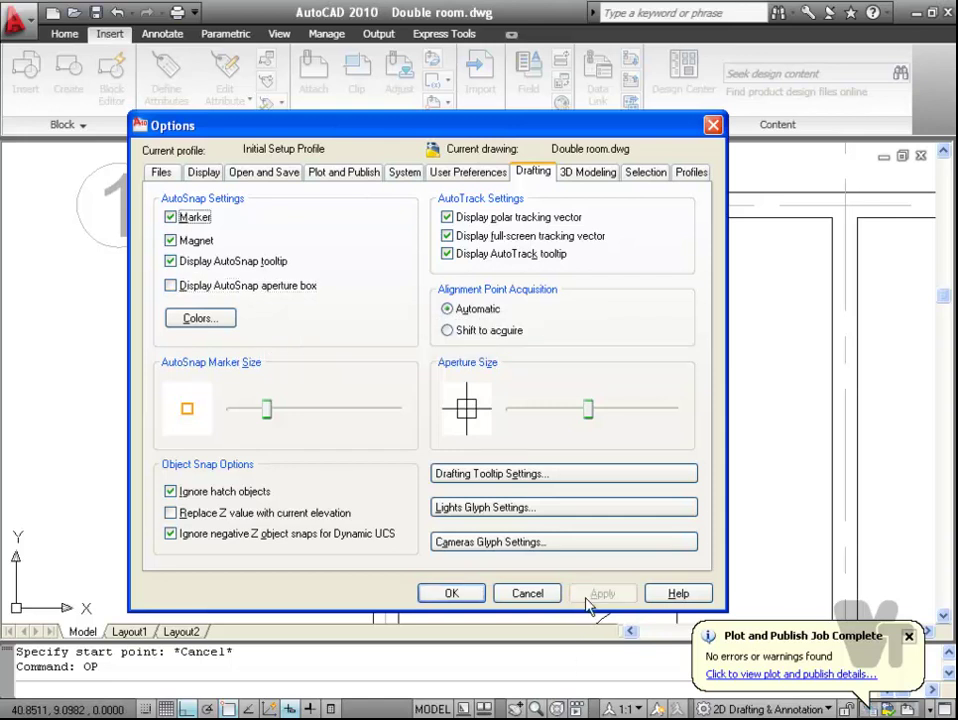
left_click(445, 593)
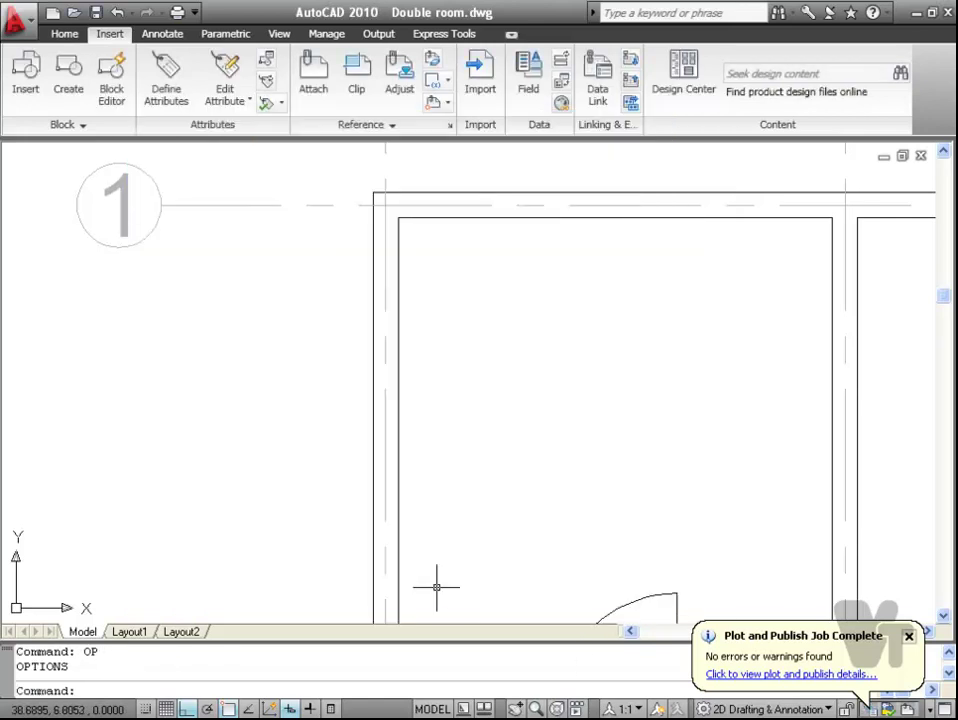
type("pl")
key("Return")
left_click(517, 381)
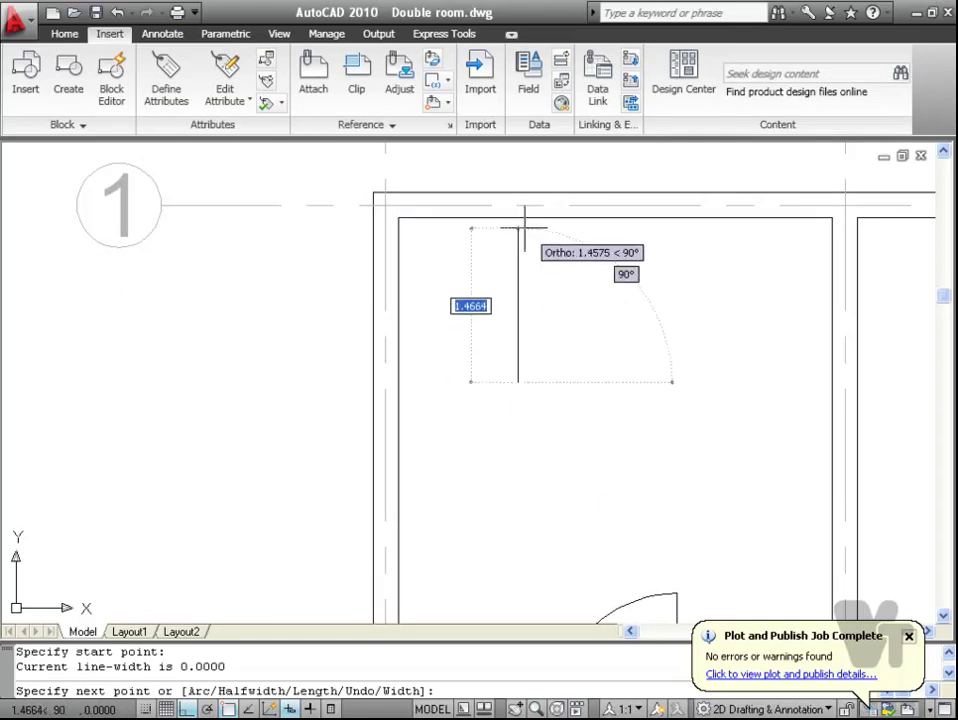
key("Escape")
type("op")
key("Return")
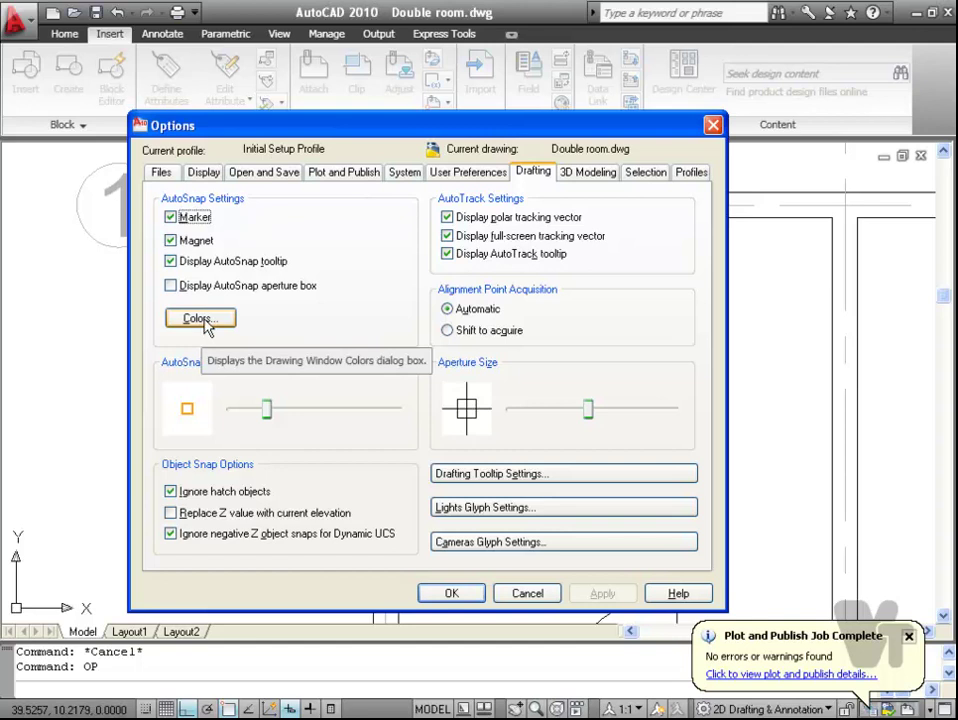
left_click(203, 320)
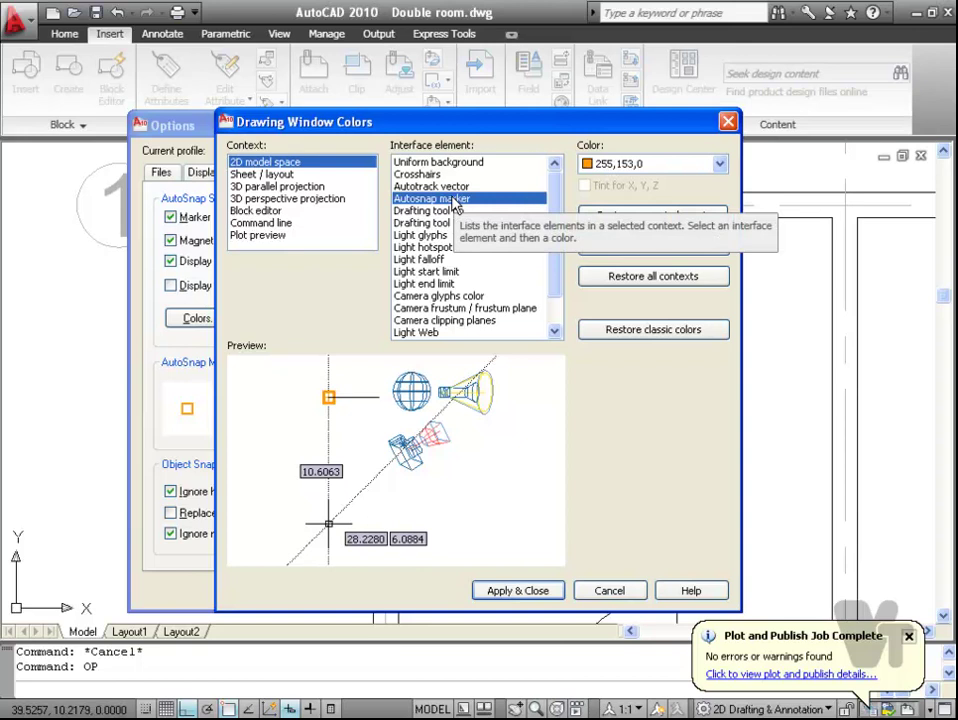
left_click(717, 163)
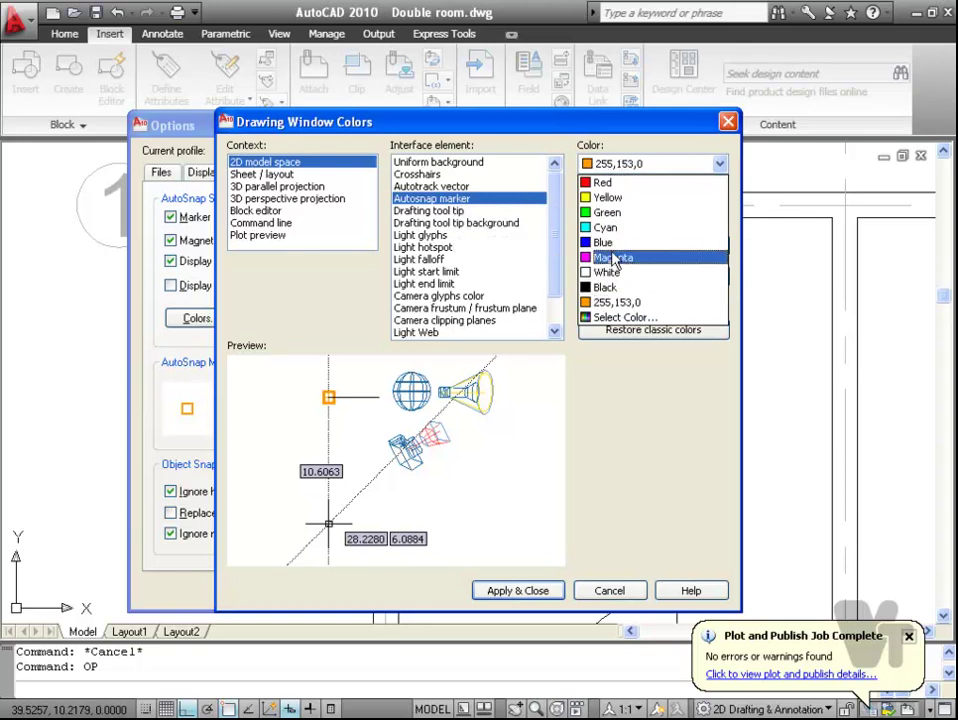
left_click(449, 236)
left_click(450, 211)
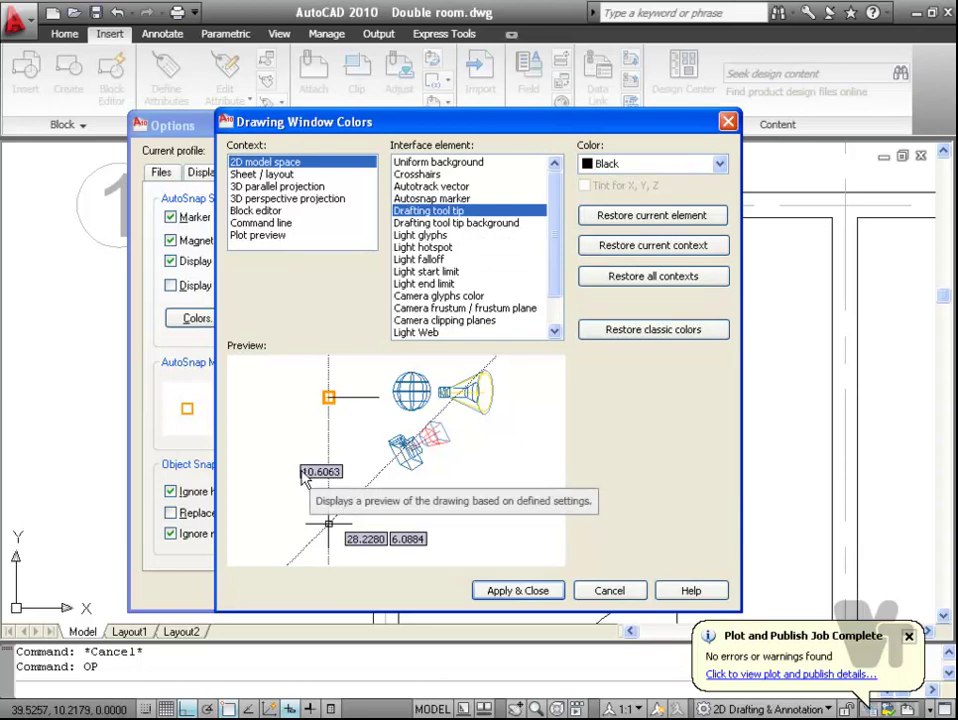
left_click(440, 224)
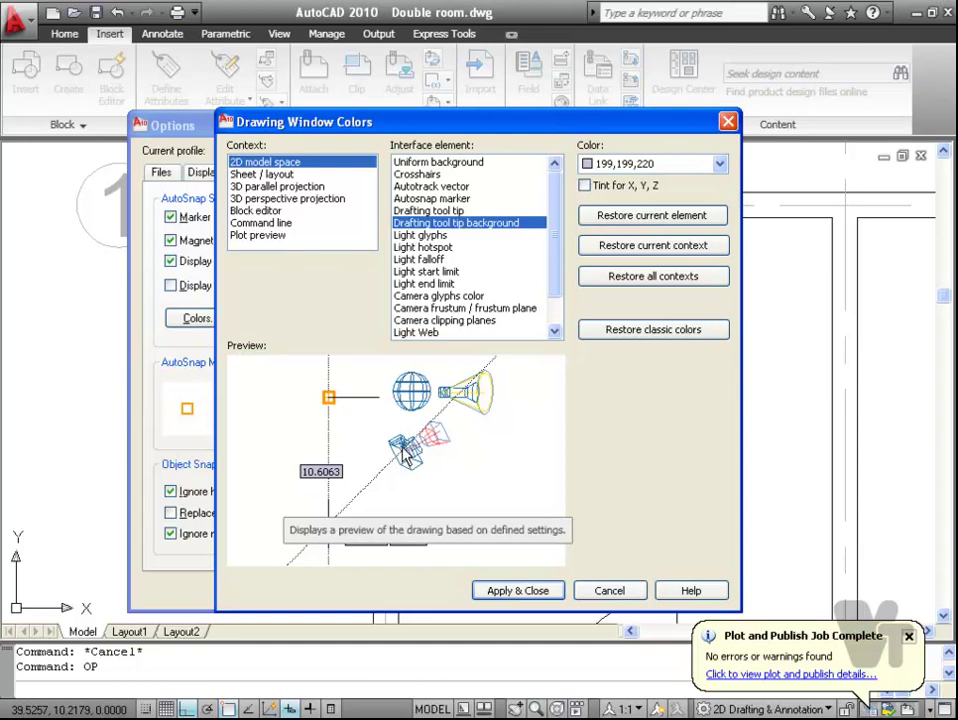
key("Escape")
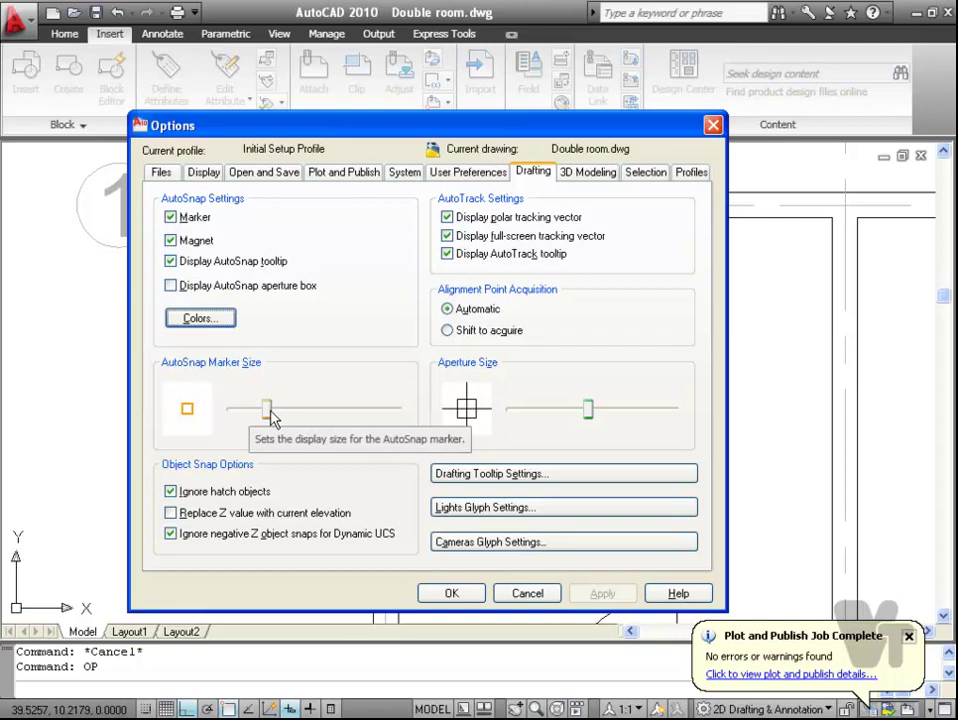
Step: Nudge the AutoSnap Marker Size slider slightly larger
mouse_move(270, 416)
left_mouse_down()
mouse_move(391, 412)
mouse_move(274, 418)
left_mouse_up()
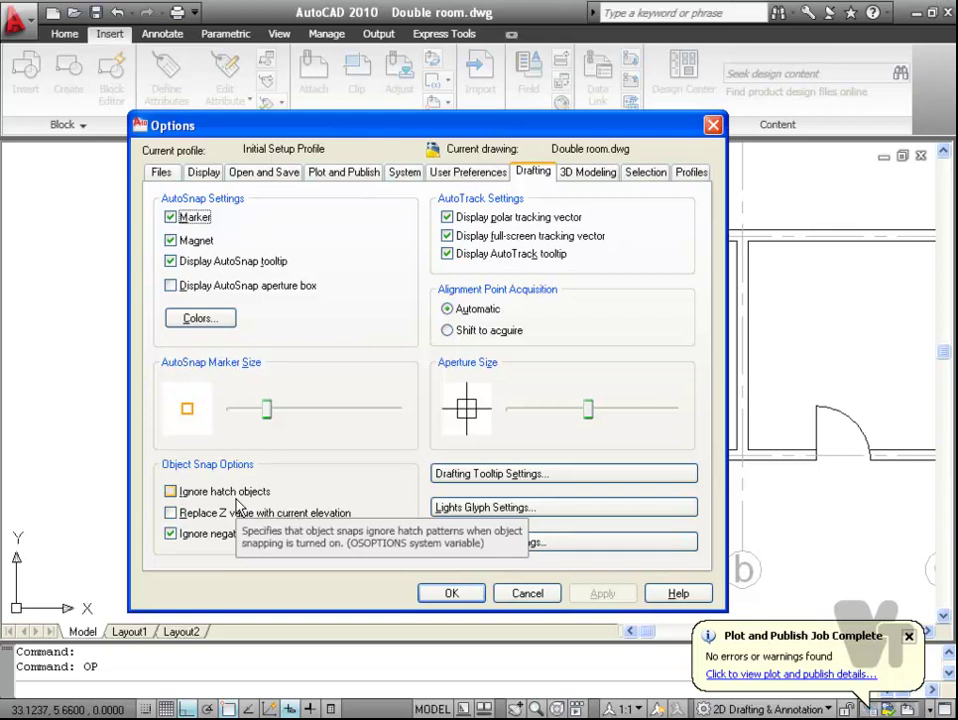
Step: Return to the drawing and test a PL polyline's snapping over the hatch
key("Escape")
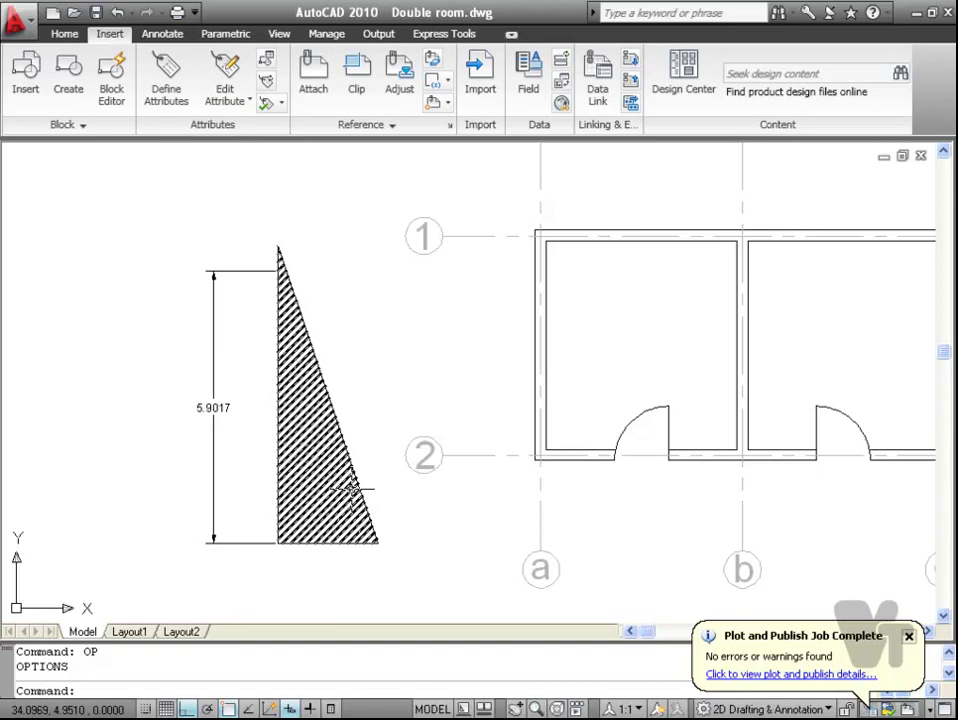
type("pl")
key("Return")
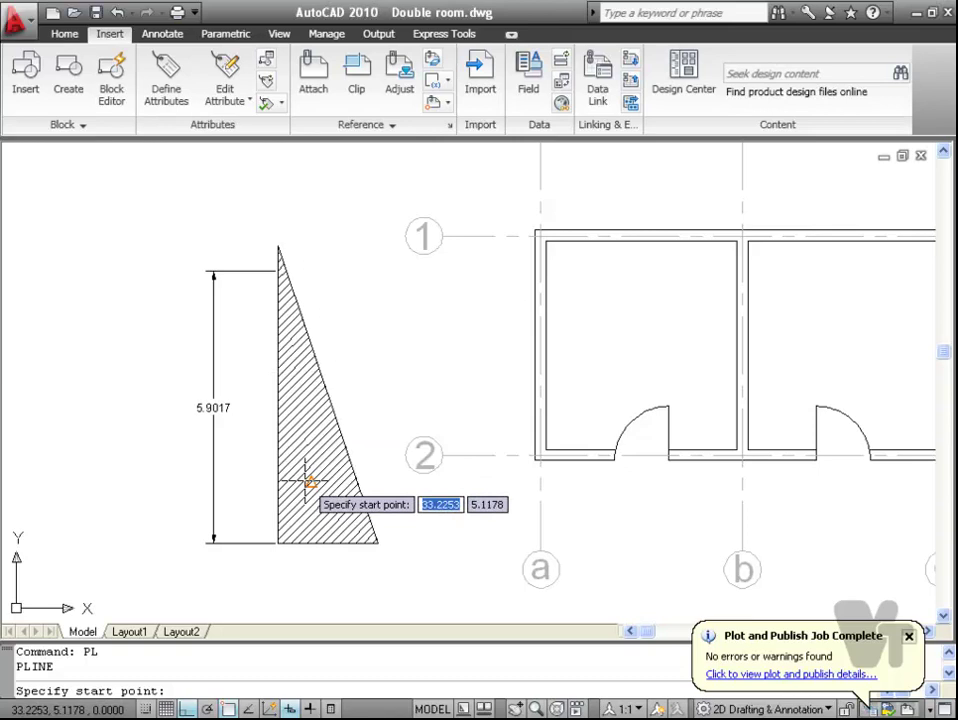
key("Escape")
Step: Turn on Ignore hatch objects in Options, apply it and close
type("op")
key("Return")
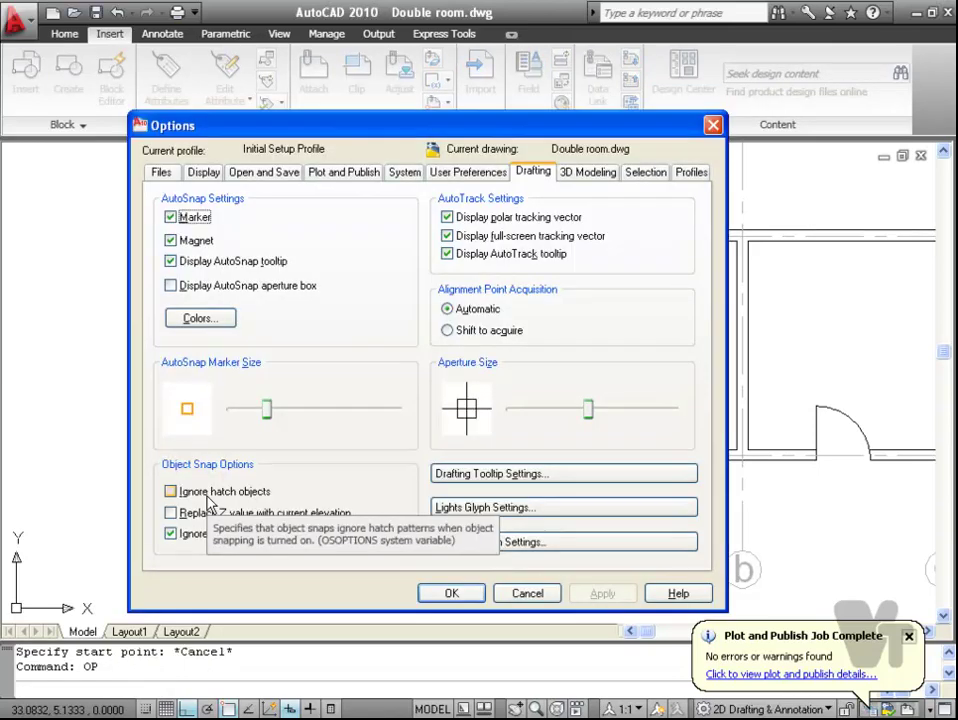
left_click(207, 494)
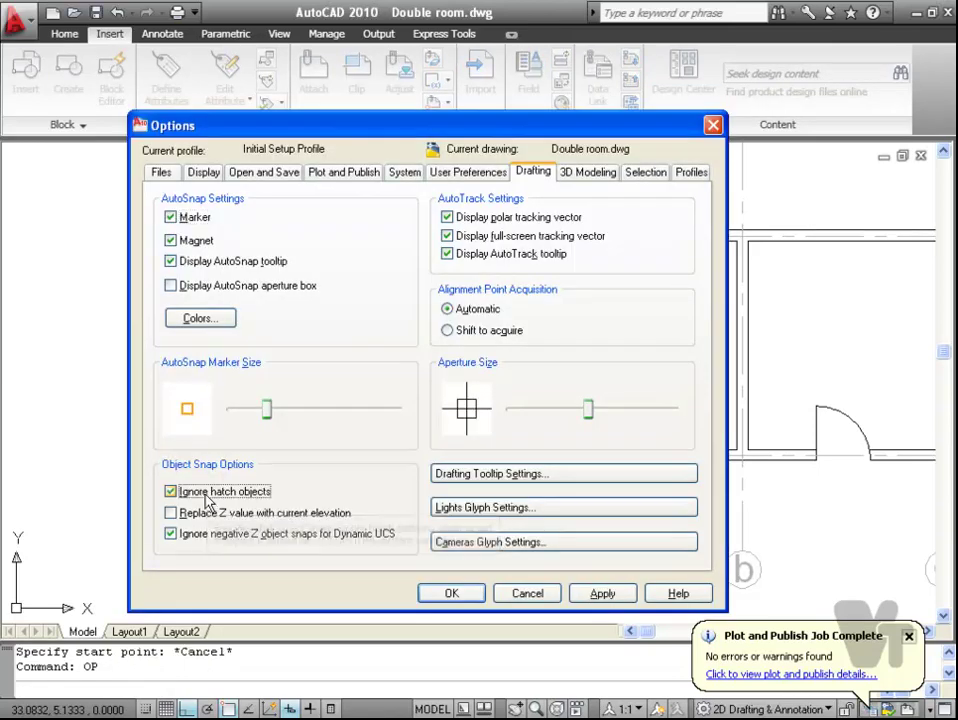
left_click(603, 594)
left_click(451, 594)
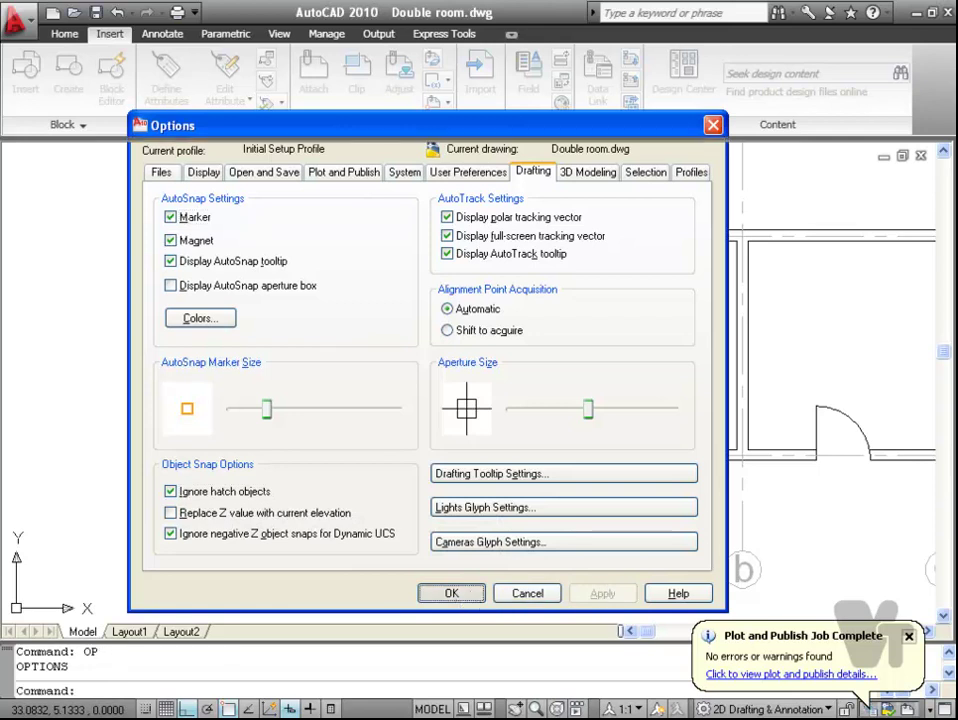
Step: Retest a polyline over the hatch, then reopen Options and close it again
type("PL")
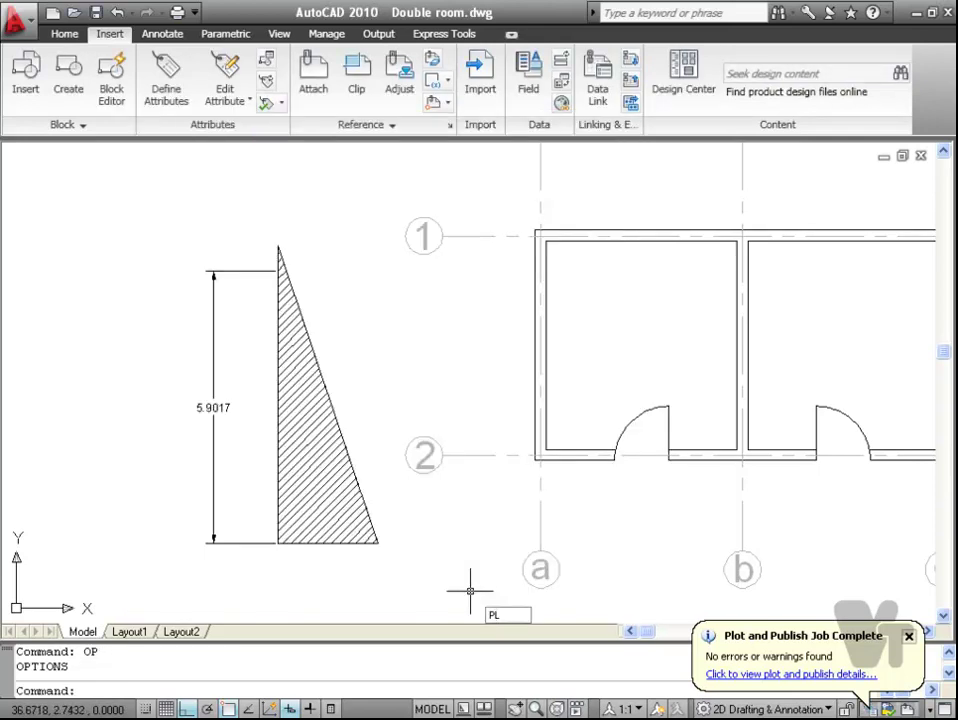
key("Return")
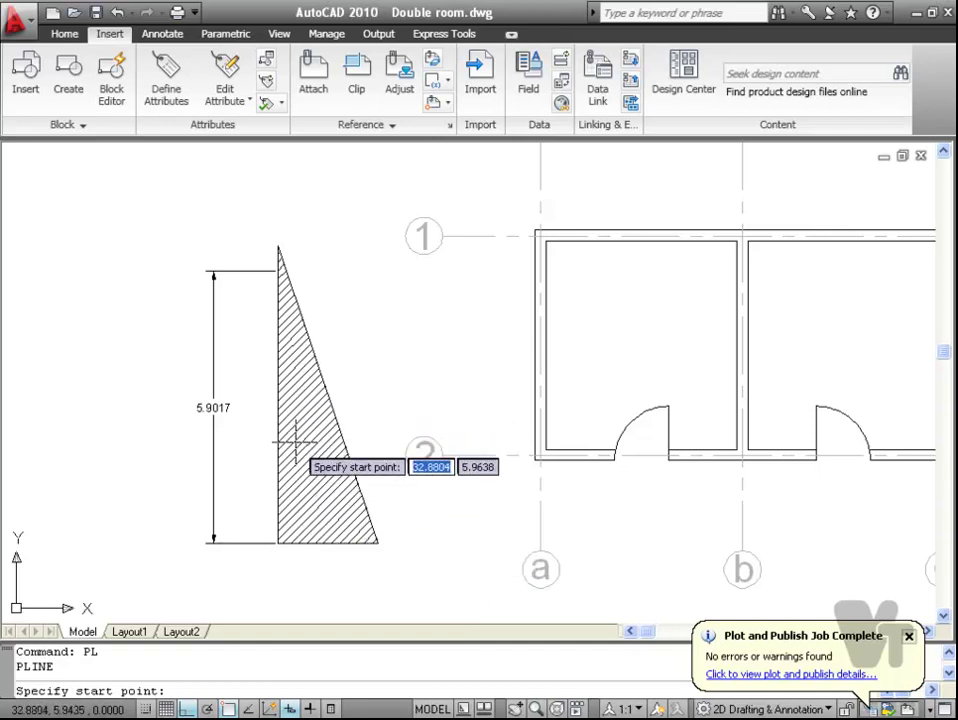
key("Escape")
type("OP")
key("Return")
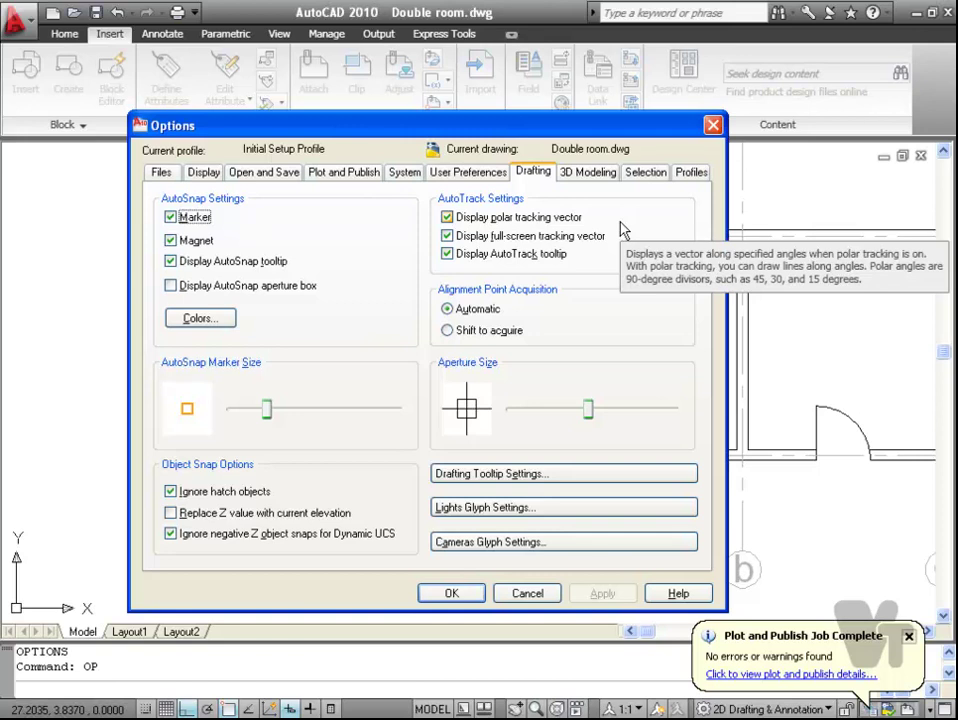
key("Return")
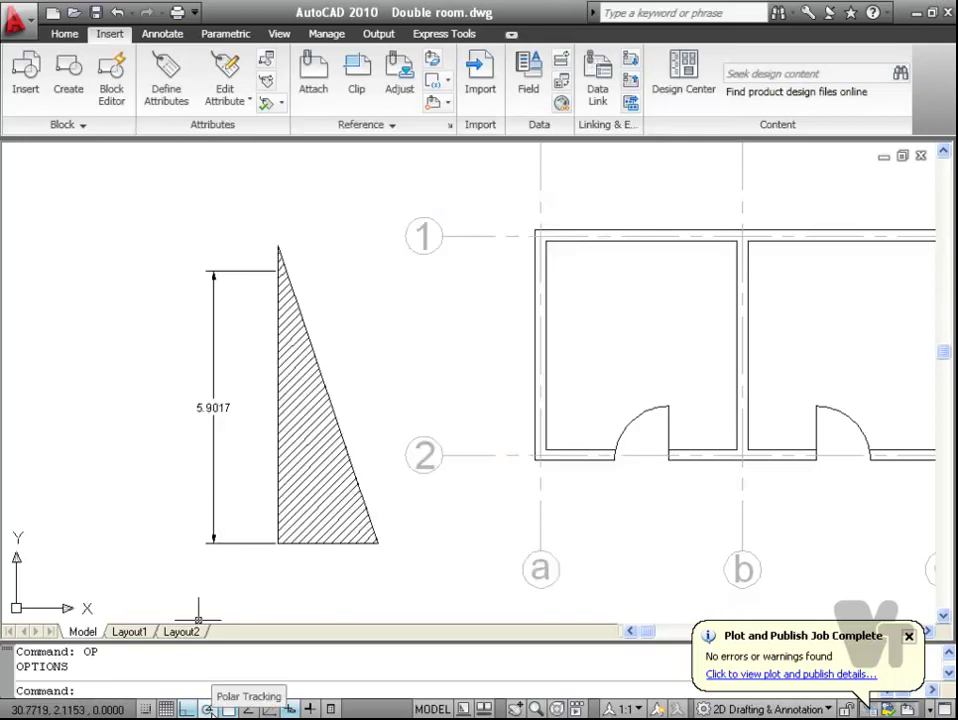
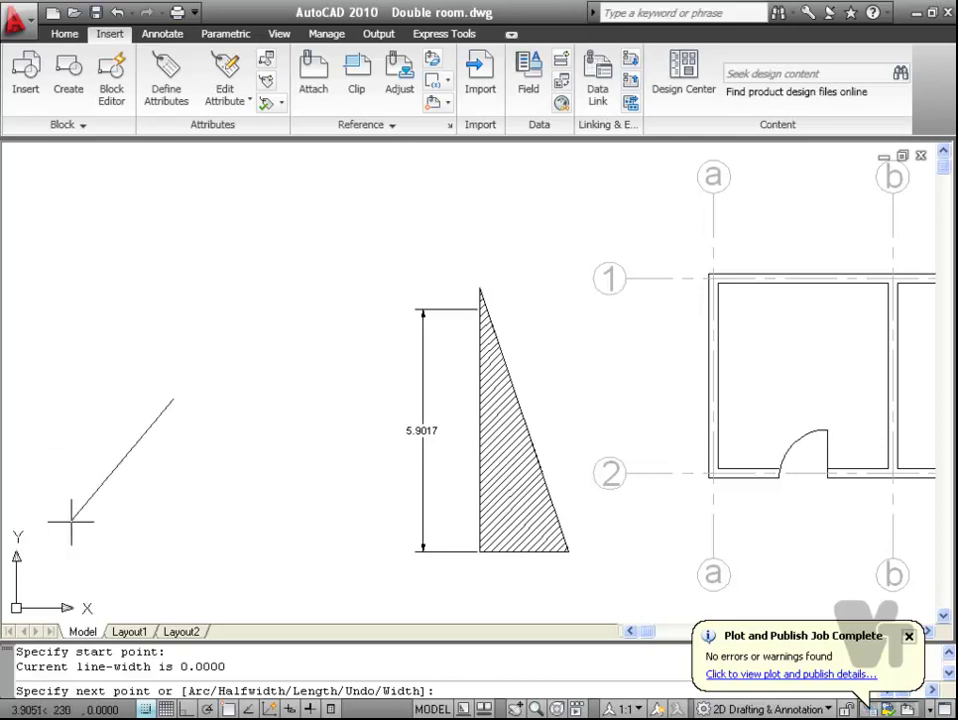
Step: Turn on Polar Tracking, draw an open three-vertex polyline left of the hatched triangle, then open Options
left_click(207, 708)
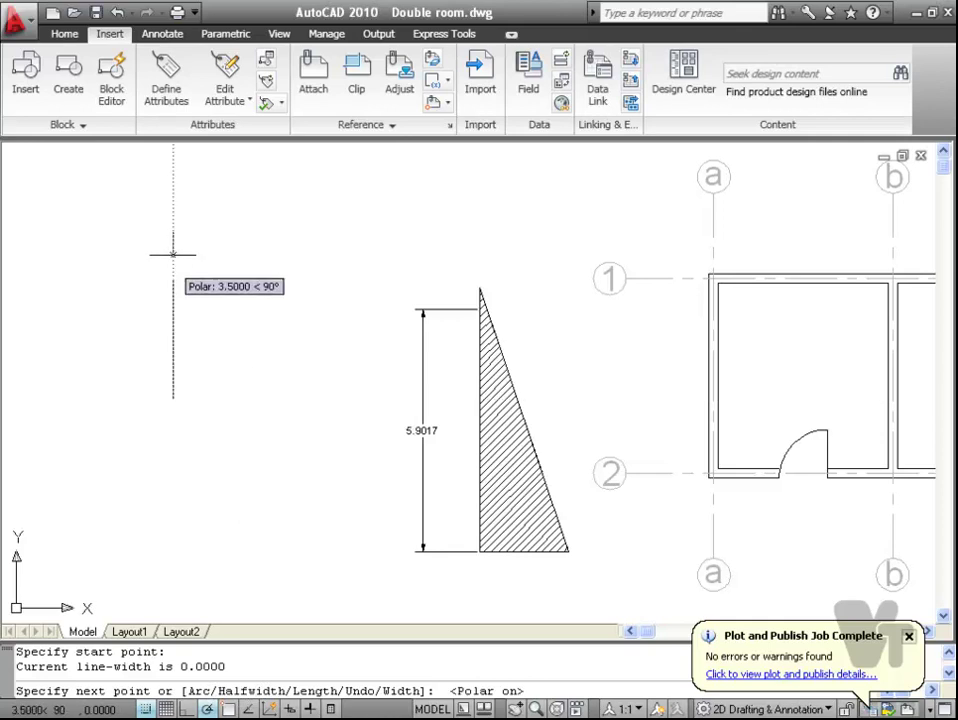
left_click(51, 399)
left_click(51, 562)
left_click(295, 562)
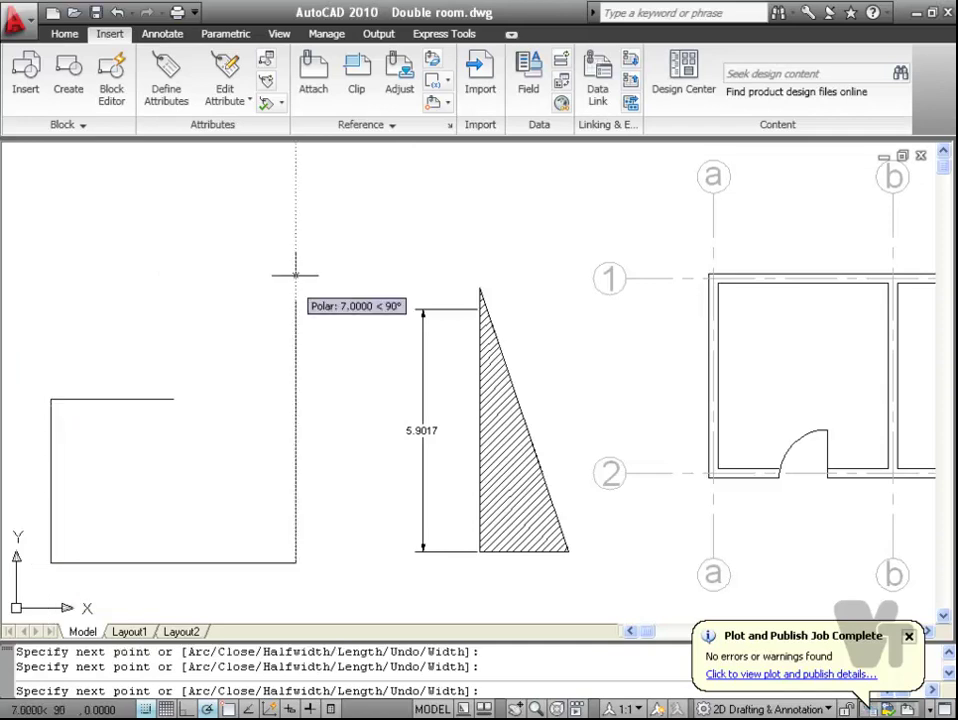
key("Escape")
type("op")
key("Return")
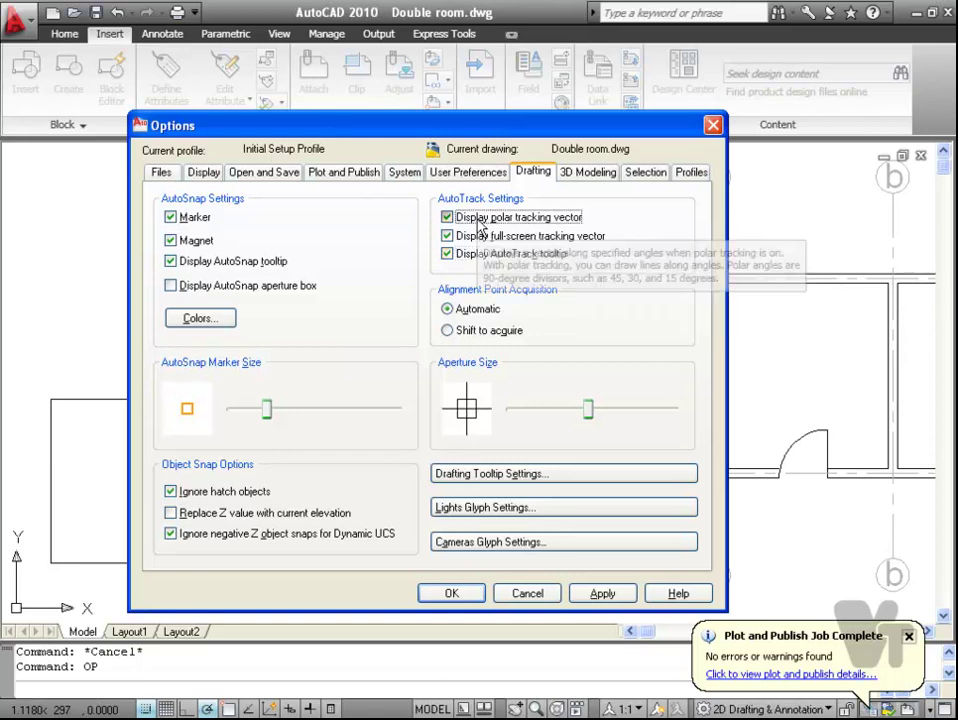
Step: Turn off the polar tracking vector, full-screen tracking vector and AutoTrack tooltip, and apply
left_click(447, 217)
left_click(448, 236)
left_click(474, 258)
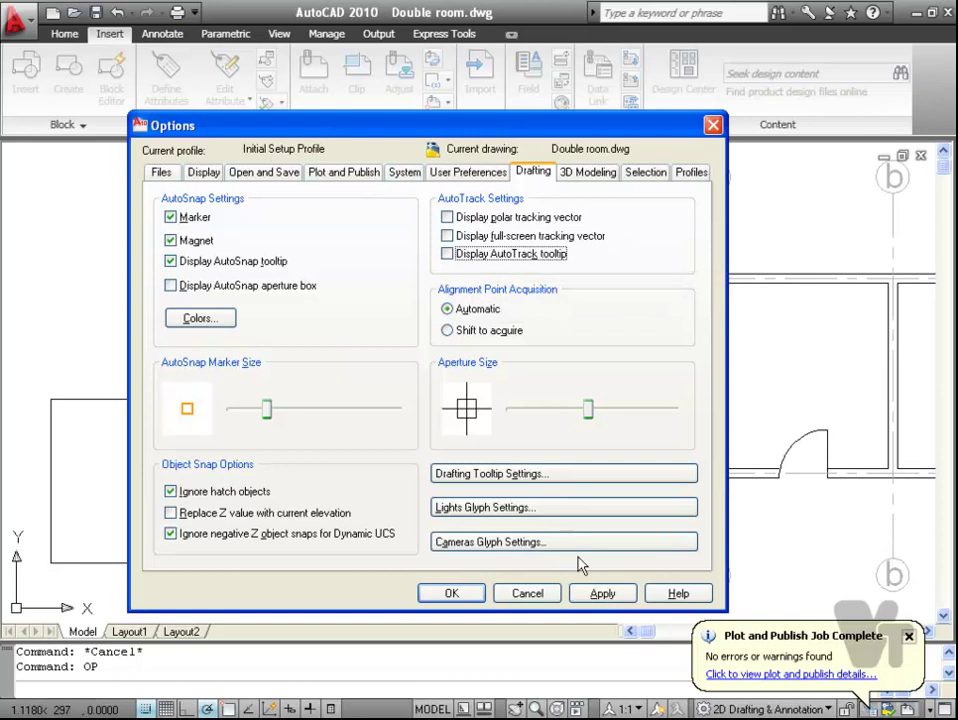
left_click(603, 598)
left_click(451, 594)
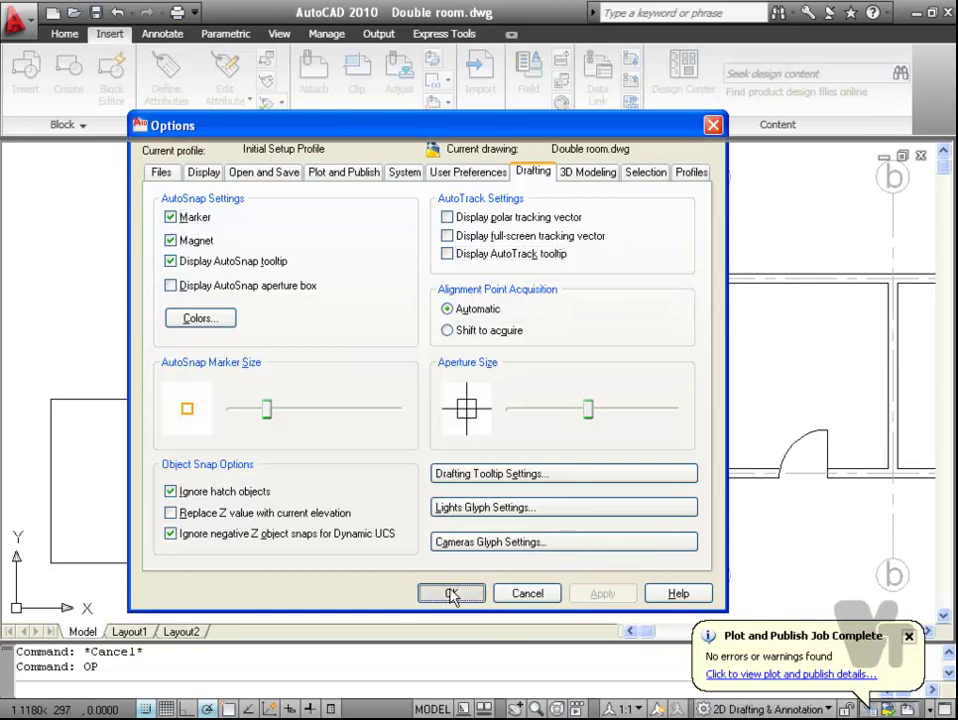
Step: Test the tracking change by drawing a zigzag polyline with PL
type("PL")
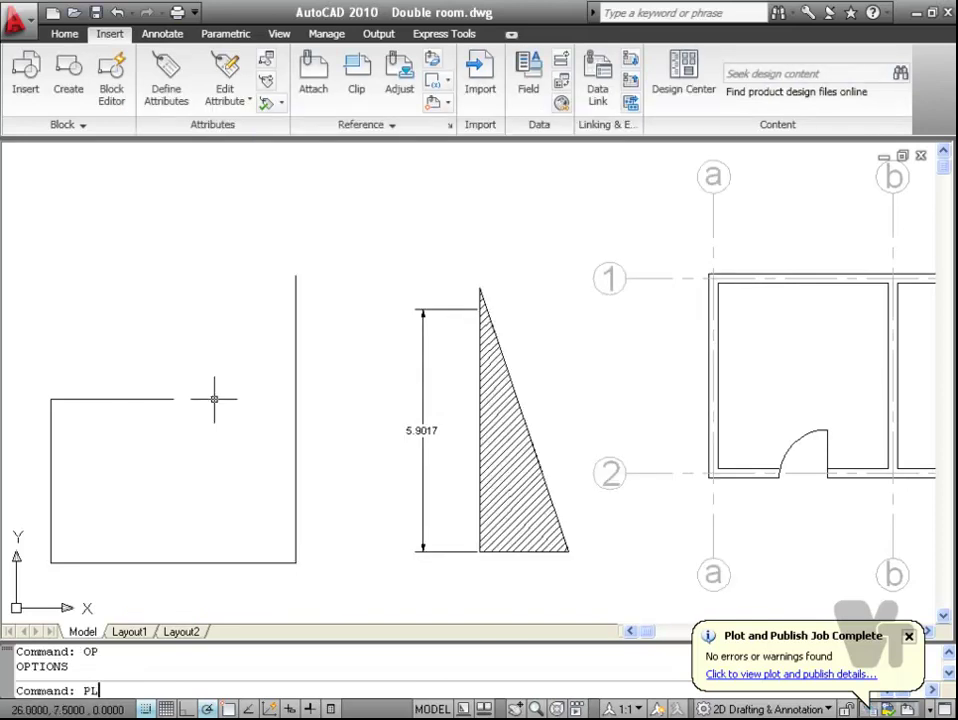
key("Return")
left_click(235, 275)
left_click(235, 439)
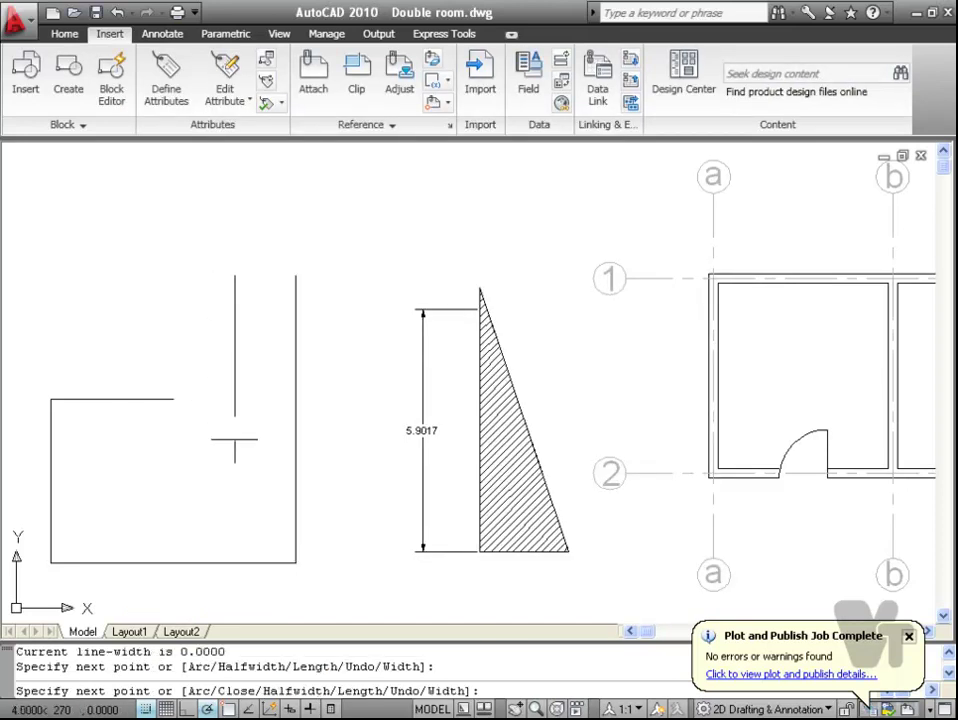
left_click(91, 460)
left_click(91, 275)
key("Escape")
Step: Re-enable the polar and full-screen tracking vectors and the AutoTrack tooltip, and apply
type("OP")
key("Return")
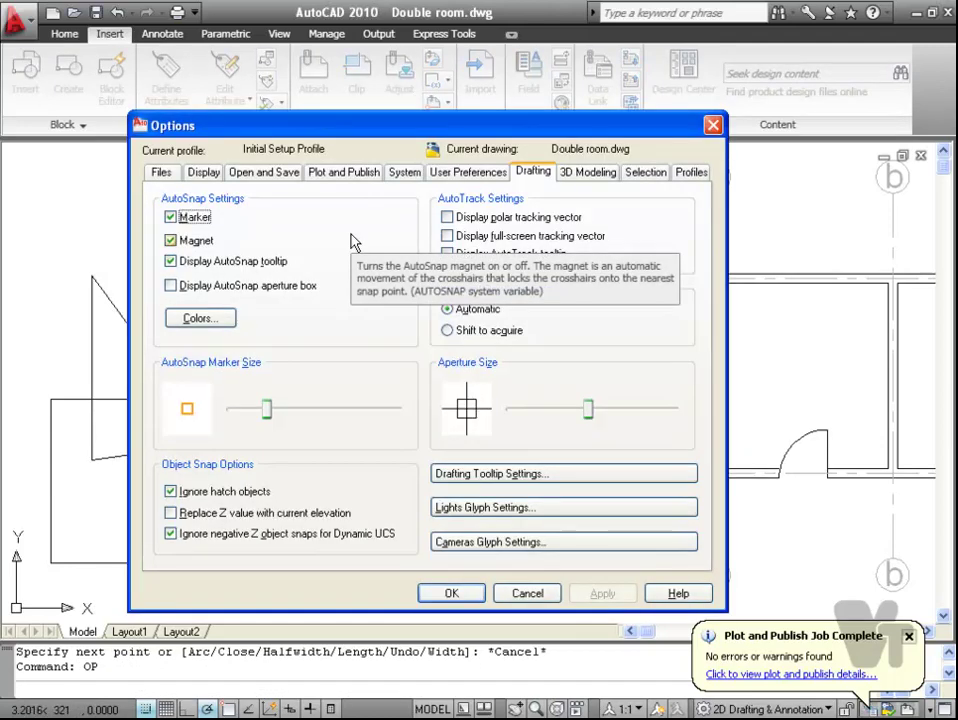
left_click(447, 217)
left_click(447, 236)
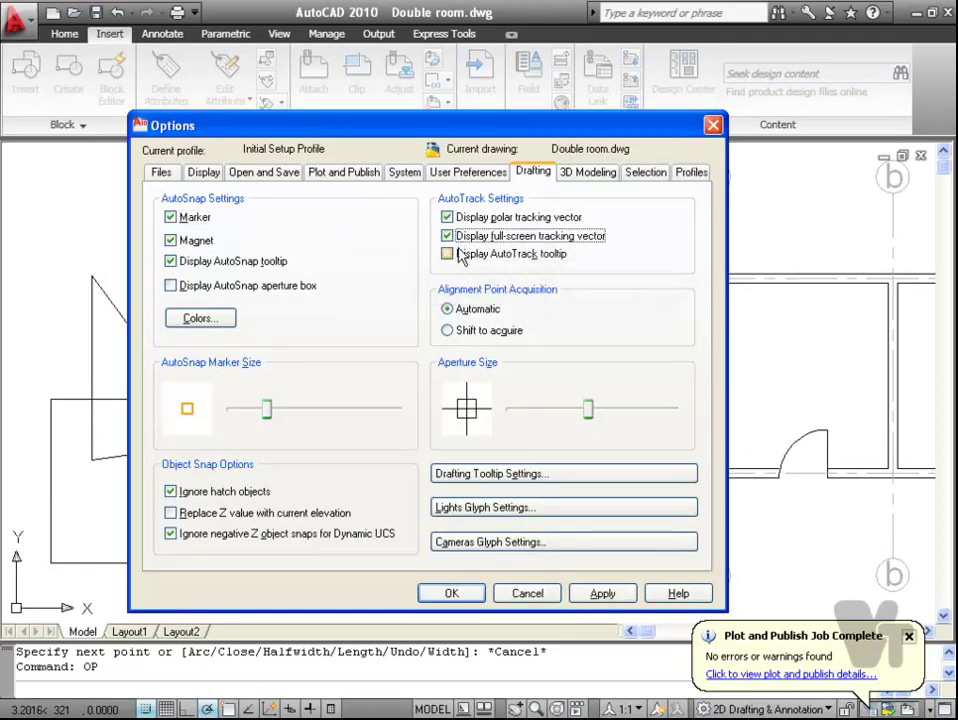
left_click(461, 256)
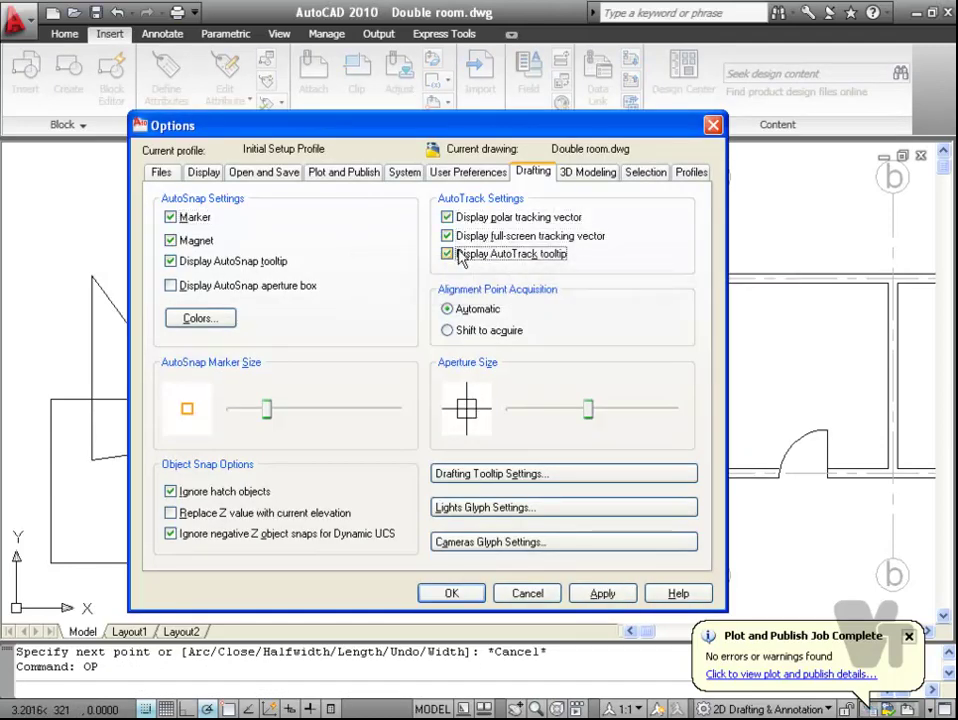
left_click(603, 594)
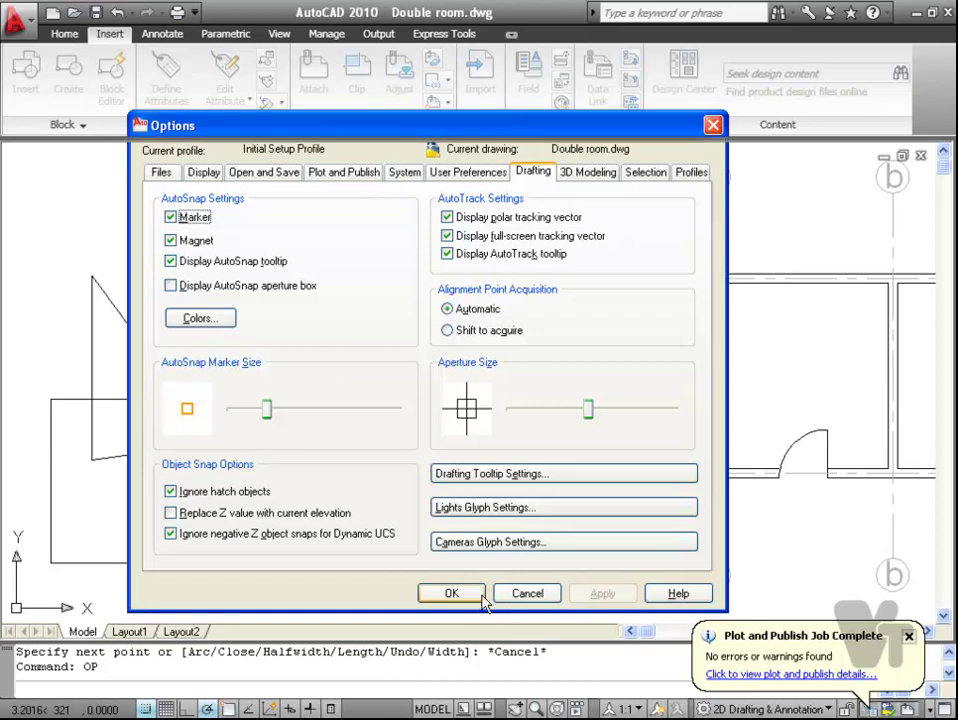
left_click(451, 594)
Step: Start a polyline with a diagonal segment followed by a vertical segment
type("pl")
key("Return")
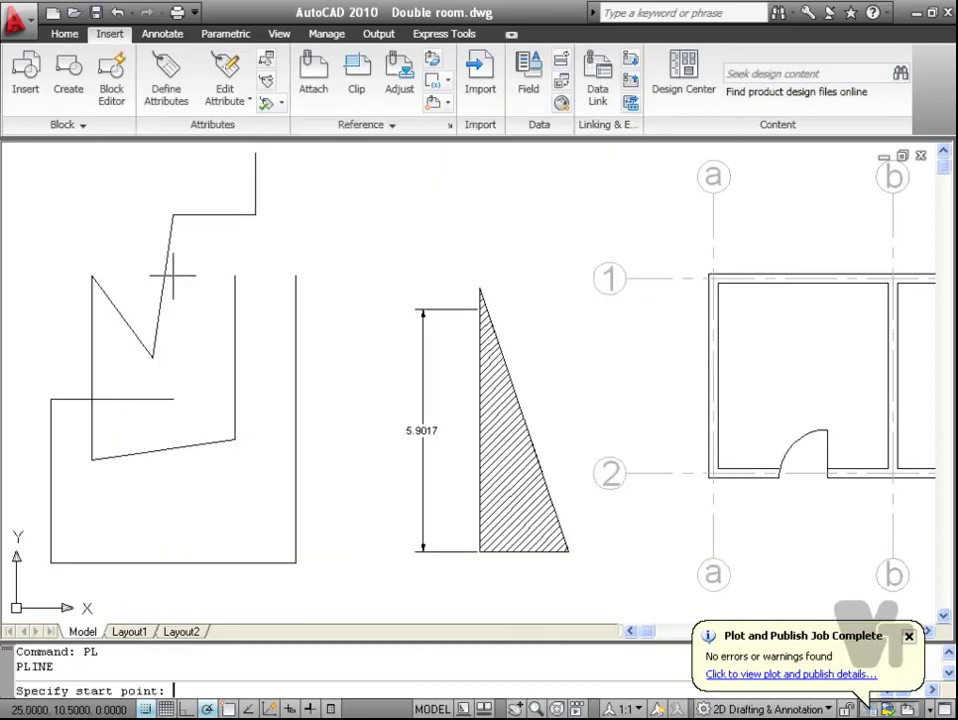
left_click(439, 256)
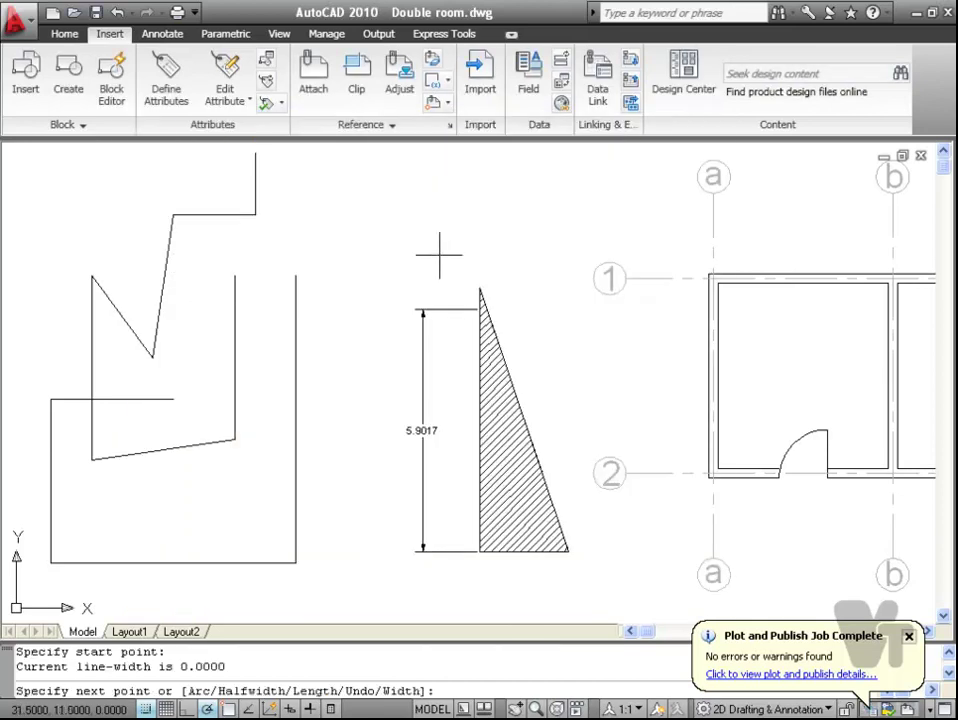
left_click(357, 356)
left_click(357, 235)
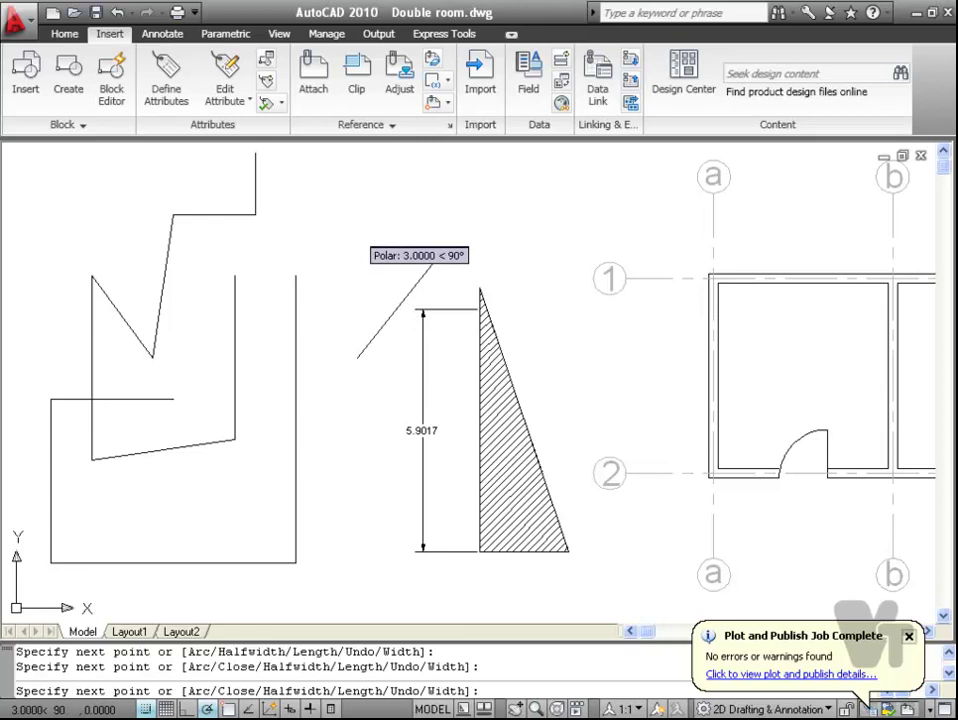
Step: End the polyline's last segment on the tracked endpoint and finish it
type("op")
key("Return")
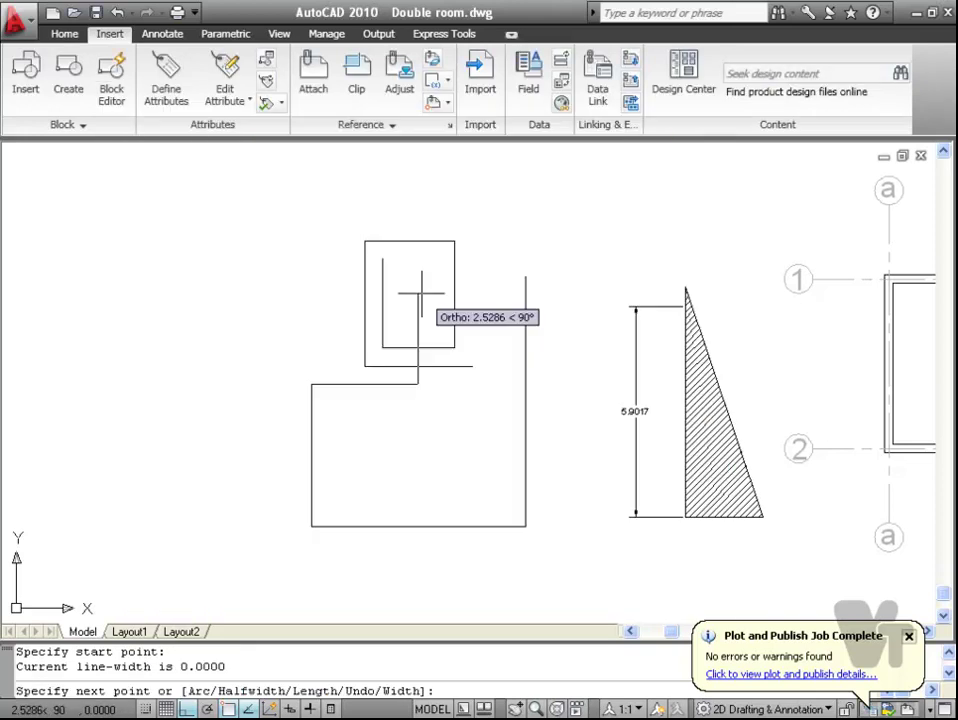
mouse_move(525, 276)
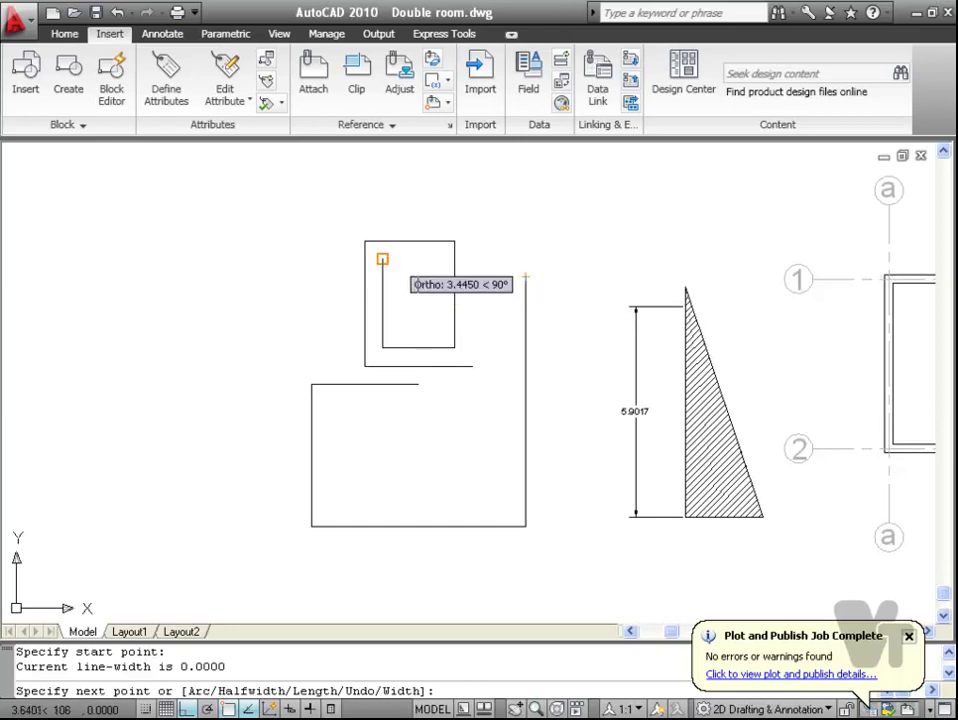
mouse_move(382, 259)
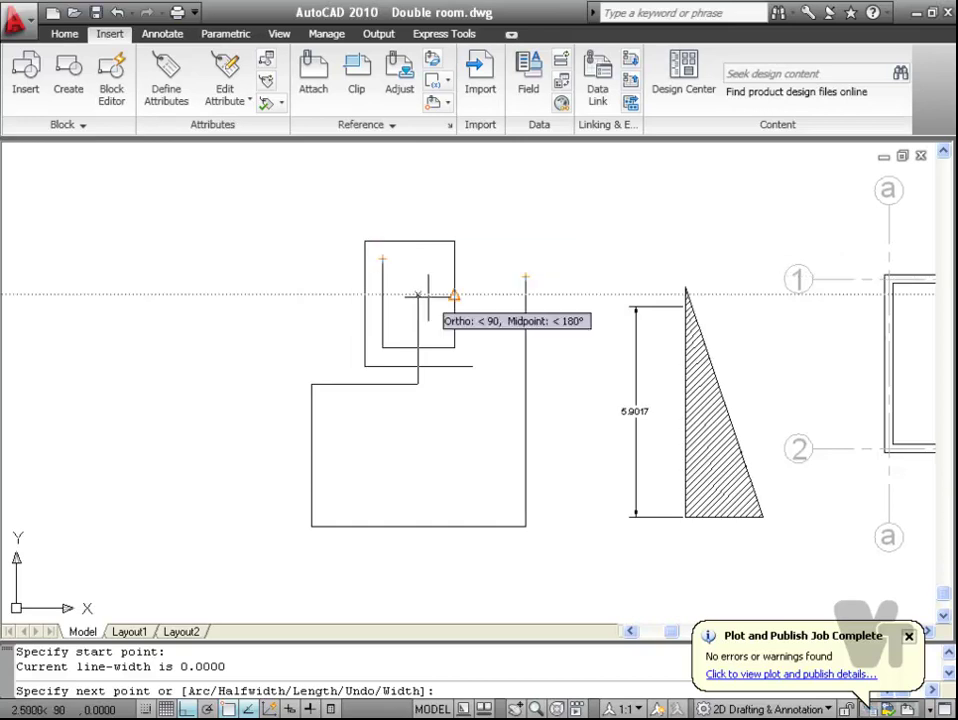
left_click(525, 276)
key("Return")
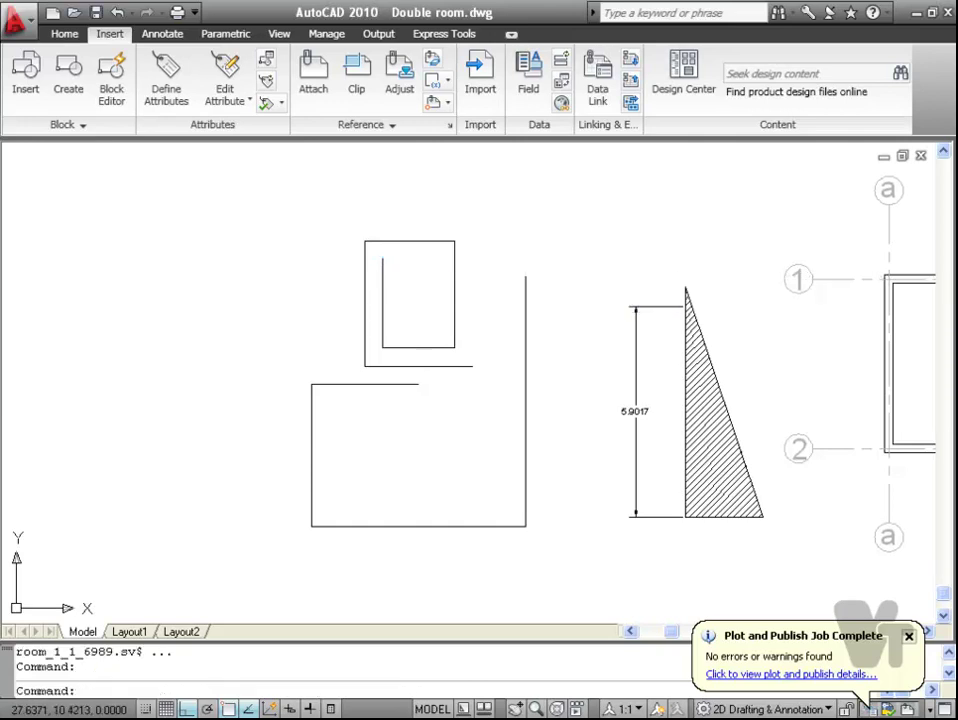
type("OP")
key("Return")
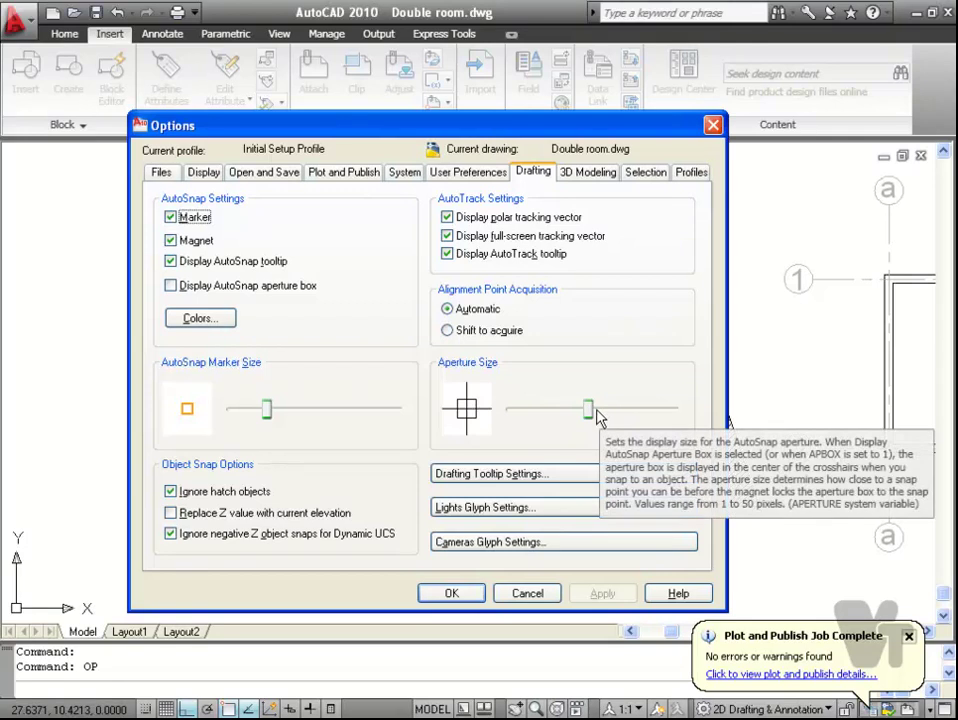
Step: Review Aperture Size, Drafting Tooltip, Lights Glyph and Cameras Glyph settings unchanged, then go to 3D Modeling
mouse_move(592, 421)
left_mouse_down()
mouse_move(631, 419)
mouse_move(592, 423)
left_mouse_up()
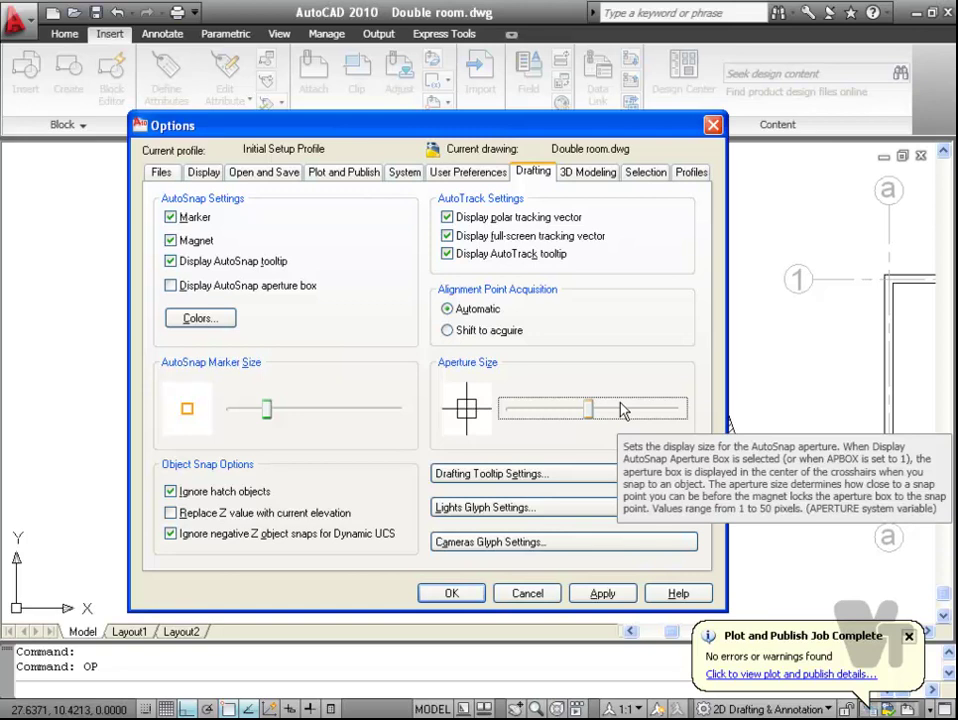
left_click(608, 476)
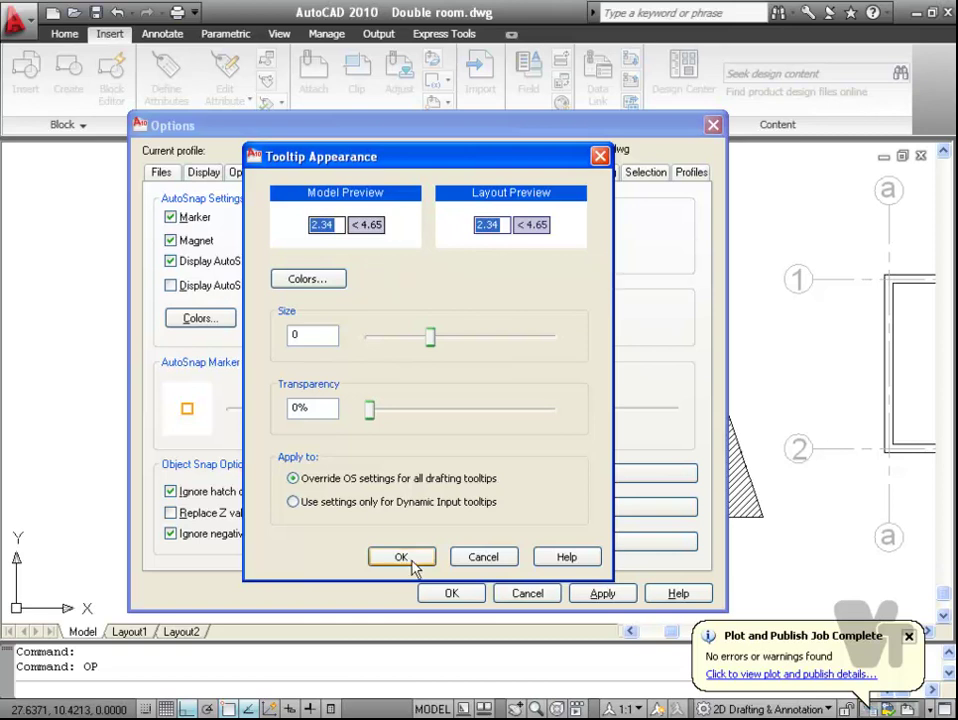
left_click(599, 155)
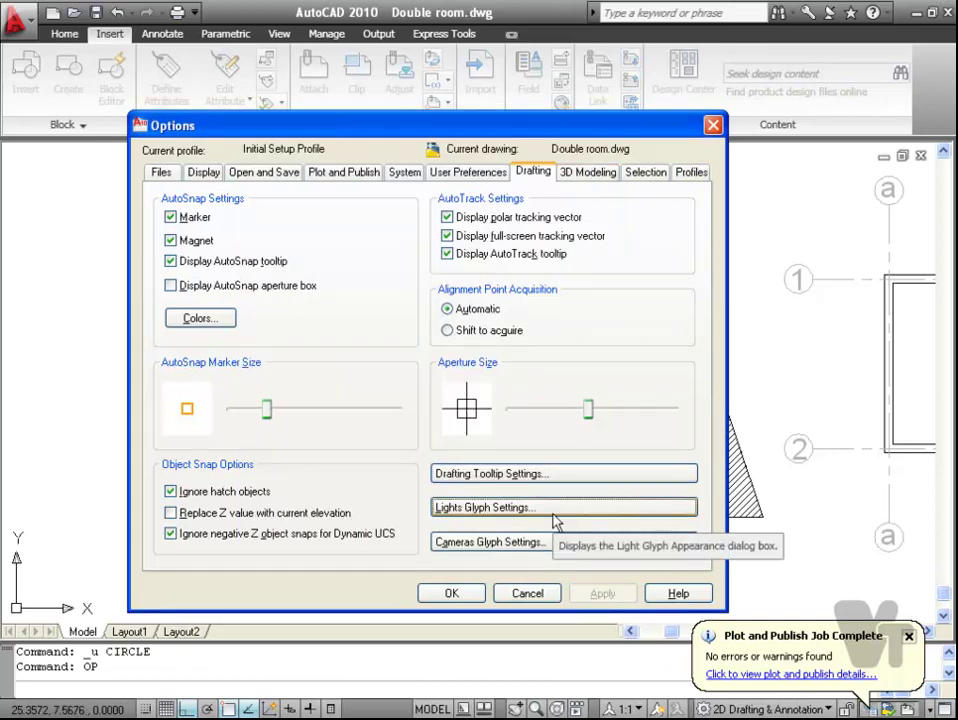
left_click(554, 514)
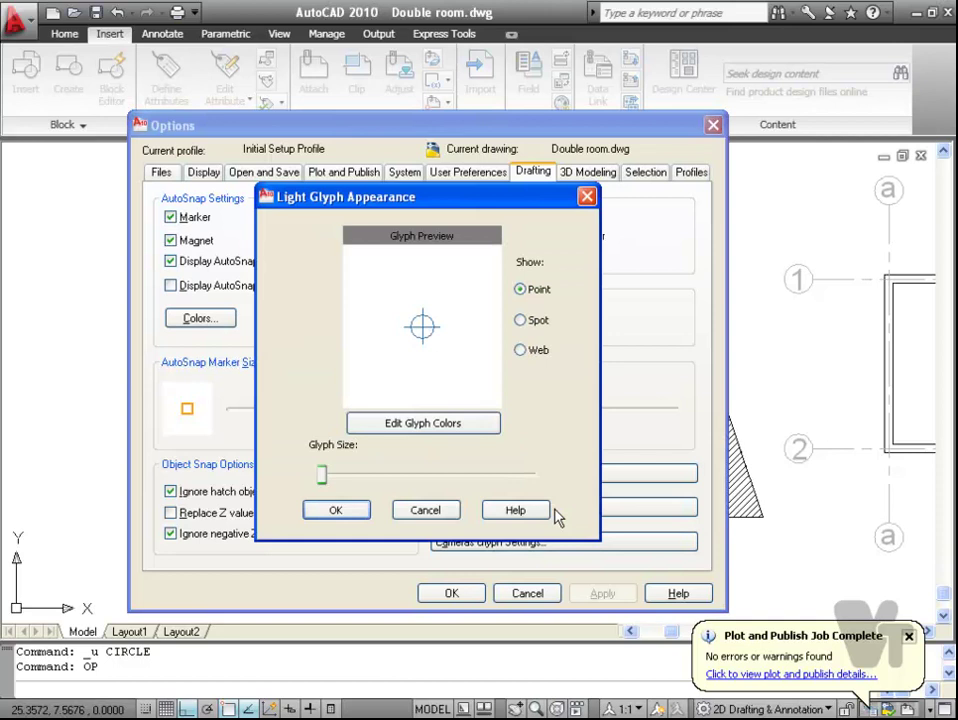
left_click(403, 512)
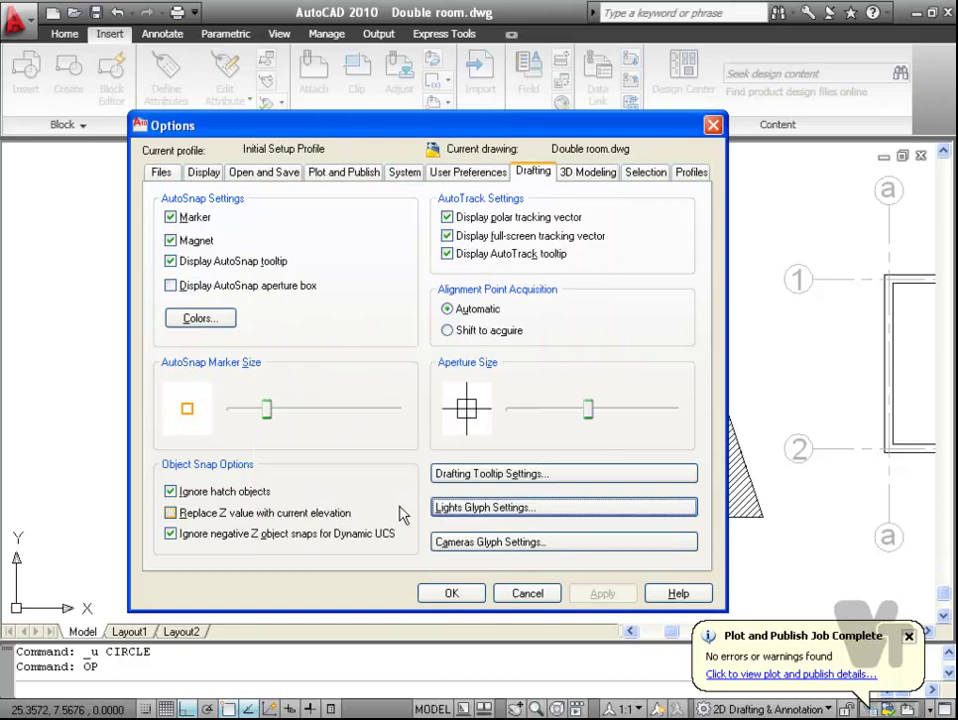
left_click(543, 545)
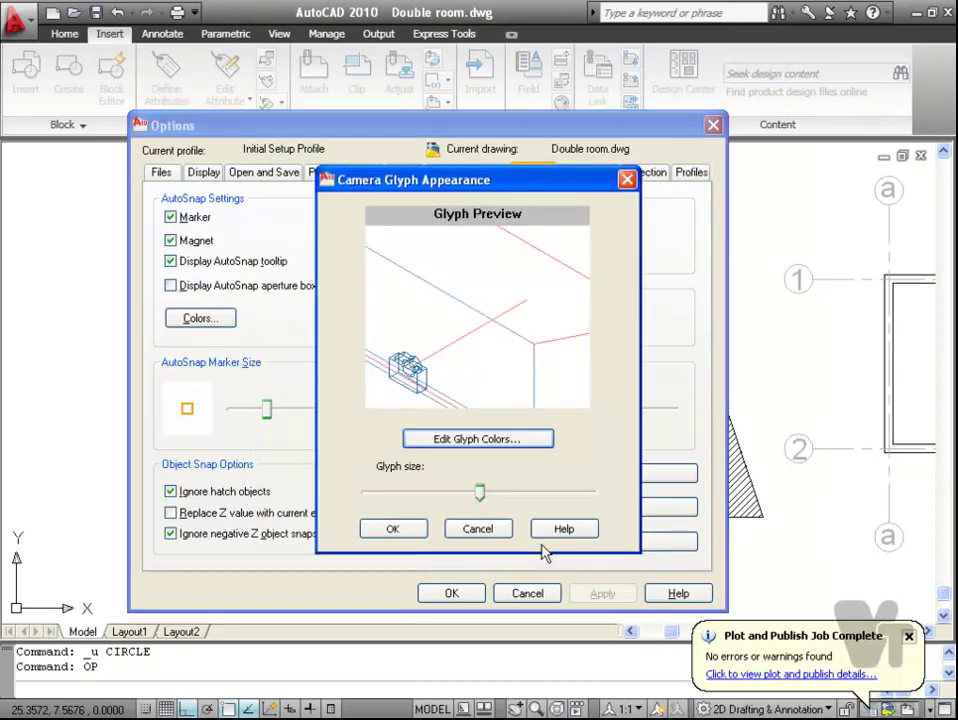
left_click(488, 536)
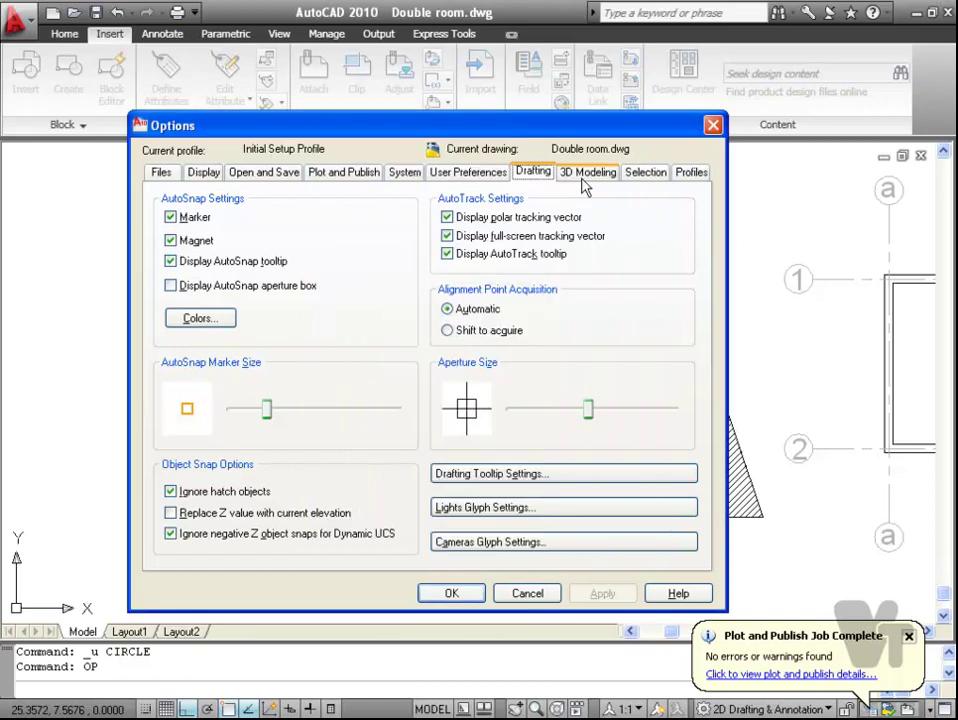
left_click(585, 178)
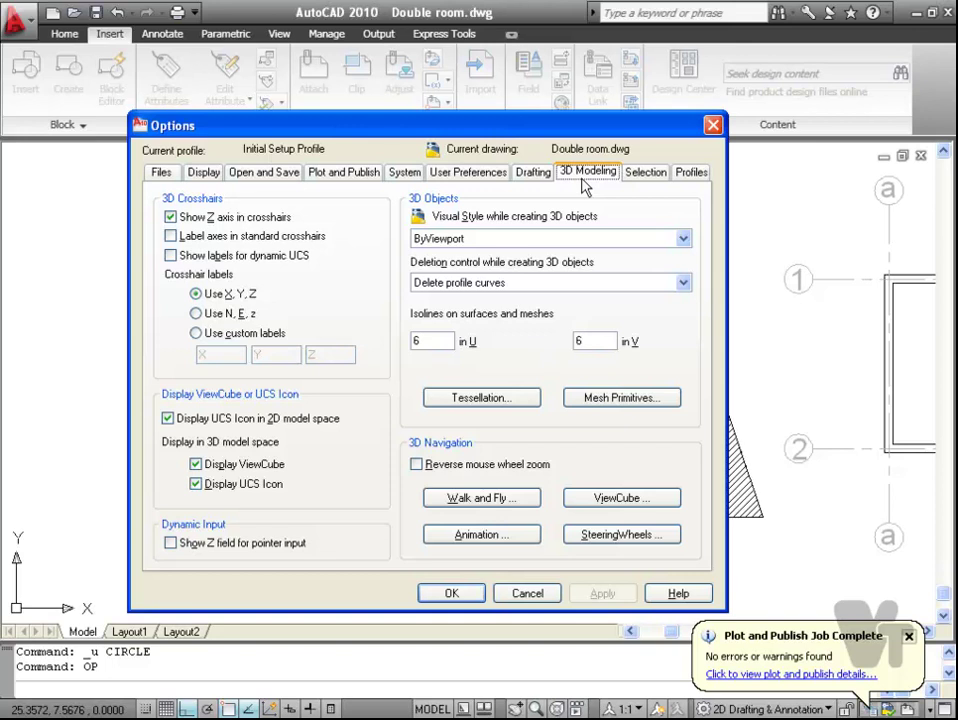
Step: Enlarge the pickbox on the Selection tab and test it with the COPY command
left_click(646, 174)
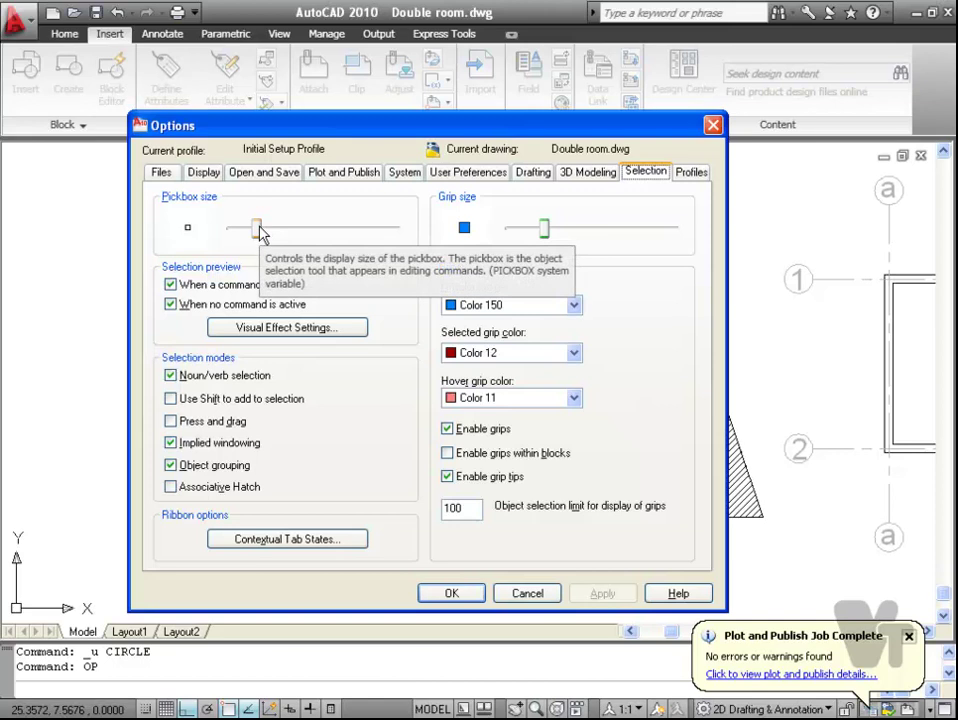
mouse_move(259, 232)
left_mouse_down()
mouse_move(306, 231)
mouse_move(248, 230)
left_mouse_up()
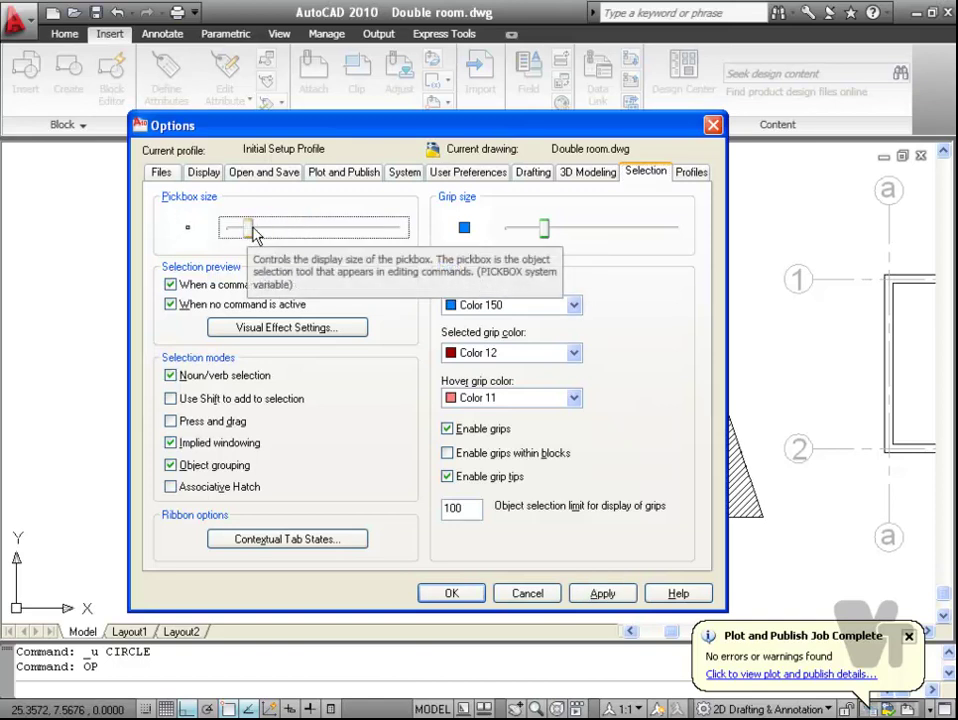
key("Return")
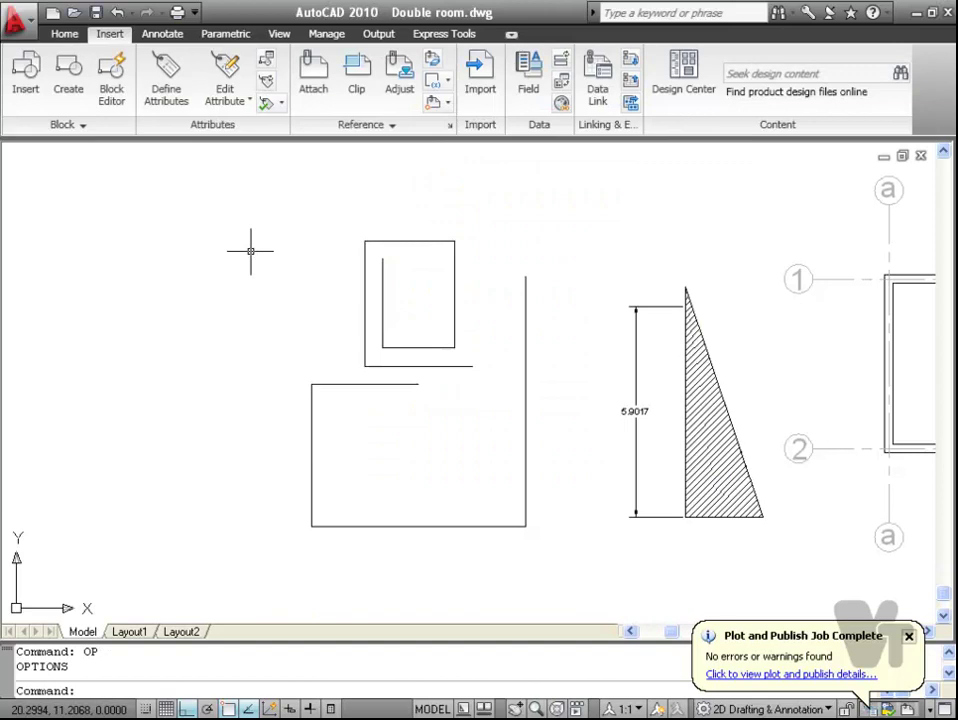
type("CO")
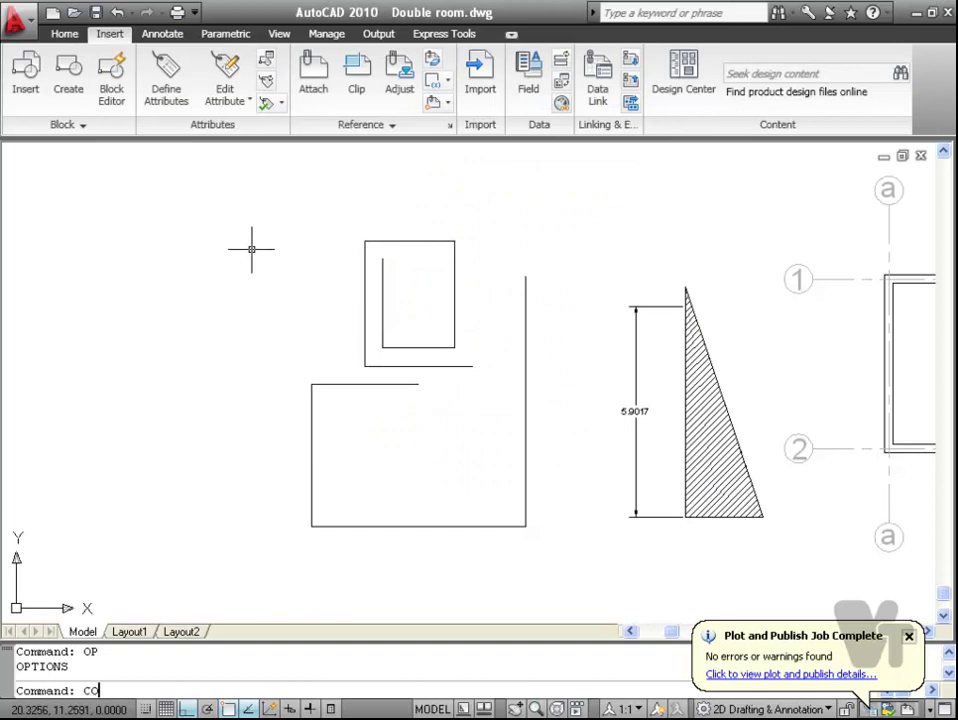
key("Return")
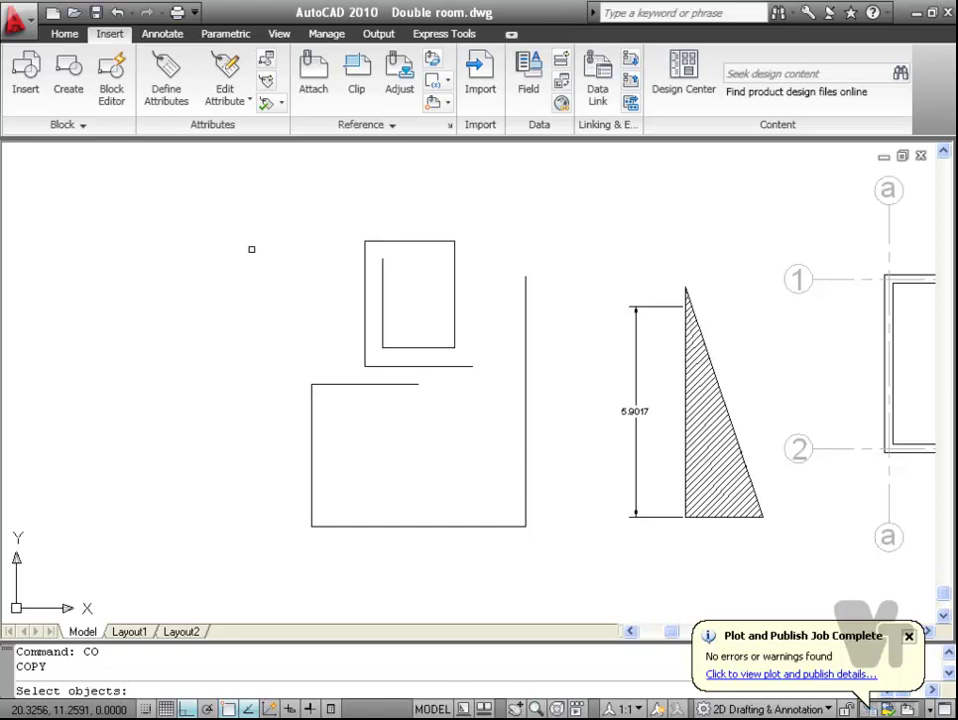
key("Escape")
Step: Shrink the pickbox back to a small size in Options
type("OP")
key("Return")
left_click_drag(259, 229, 297, 230)
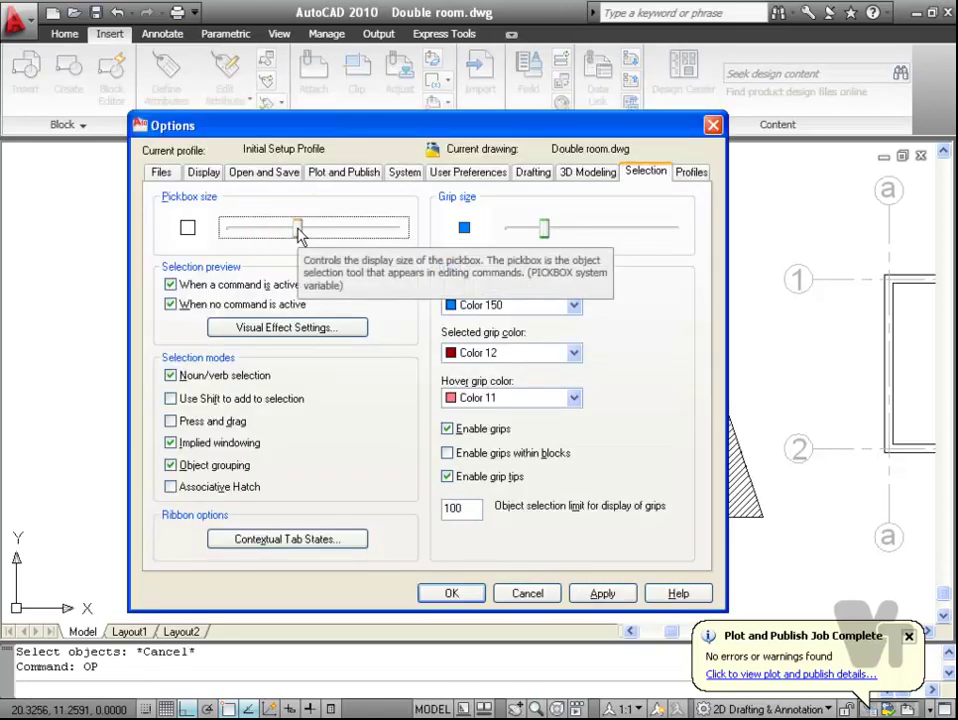
left_click_drag(293, 230, 243, 230)
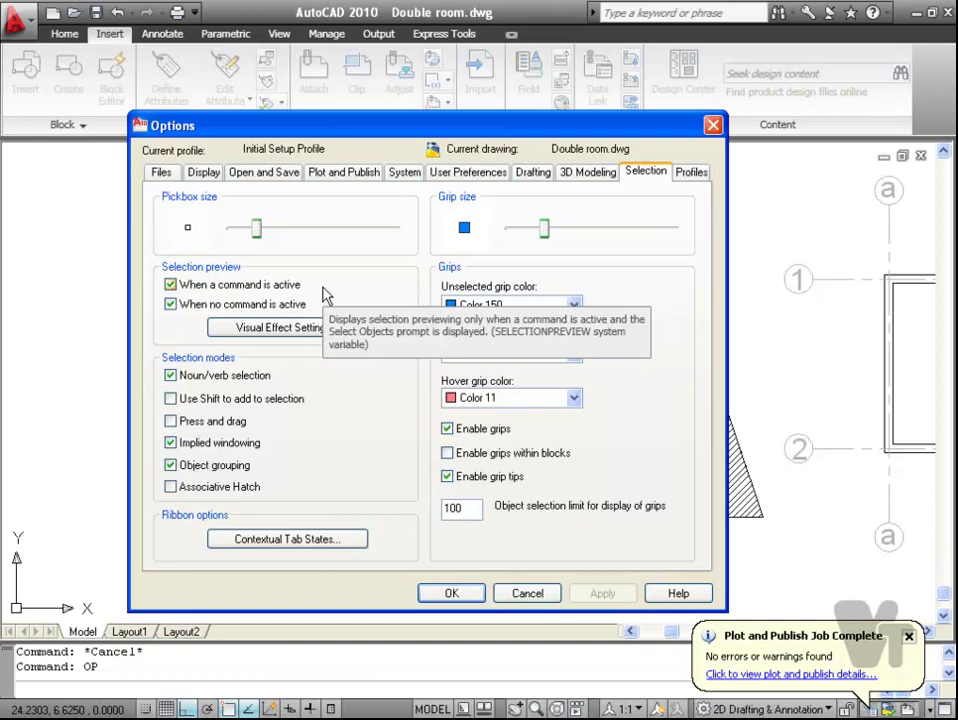
key("Escape")
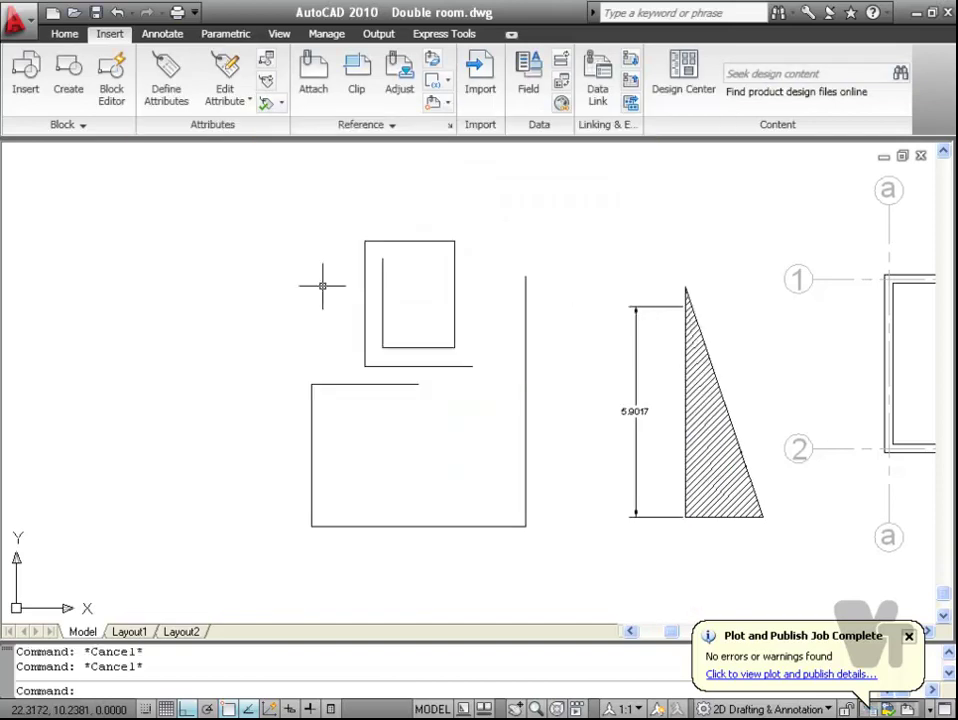
Step: Try the Dash, Thicken and Both selection preview effects and settle on Dash
left_click(230, 309)
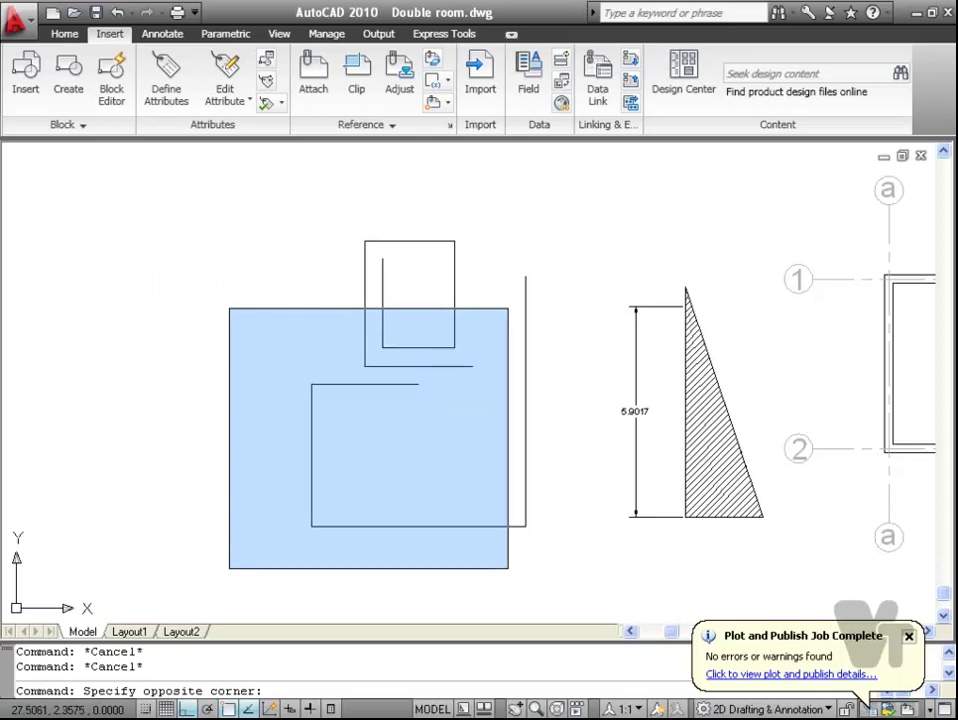
key("Escape")
type("op")
key("Return")
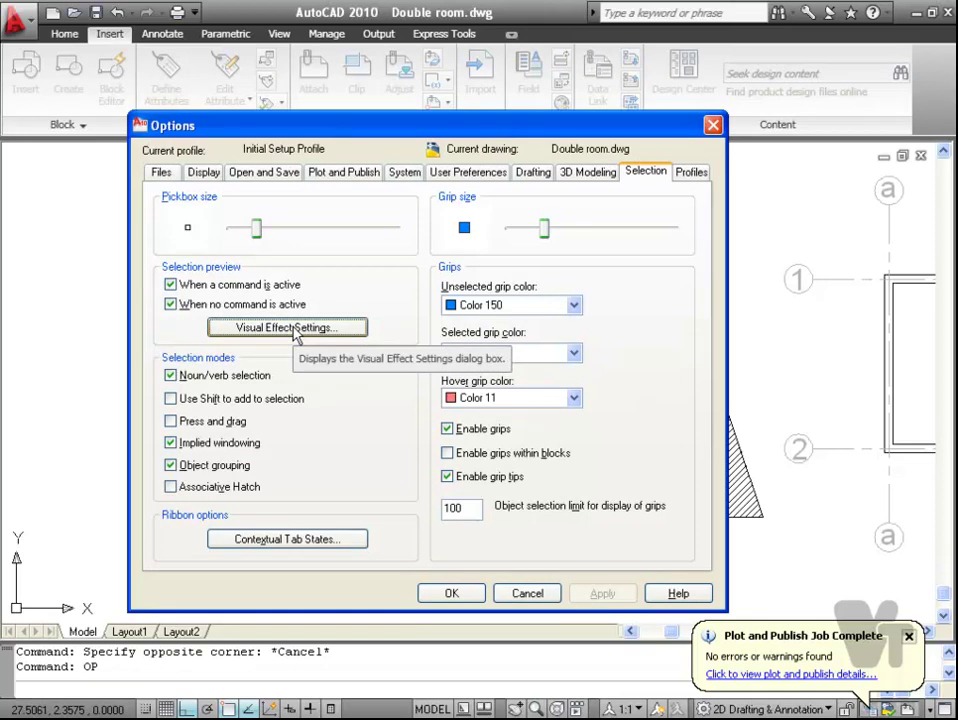
left_click(290, 327)
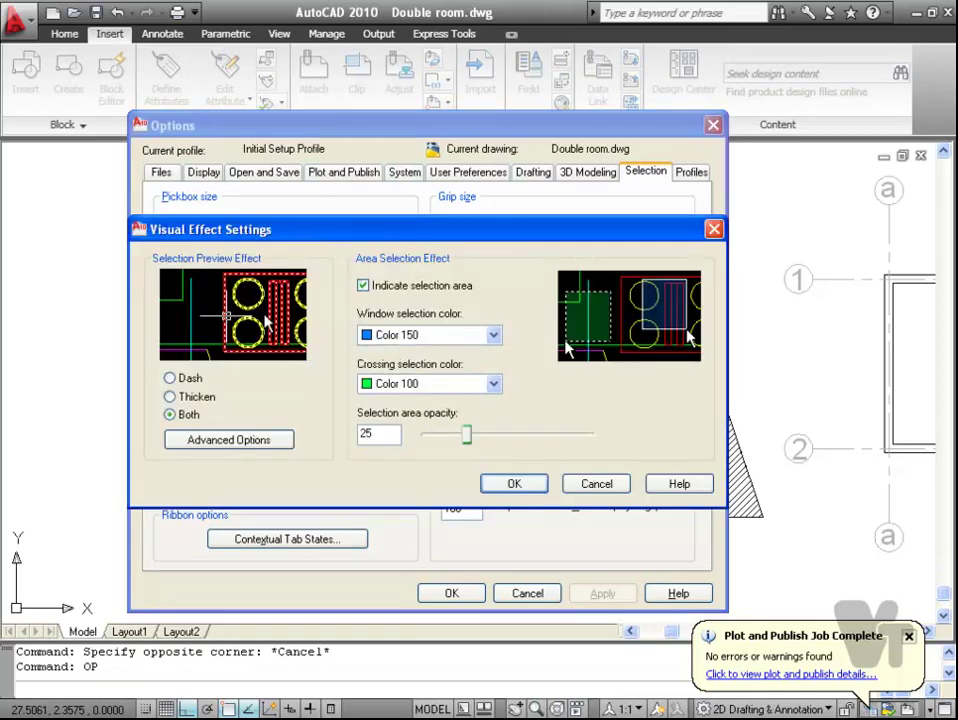
left_click(181, 381)
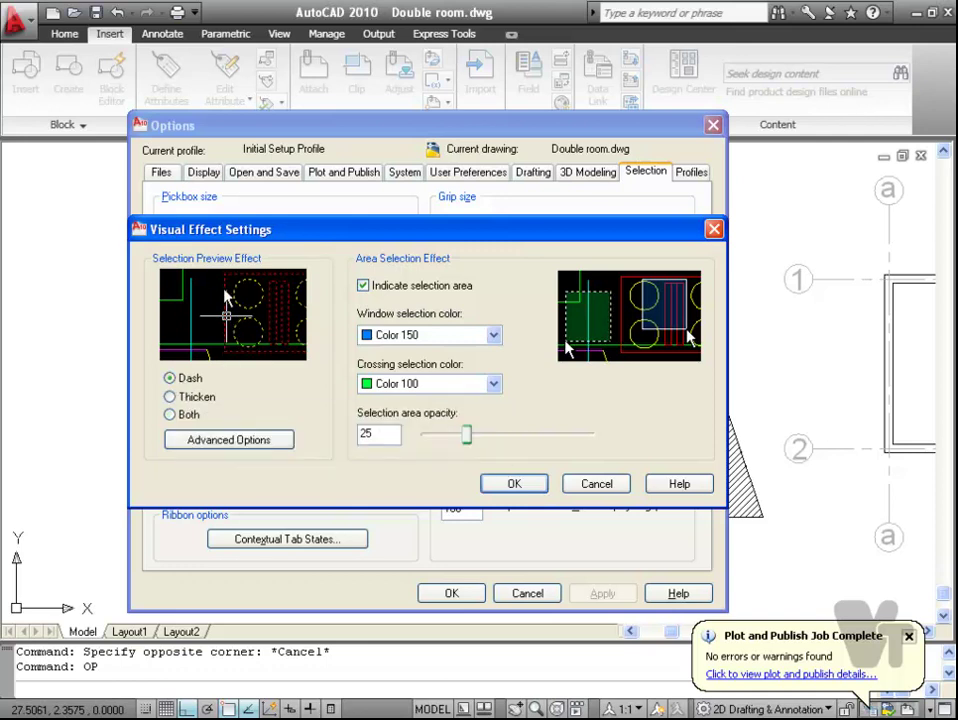
left_click(189, 399)
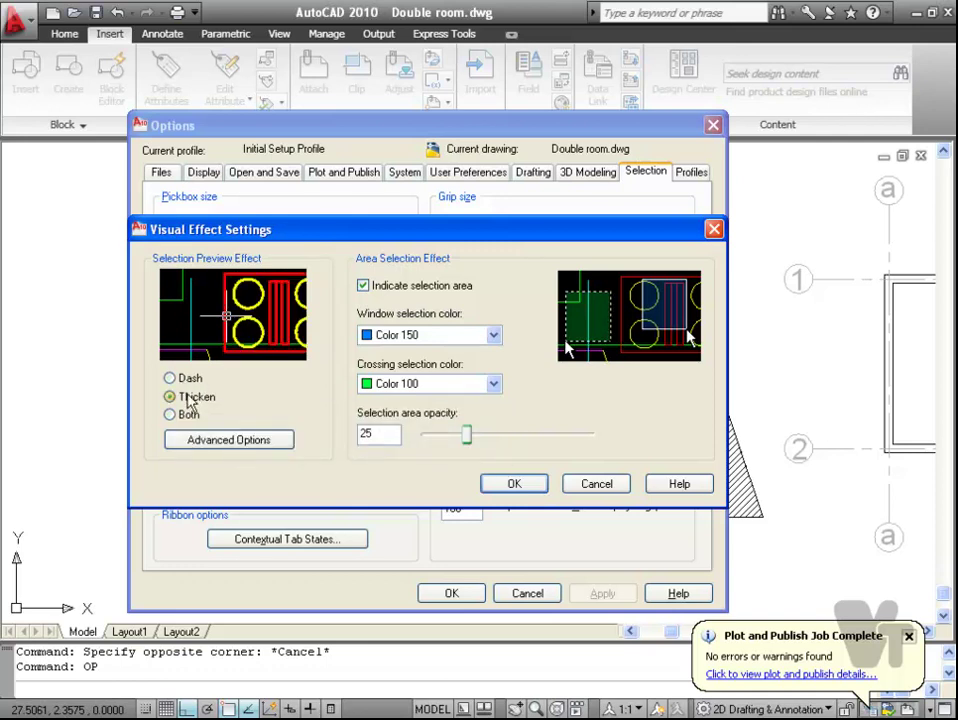
left_click(186, 415)
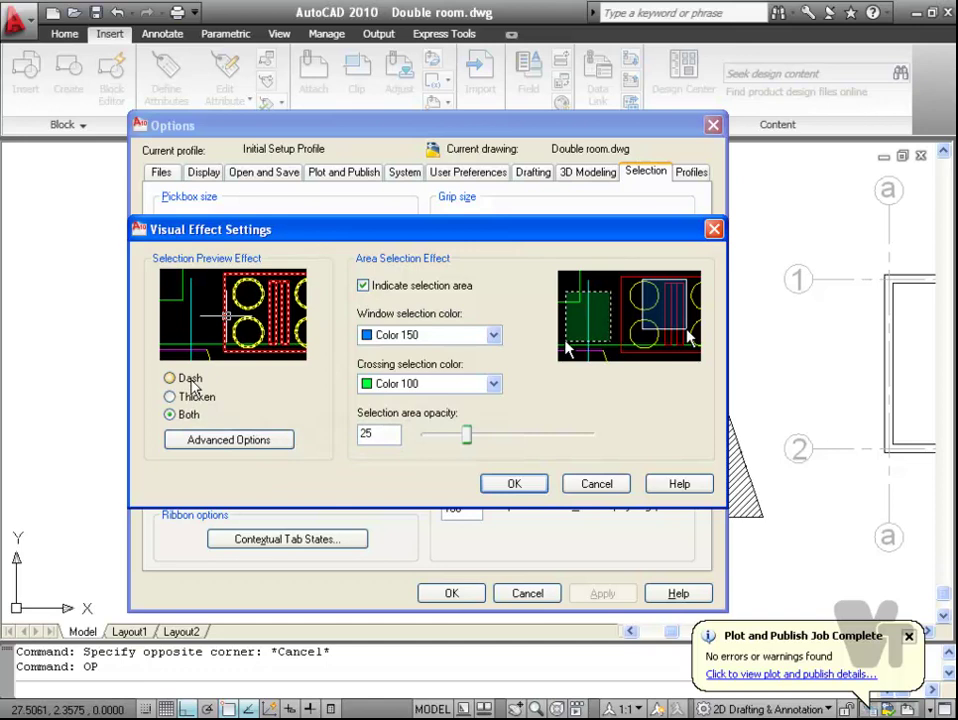
left_click(190, 379)
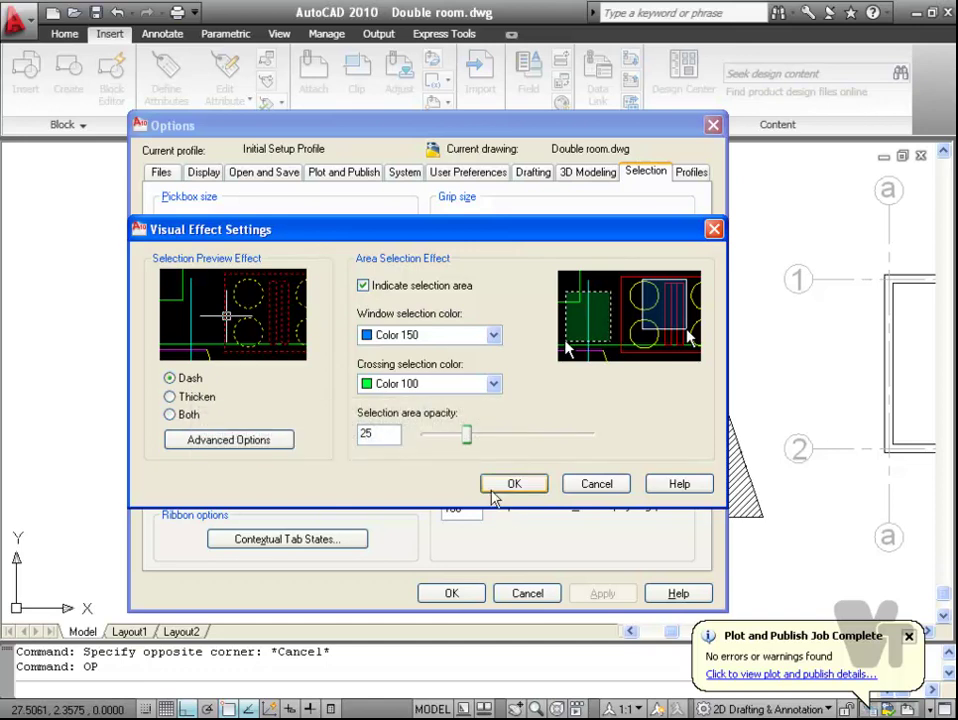
left_click(493, 489)
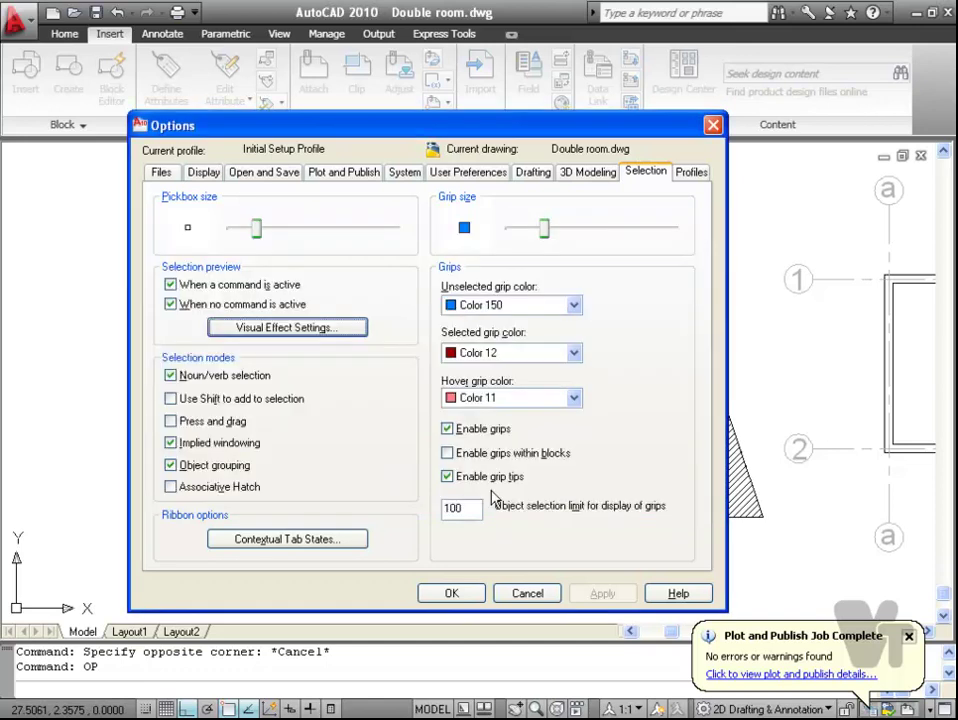
Step: Test the Dash preview with a crossing selection around the L-shaped polyline
left_click(461, 519)
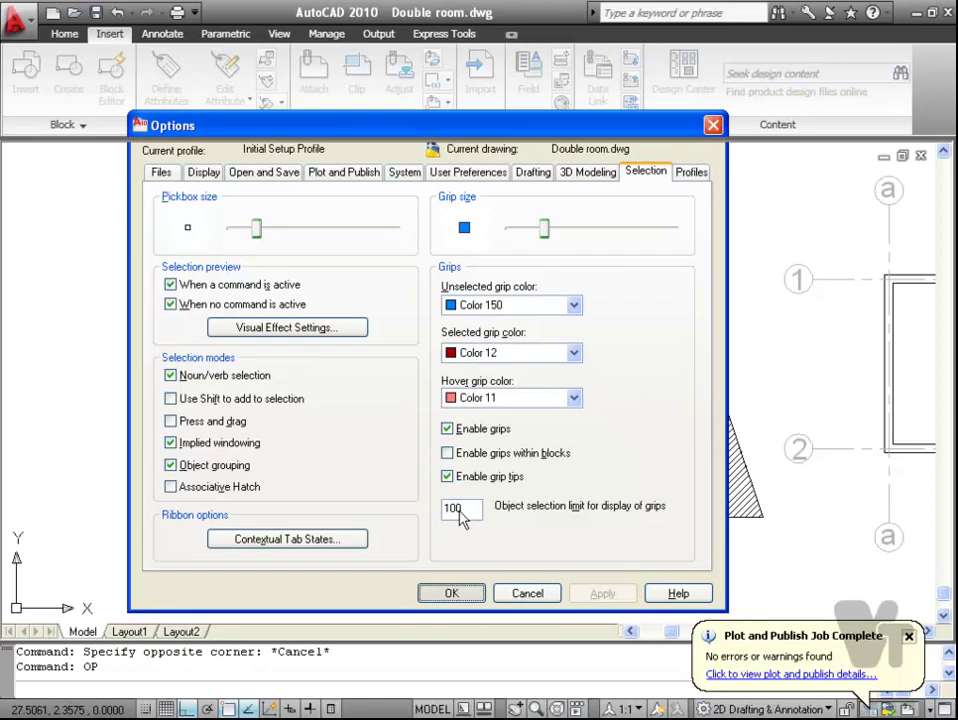
key("Return")
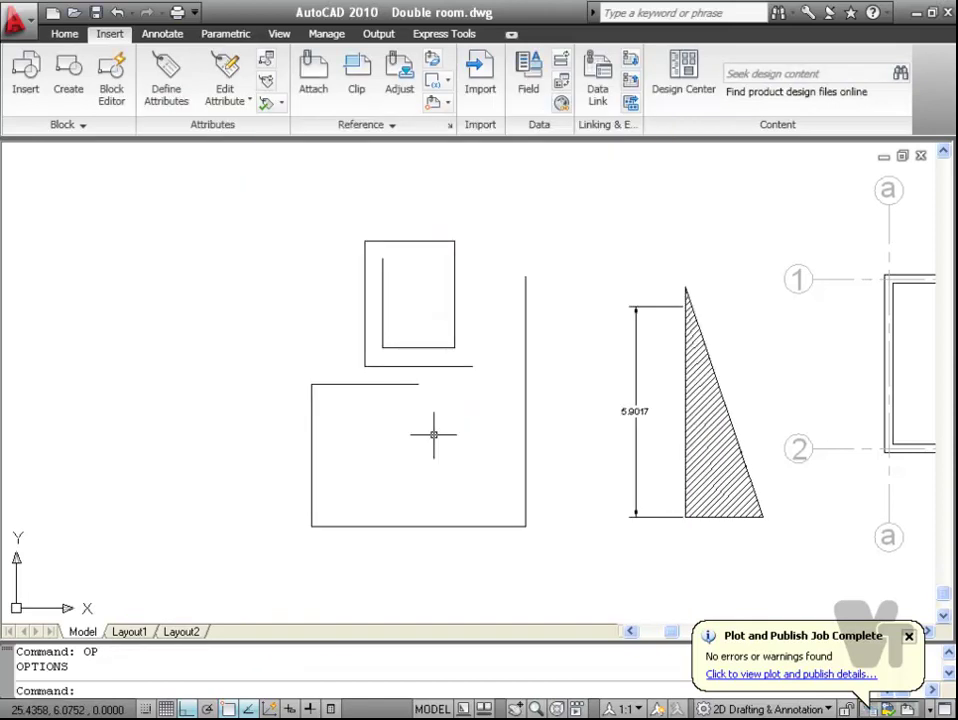
left_click(433, 434)
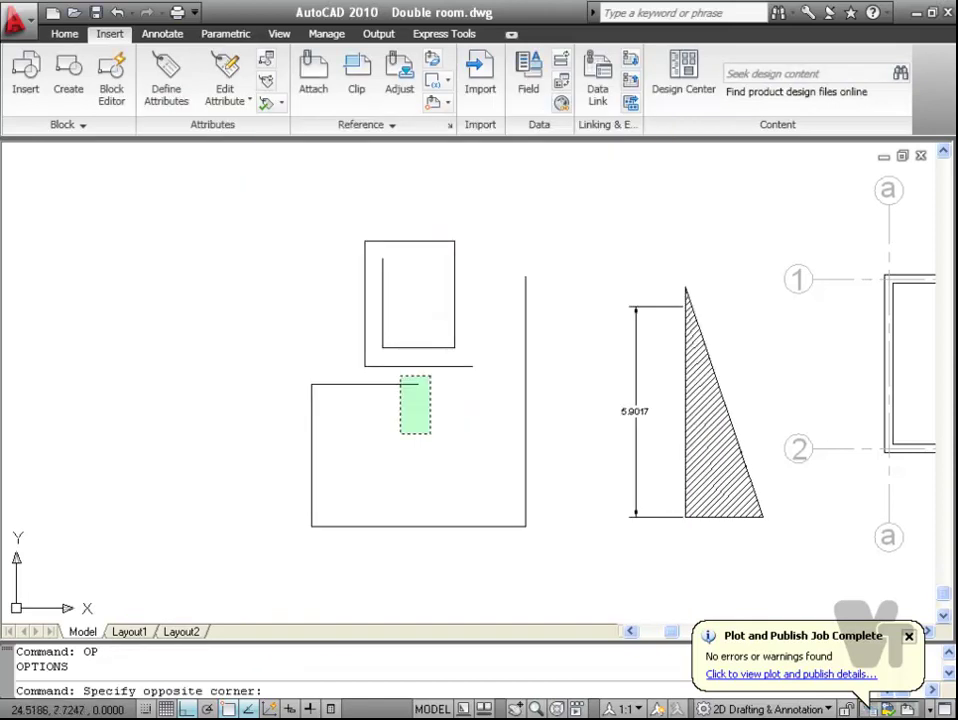
left_click(401, 377)
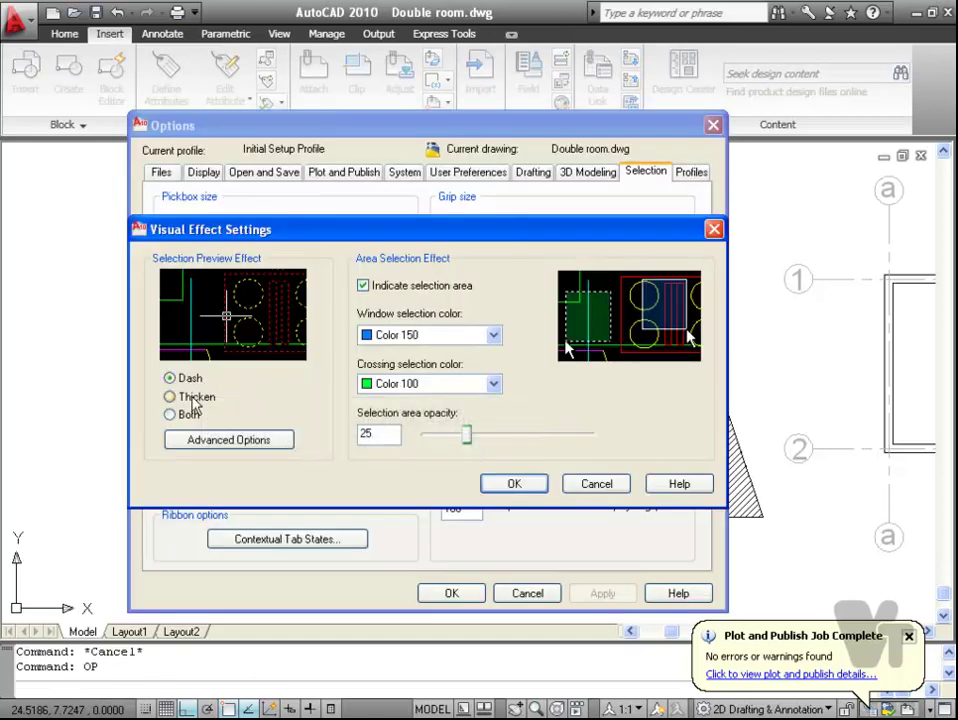
Step: Try Thicken, then set the selection preview back to Dash and close Options
left_click(190, 397)
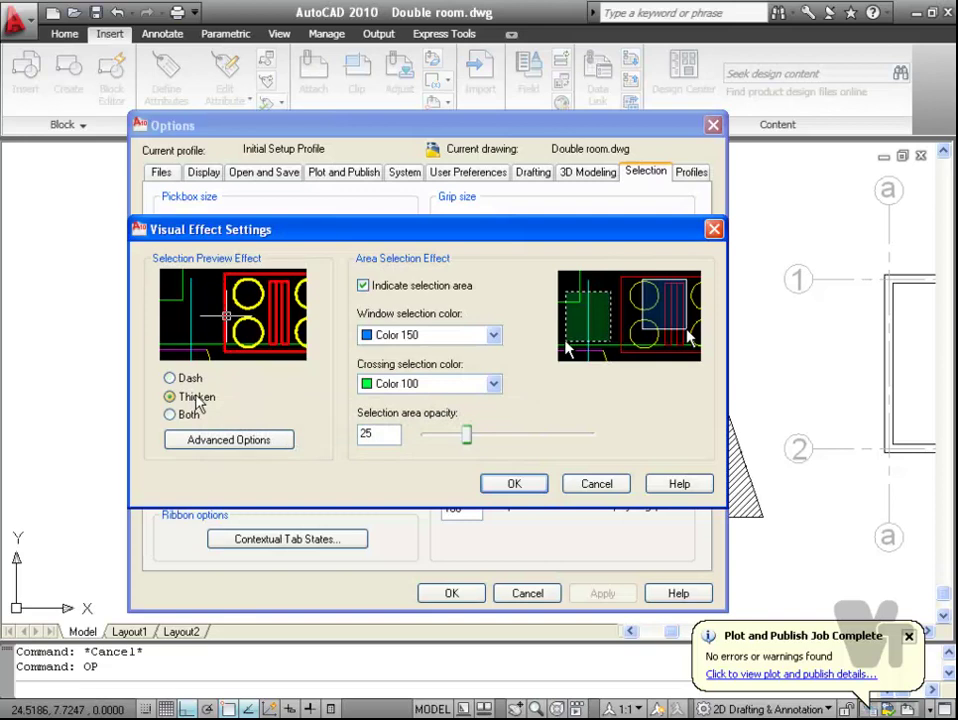
left_click(487, 488)
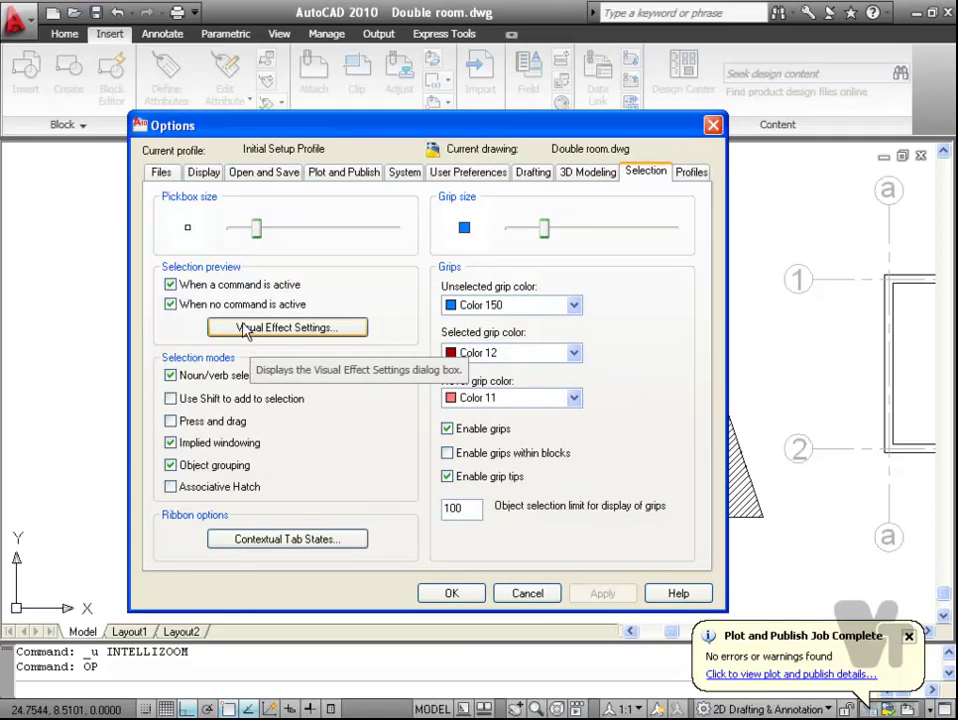
left_click(244, 329)
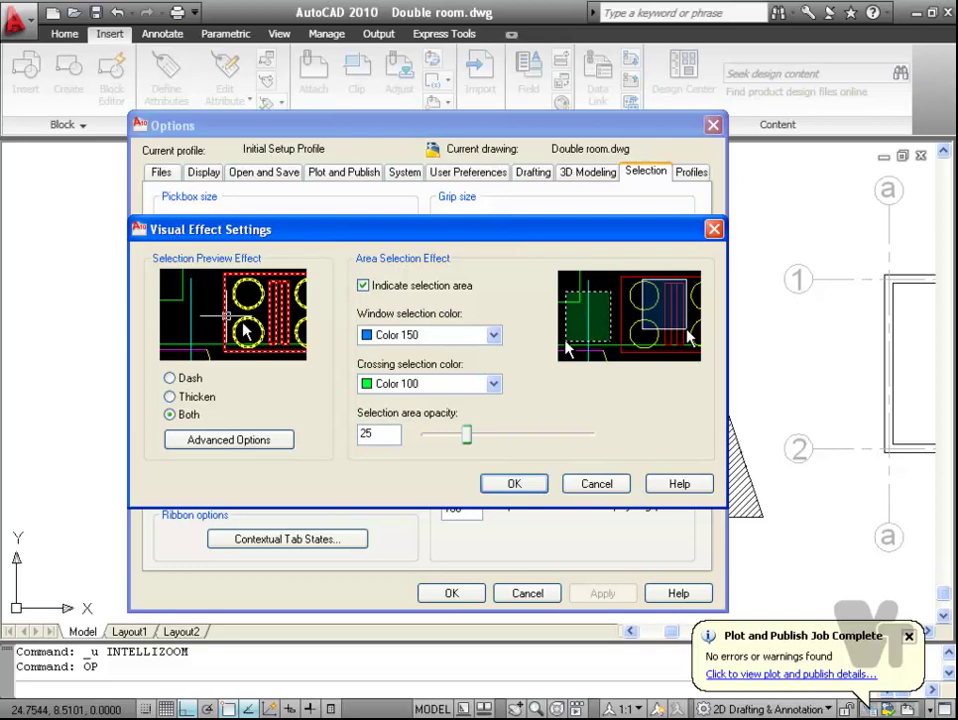
left_click(171, 378)
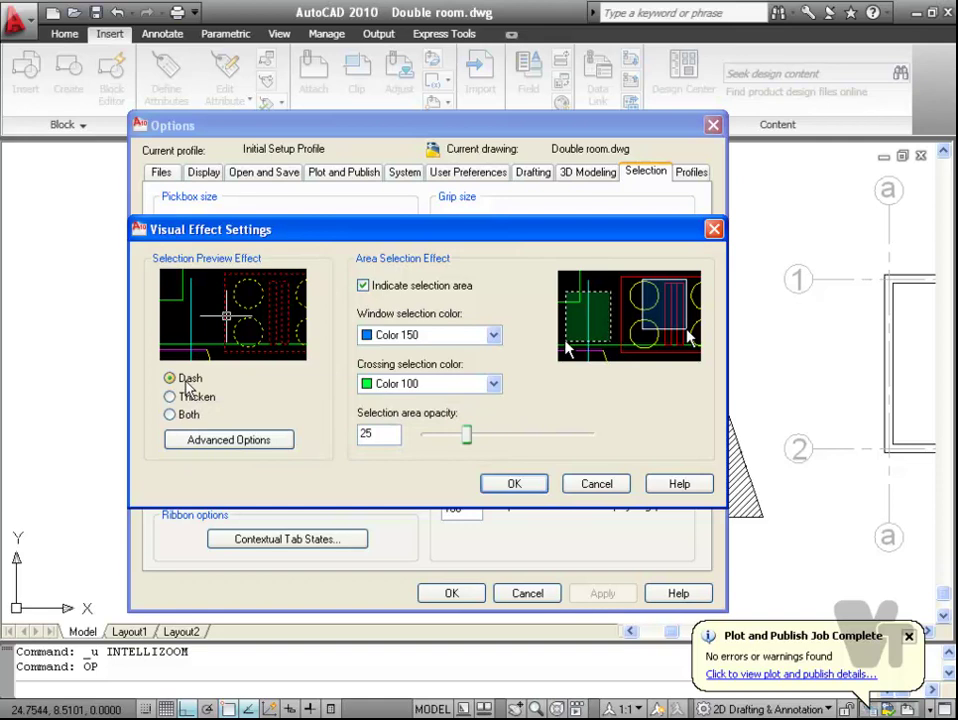
left_click(502, 488)
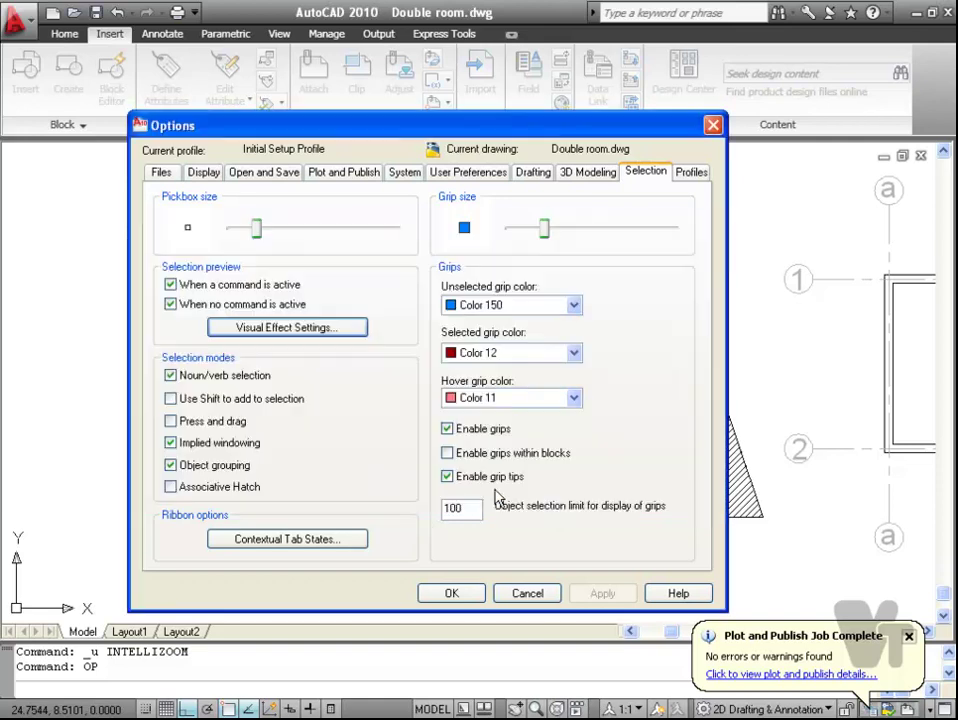
left_click(451, 597)
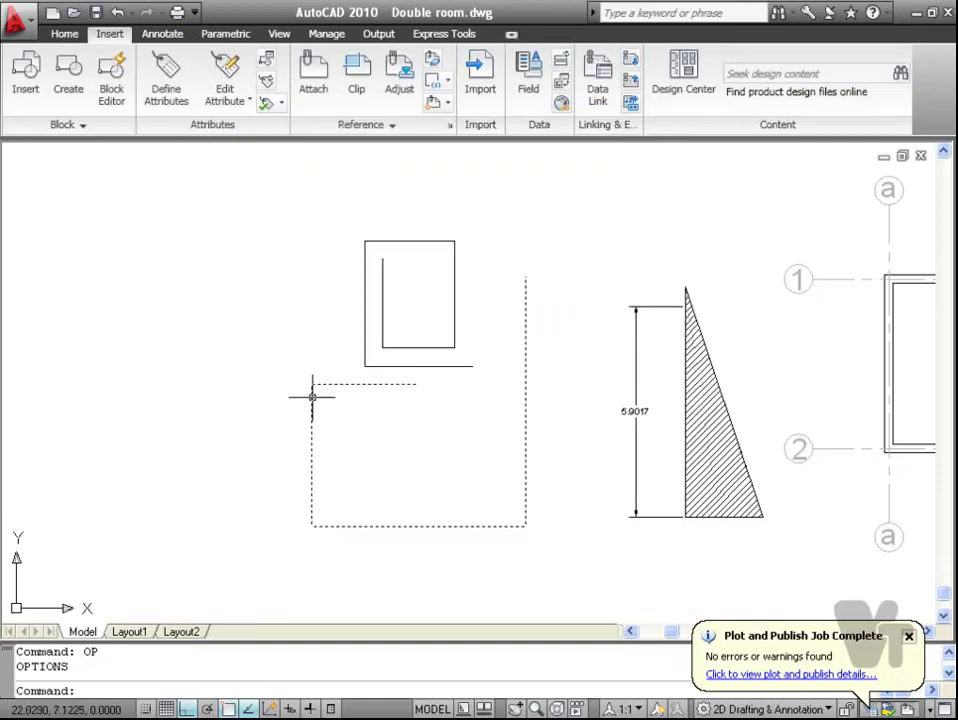
Step: Switch the selection preview to Thicken, test it on a polyline, and reopen Visual Effect Settings
mouse_move(312, 397)
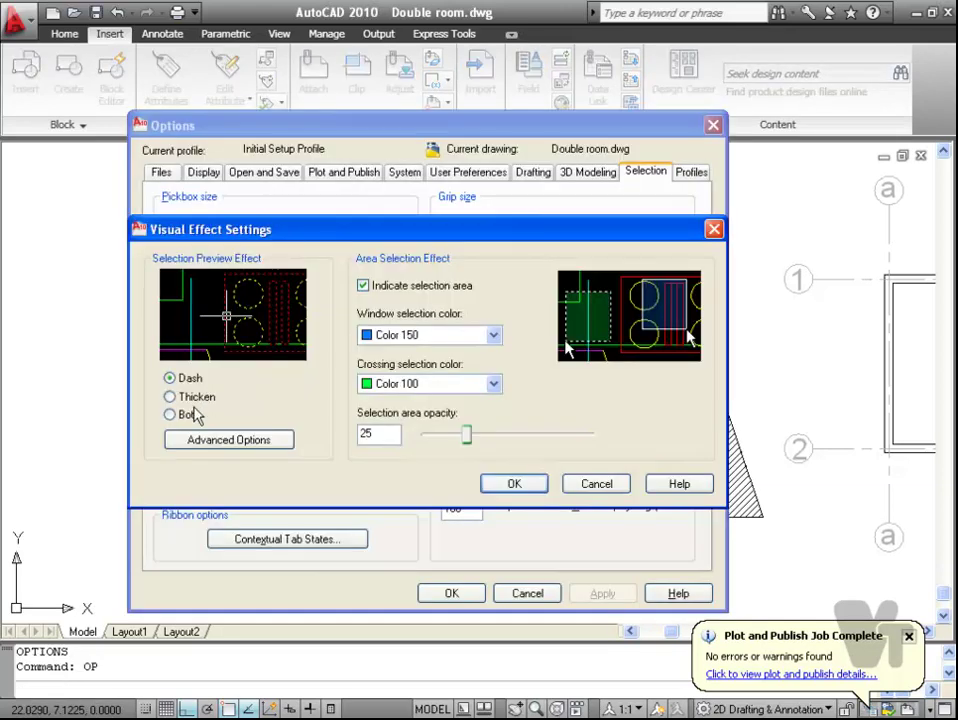
left_click(190, 397)
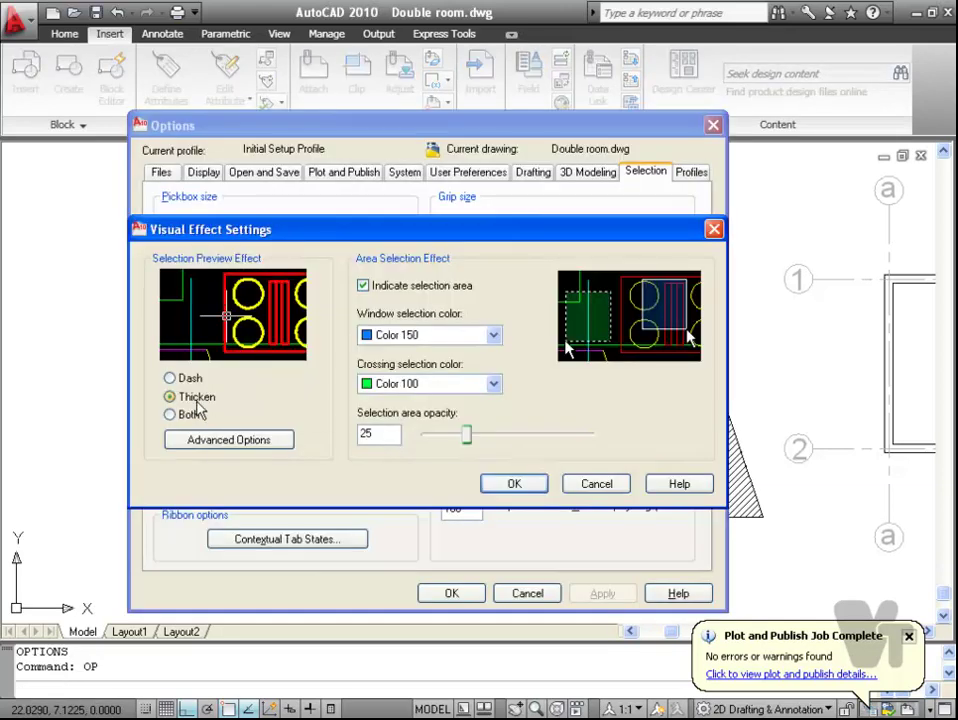
left_click(513, 483)
left_click(470, 599)
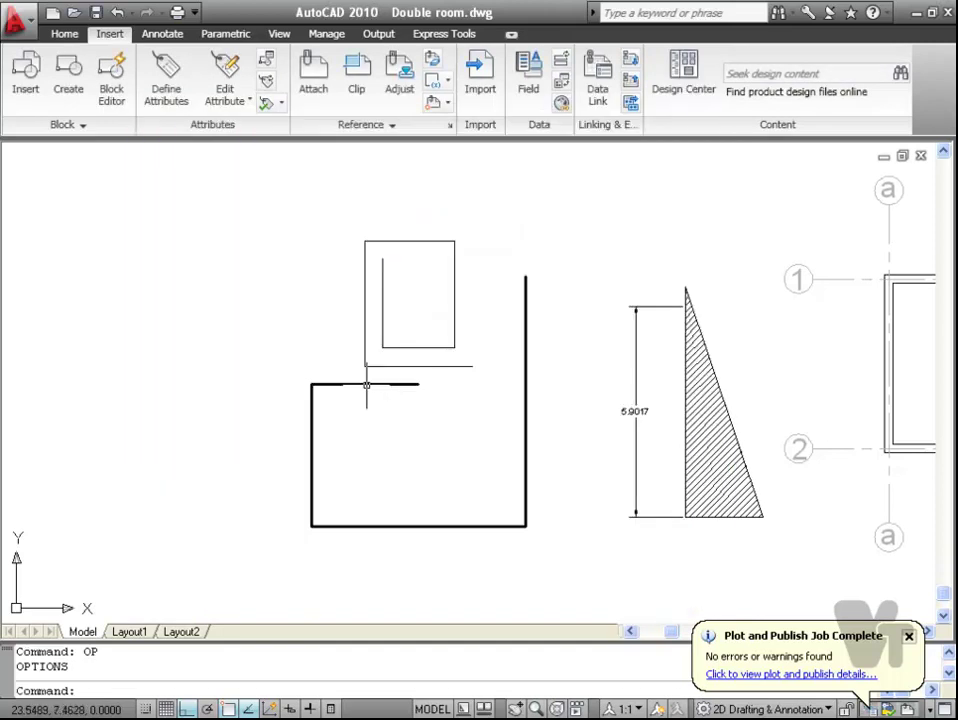
mouse_move(366, 385)
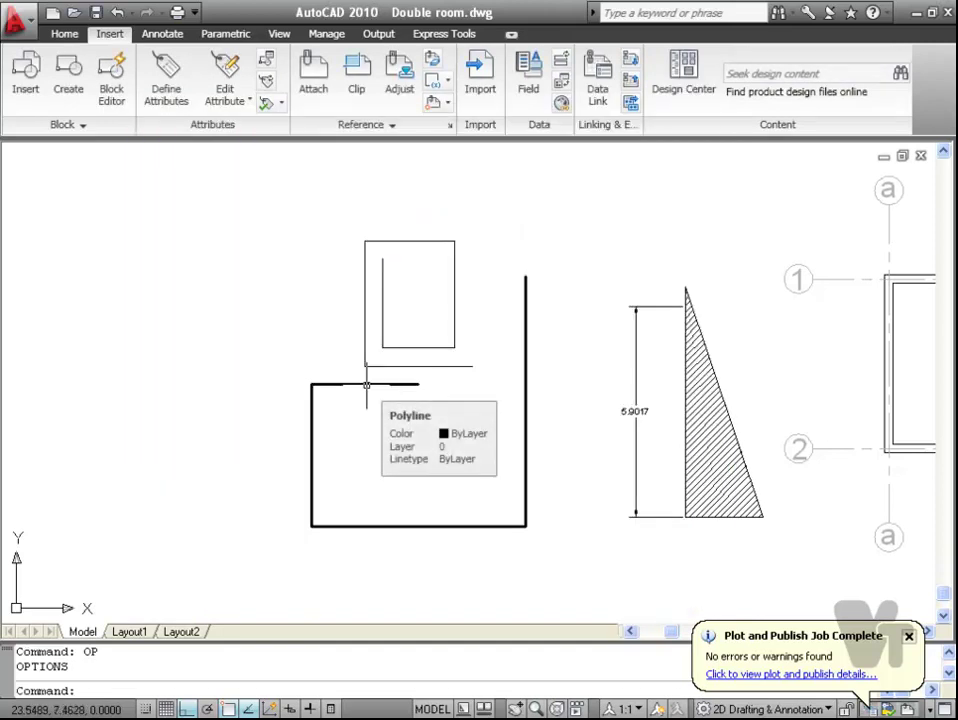
type("OP")
key("Return")
left_click(230, 320)
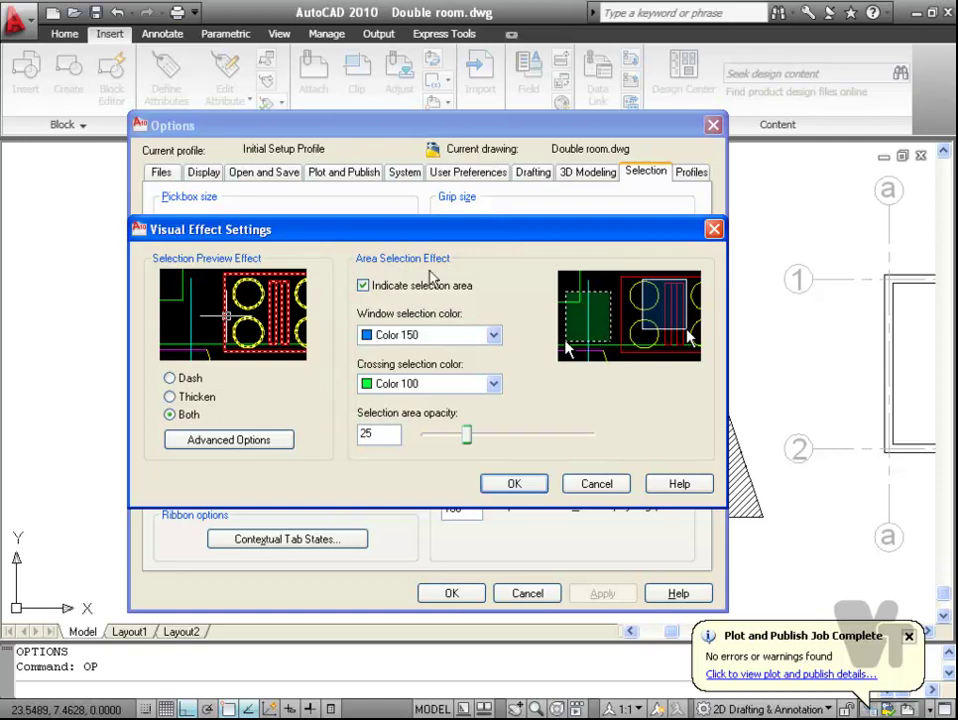
Step: Keep window selection Color 150 and set selection area opacity to 36
left_click(220, 263)
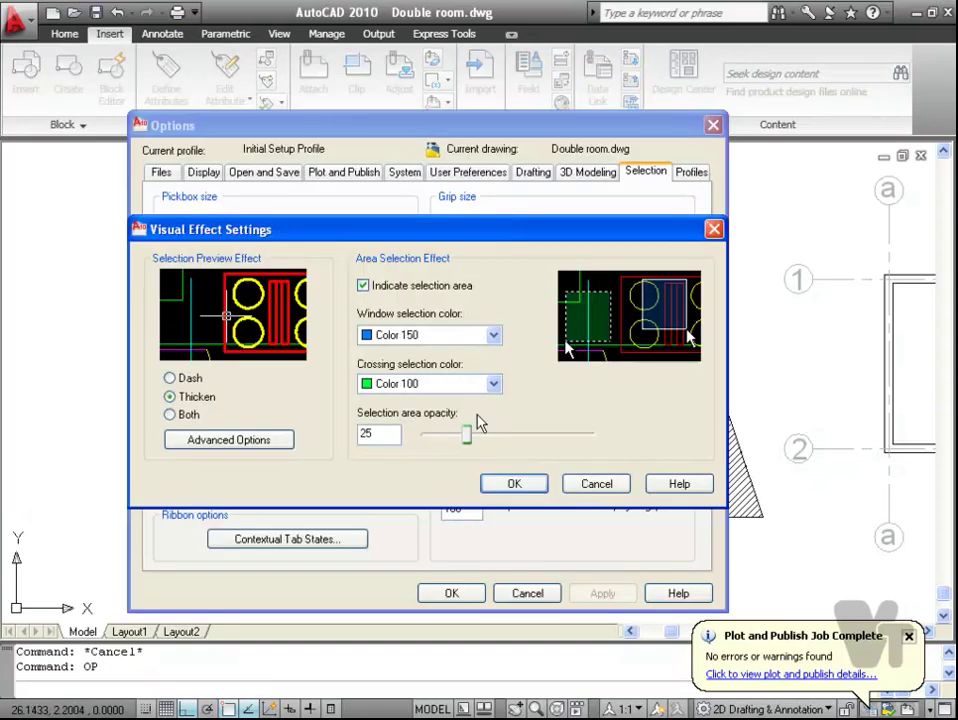
left_click(493, 336)
left_click(493, 345)
mouse_move(467, 434)
left_mouse_down()
mouse_move(569, 434)
mouse_move(458, 436)
mouse_move(578, 437)
mouse_move(481, 434)
left_mouse_up()
left_click(514, 484)
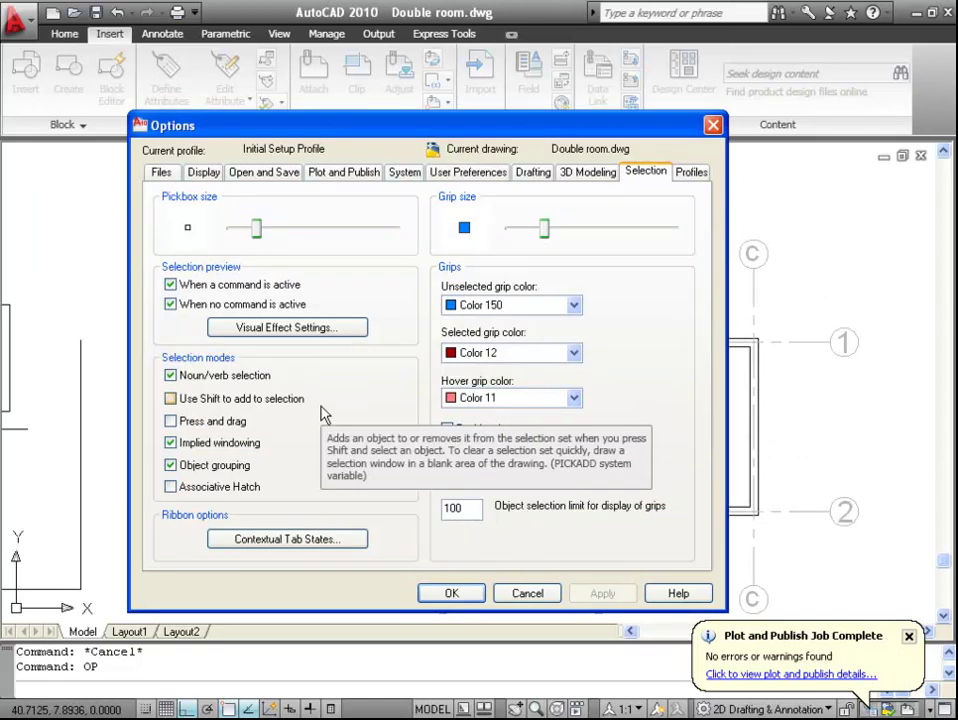
left_click(218, 401)
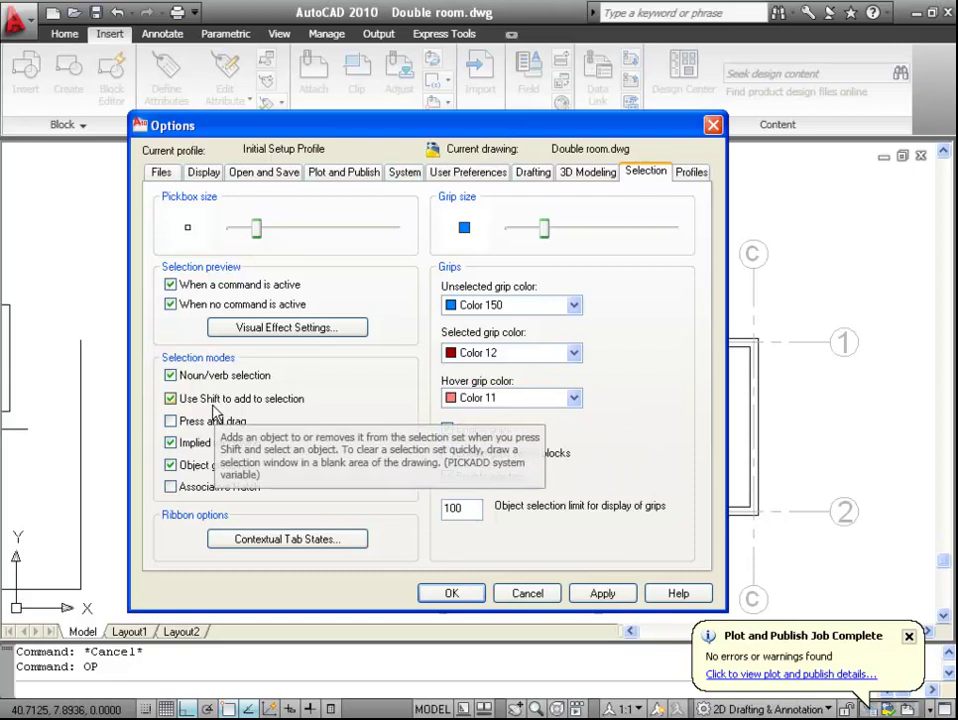
left_click(215, 405)
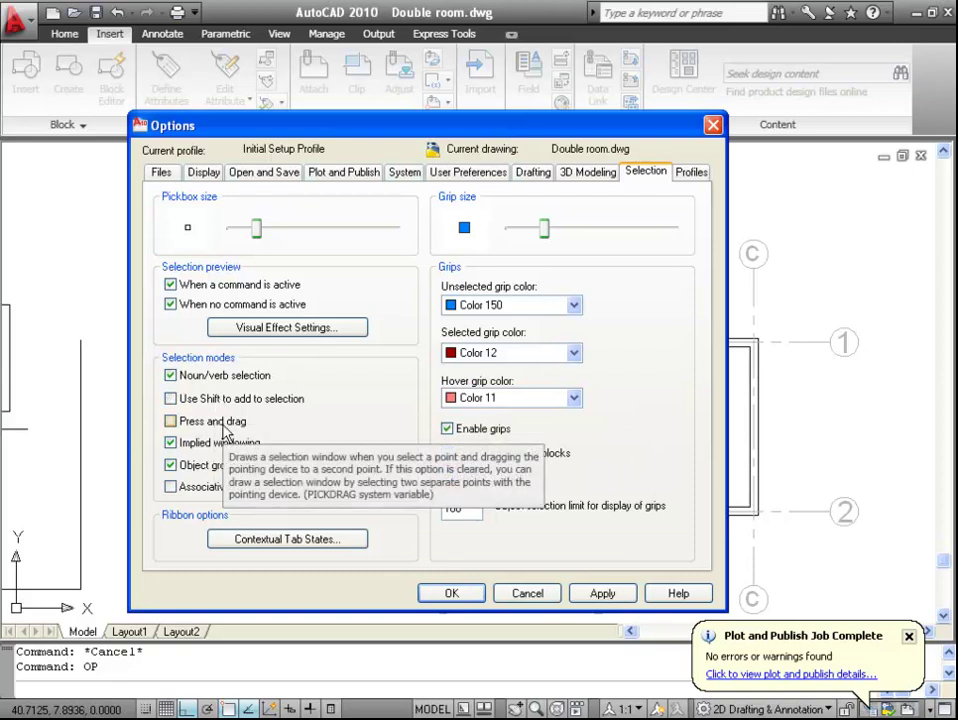
key("Escape")
left_click(165, 275)
middle_click_drag(316, 517, 328, 498)
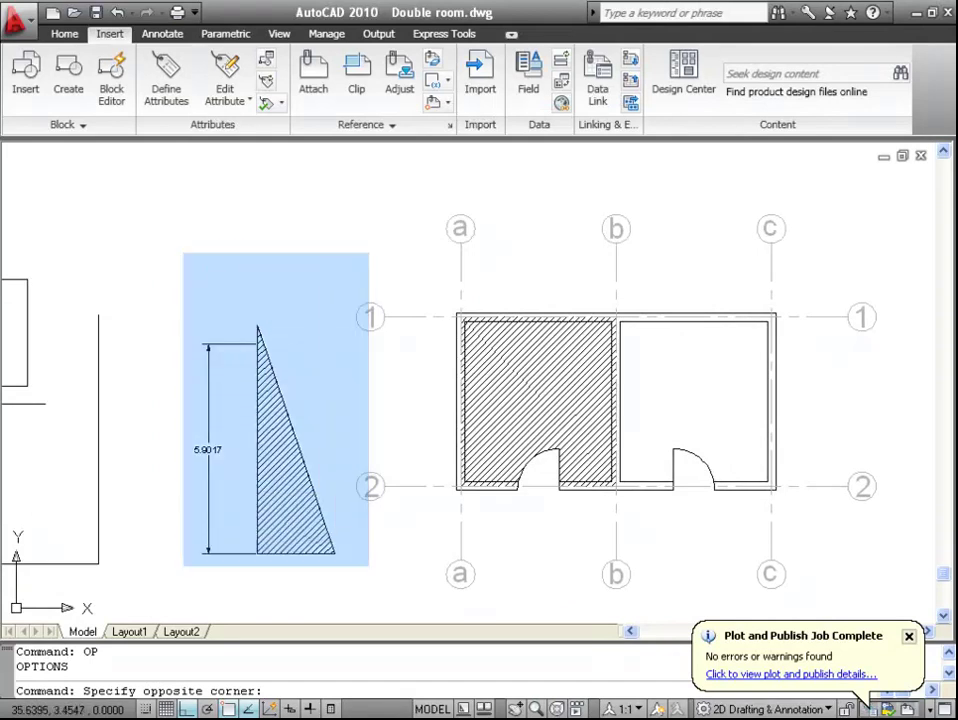
left_click(368, 566)
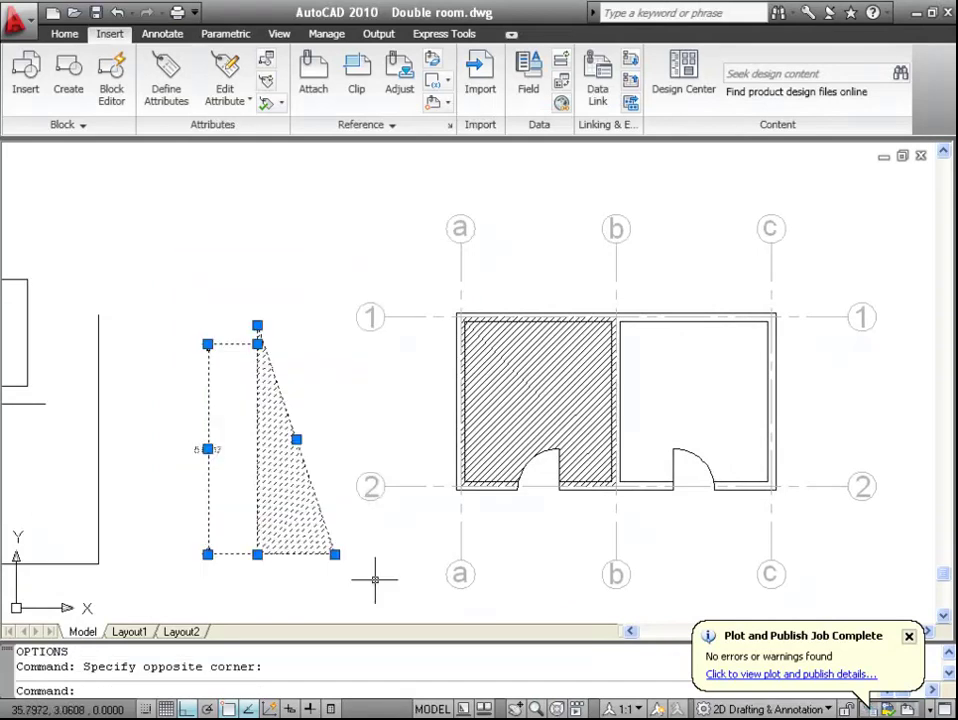
key("Escape")
left_click(426, 582)
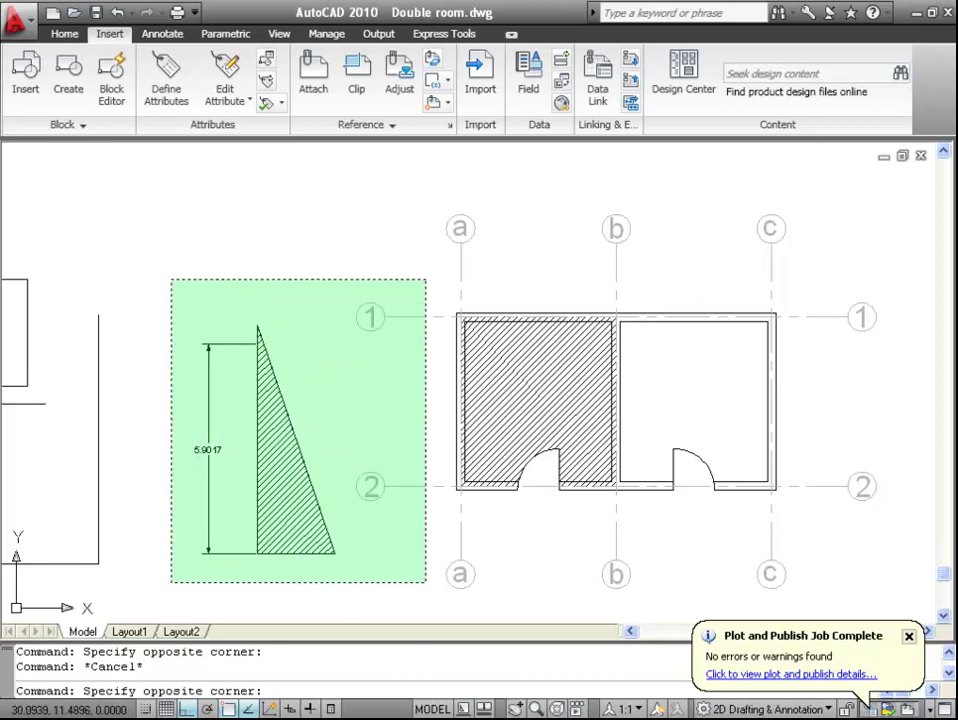
left_click(172, 278)
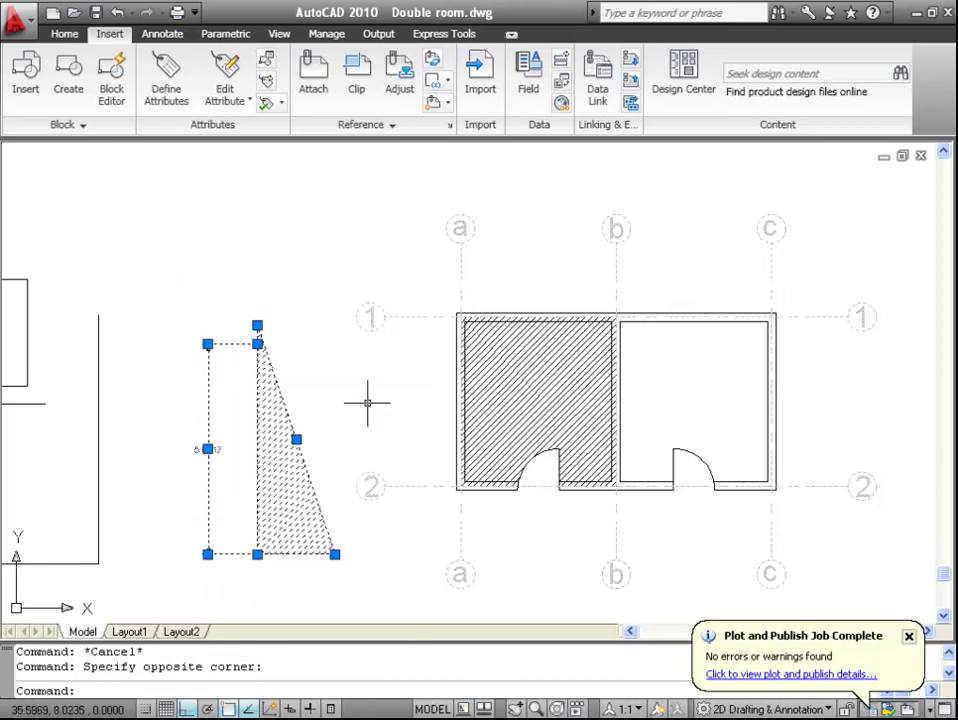
key("Escape")
type("OP")
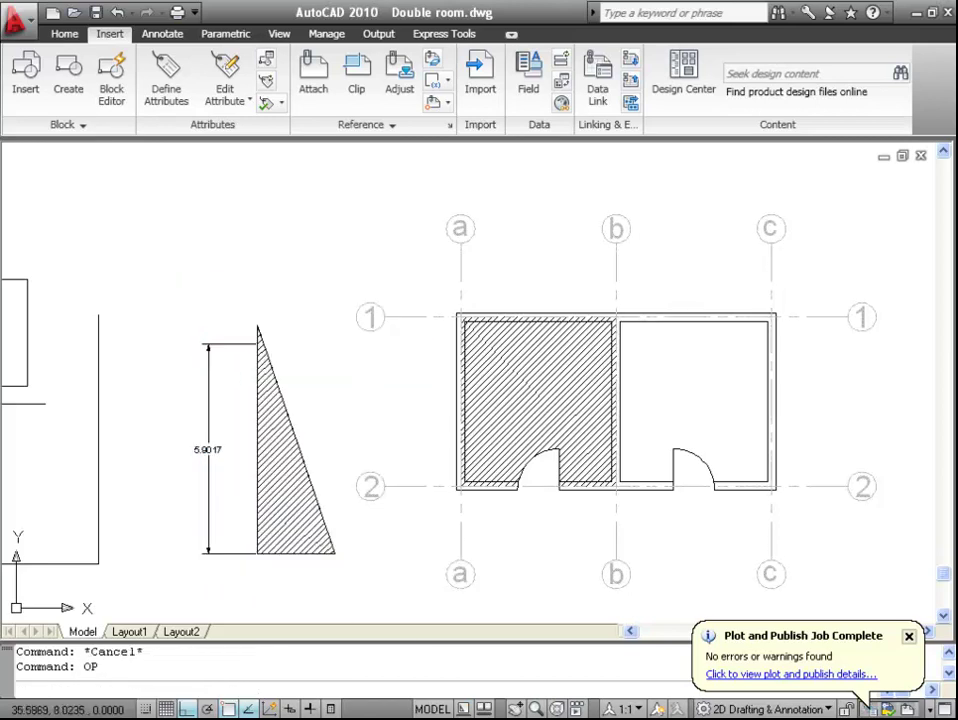
key("Return")
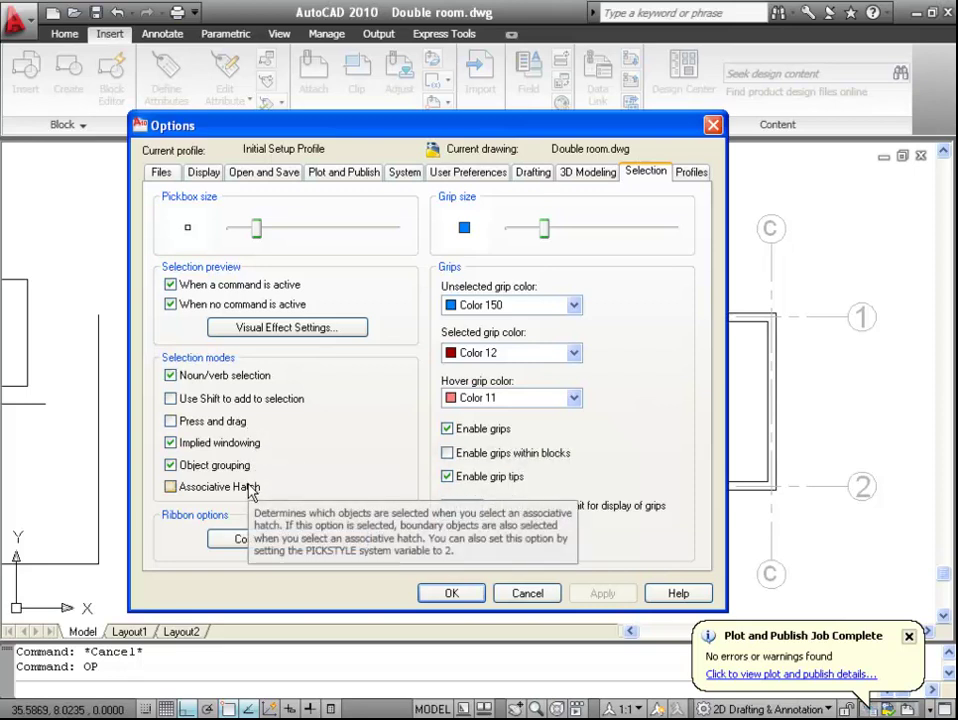
left_click(249, 489)
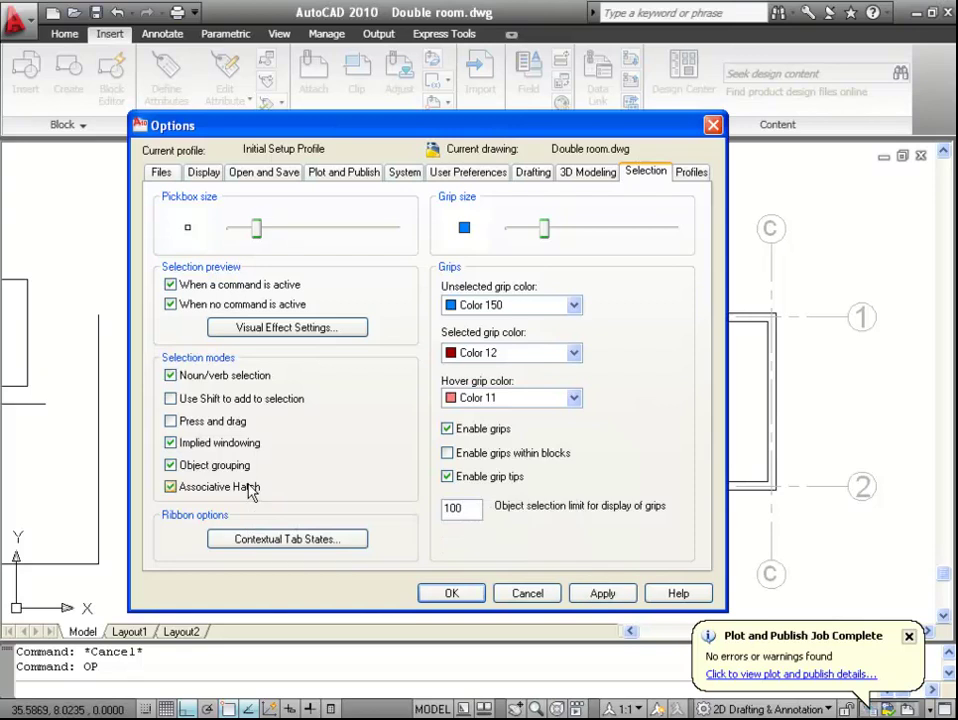
left_click(612, 595)
left_click(470, 598)
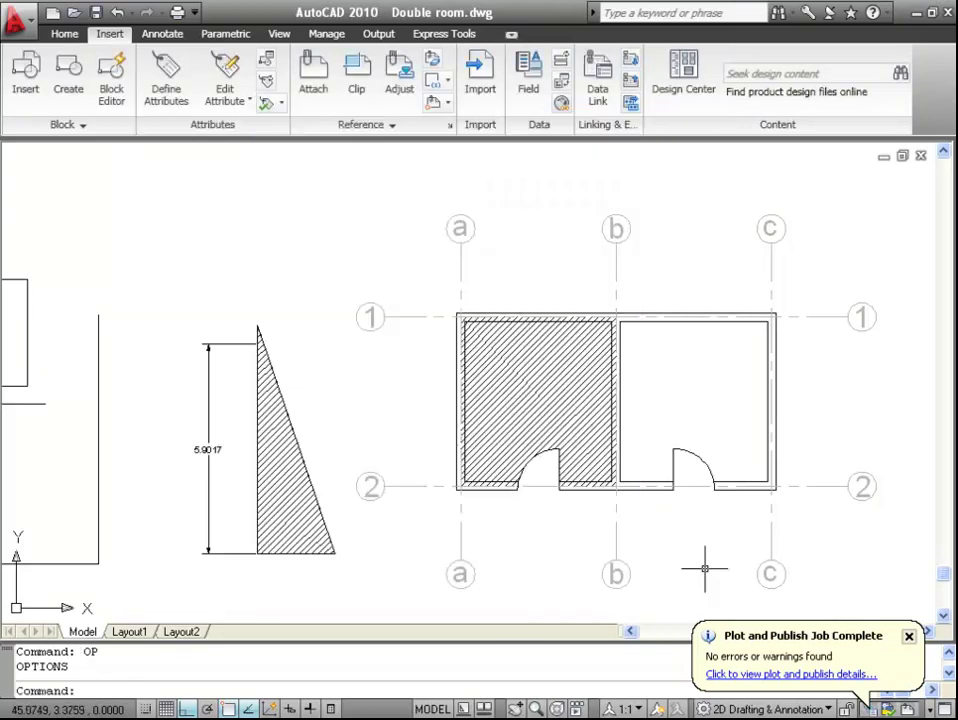
left_click(564, 410)
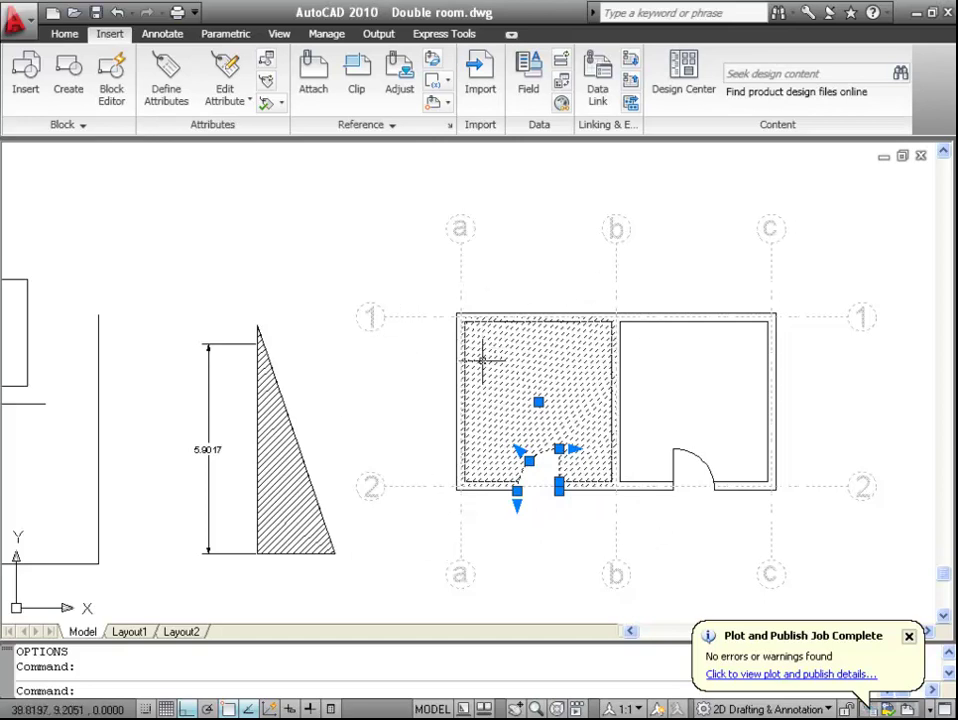
mouse_move(484, 360)
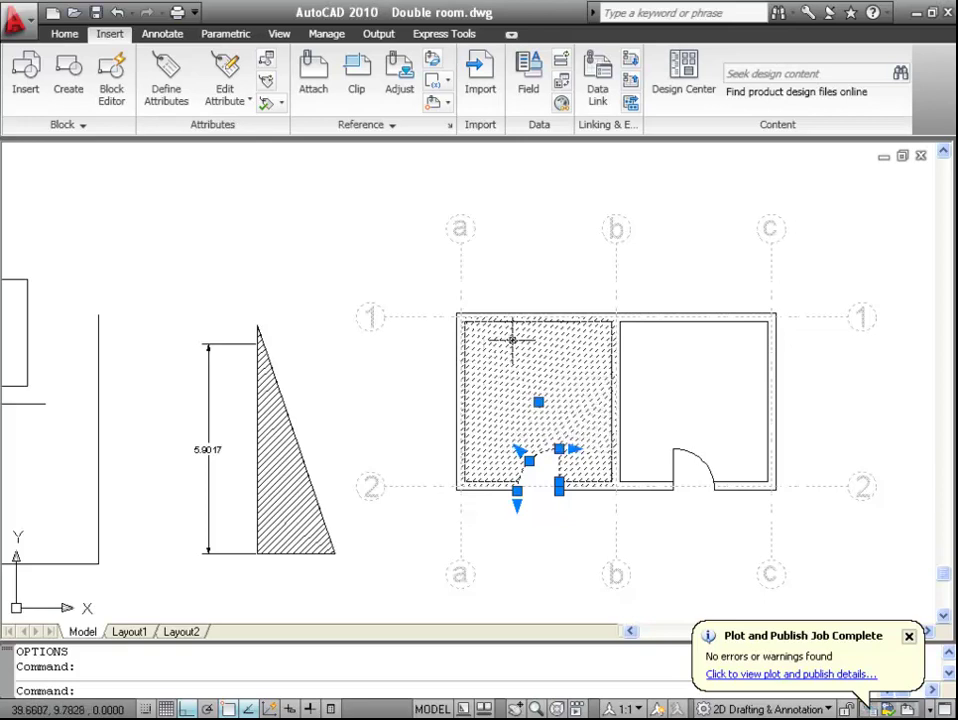
scroll(510, 336, "up", 8)
left_click(383, 335)
scroll(383, 335, "down", 8)
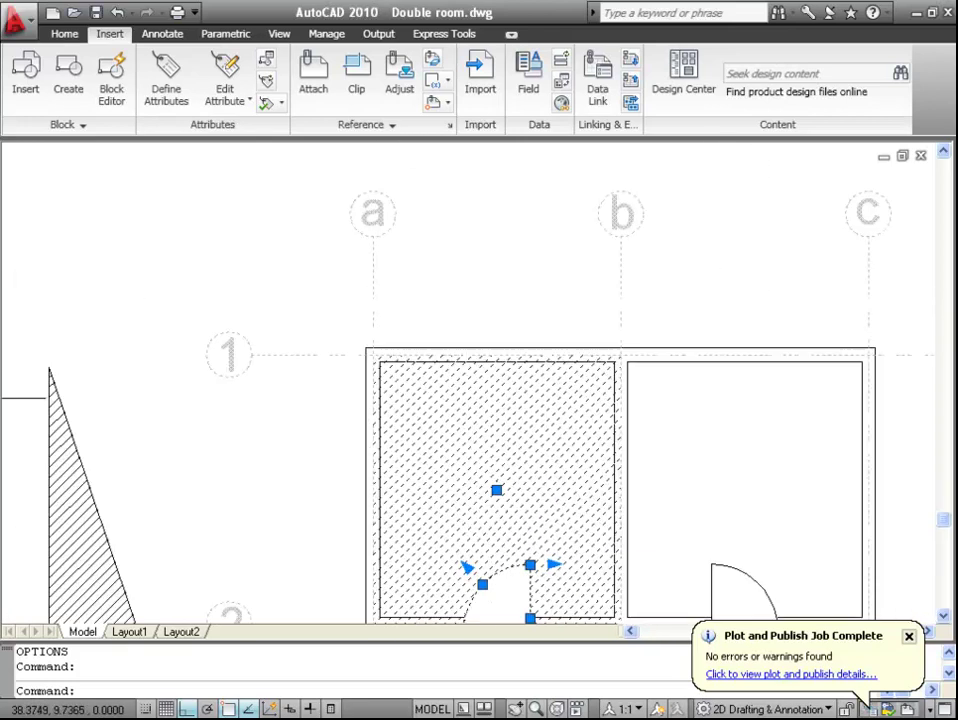
key("Escape")
type("OP")
key("Return")
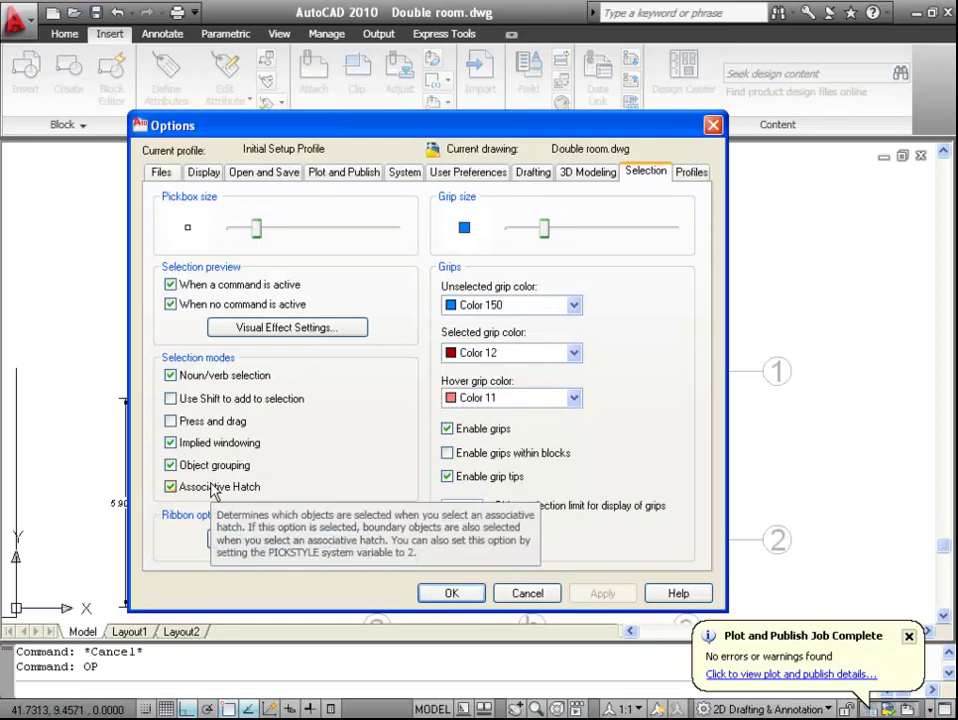
left_click(238, 486)
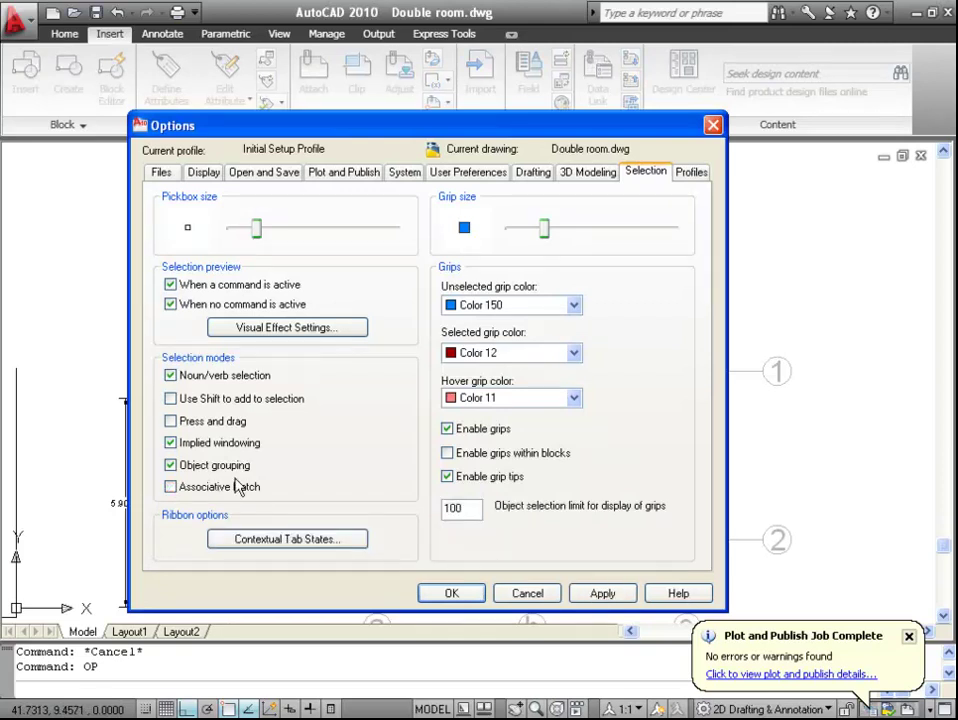
left_click(604, 594)
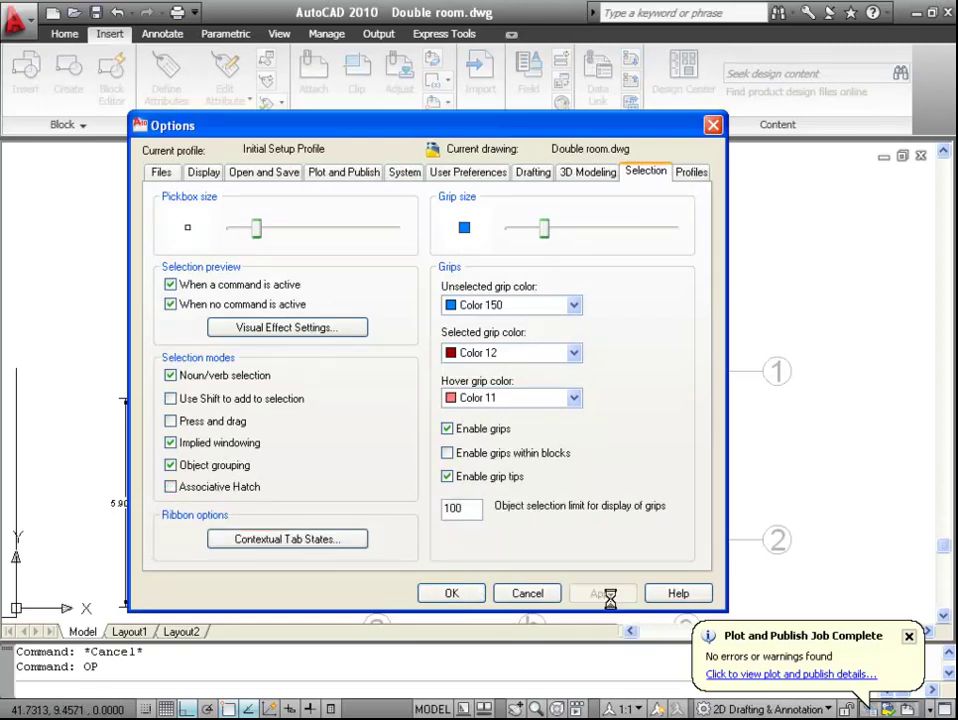
left_click(458, 596)
left_click(430, 441)
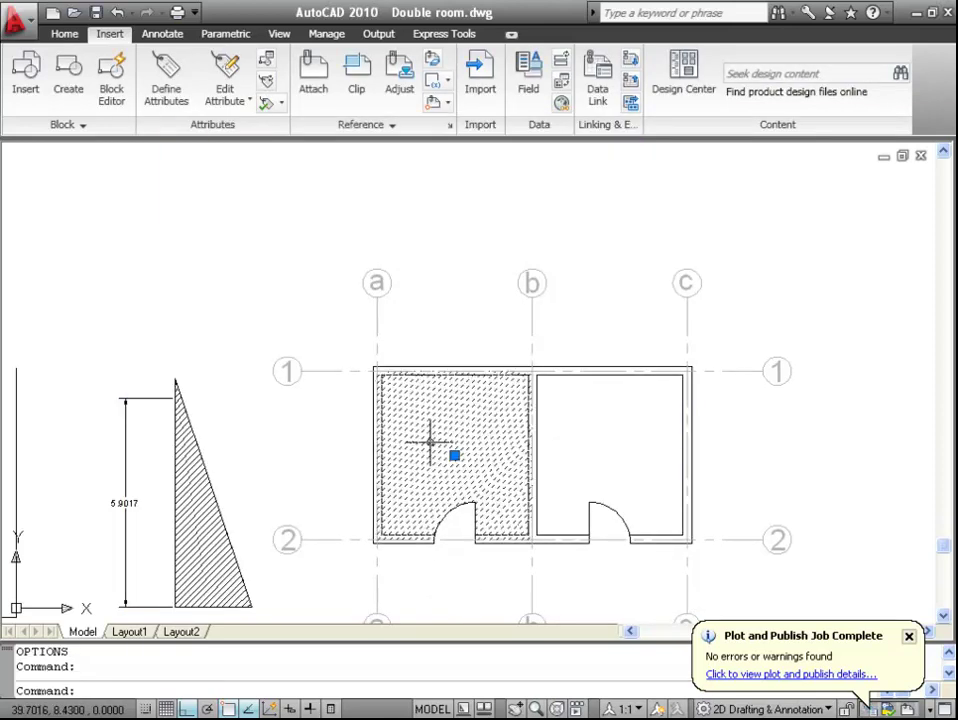
scroll(430, 441, "up", 1)
scroll(430, 455, "up", 1)
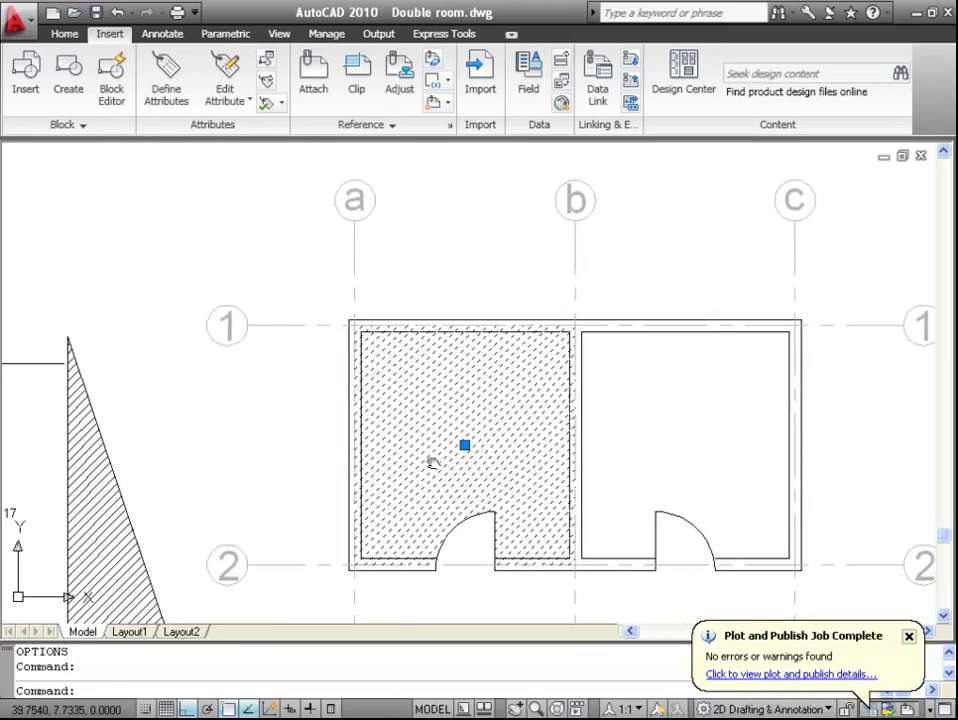
scroll(381, 306, "down", 2)
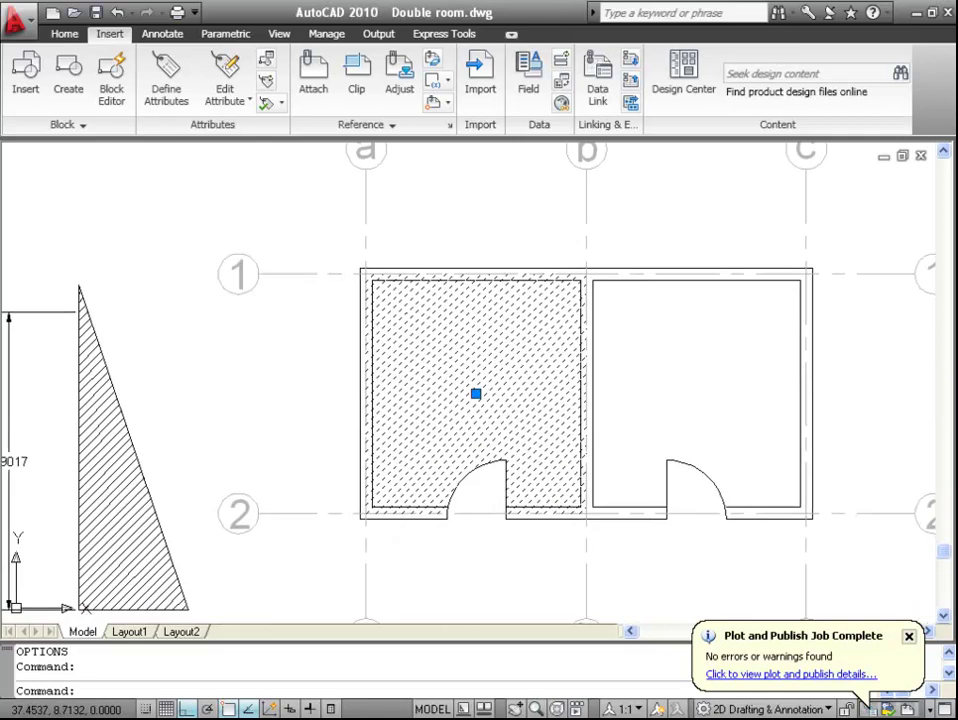
key("Escape")
type("OP")
key("Return")
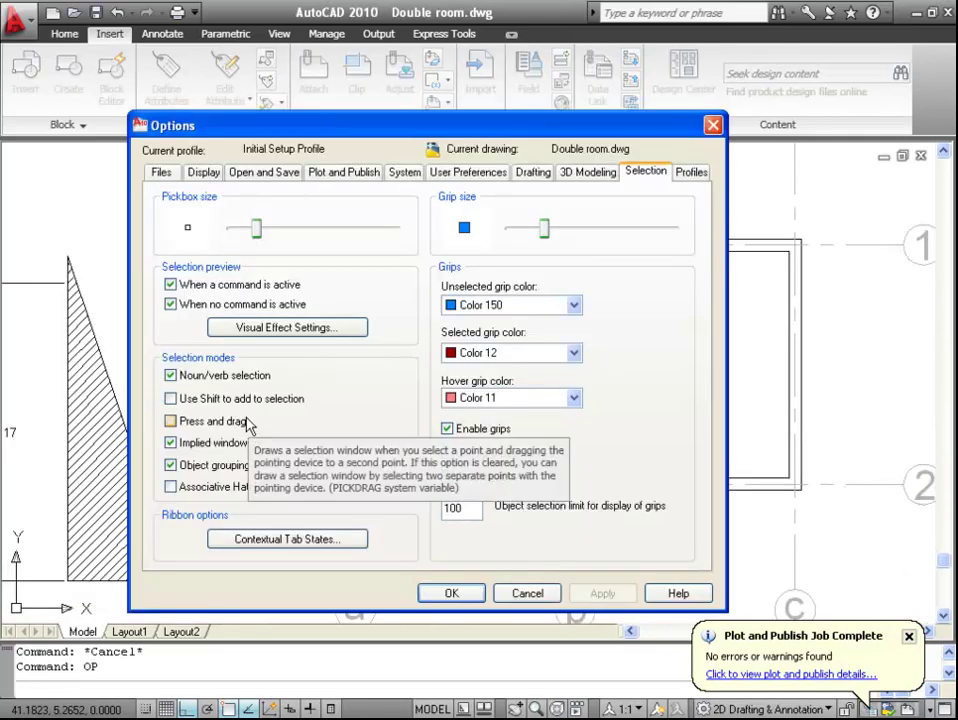